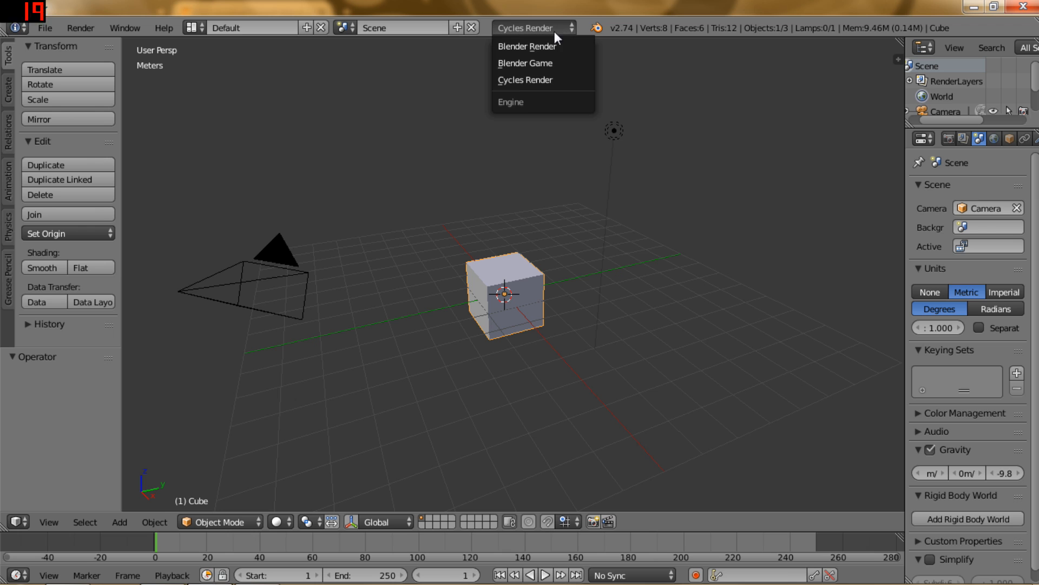
- Set the render engine to Cycles Render
click(521, 79)
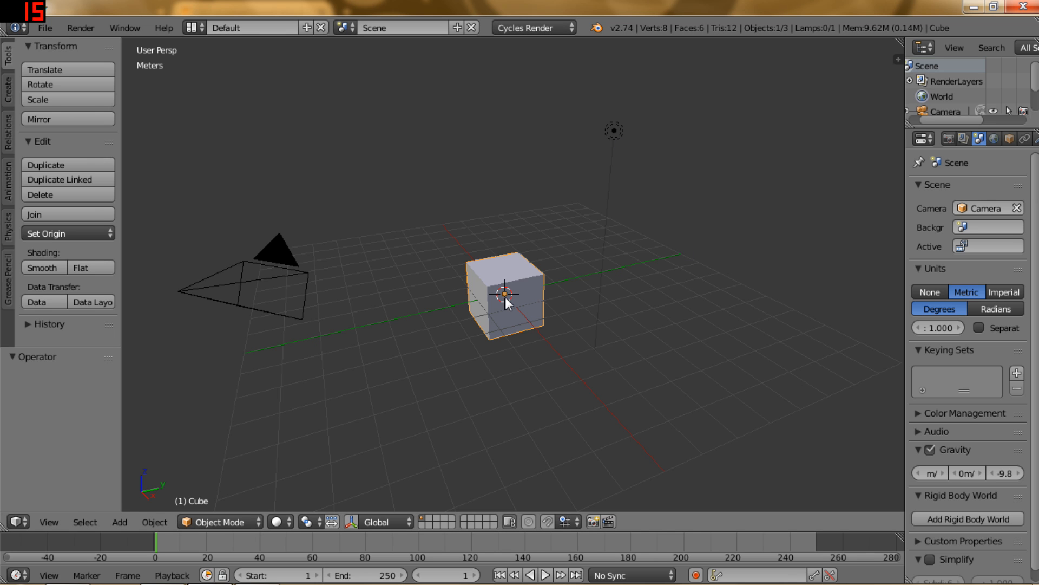
middle_drag(511, 292, 449, 303)
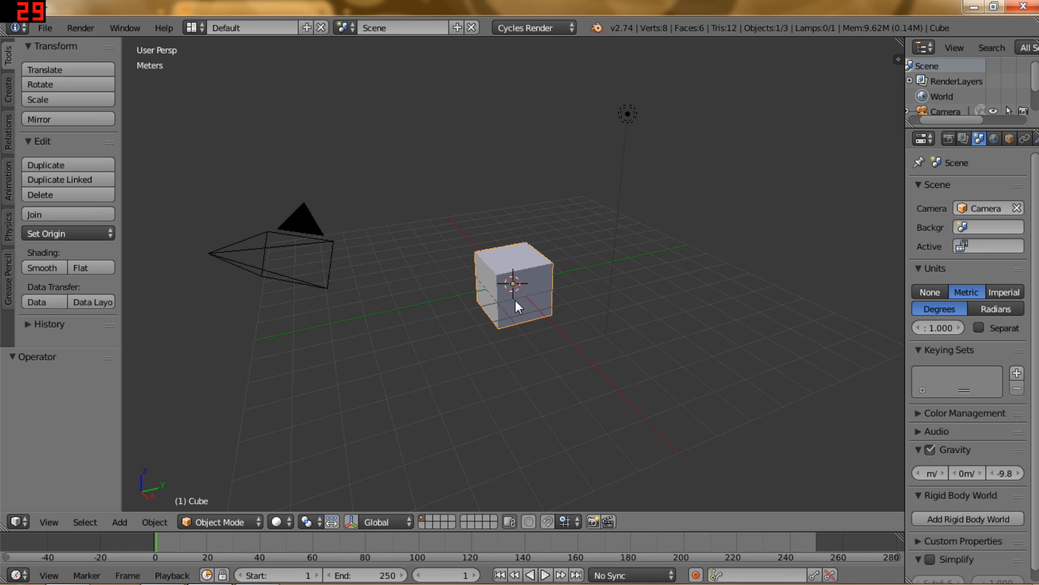
mouse_move(522, 300)
middle_down()
mouse_move(502, 323)
mouse_move(516, 307)
middle_up()
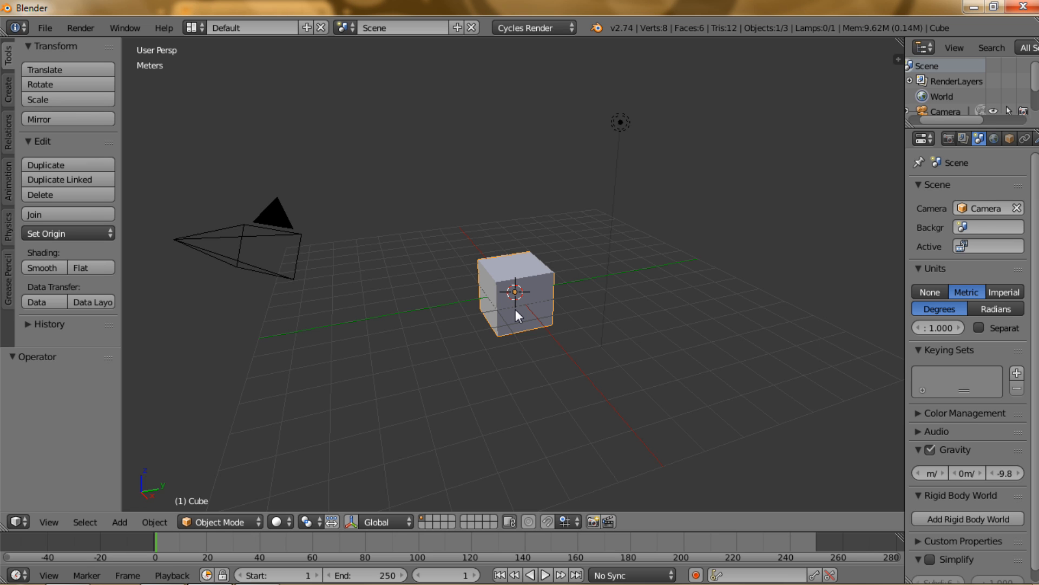
mouse_move(512, 311)
middle_down()
mouse_move(514, 284)
mouse_move(518, 293)
middle_up()
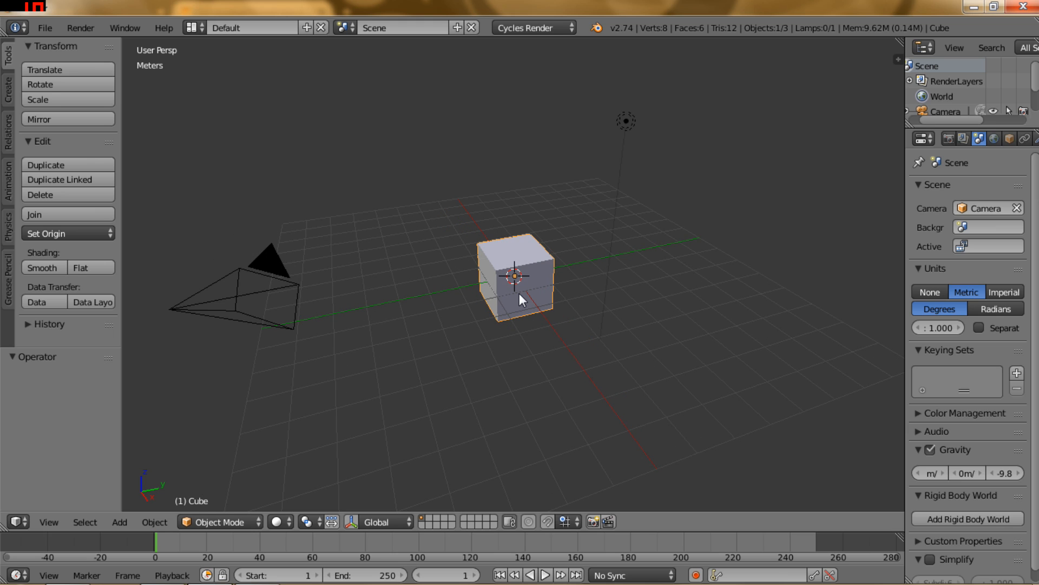
middle_drag(519, 293, 522, 248)
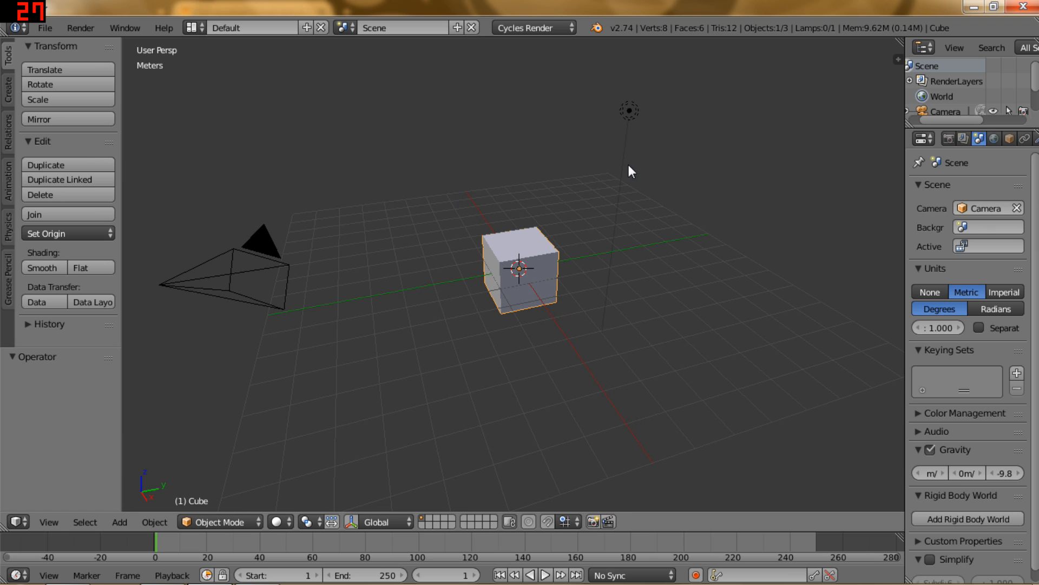
- Change the scene's lamp to a Sun, enable nodes for it and set its emission strength to 5
right_click(626, 113)
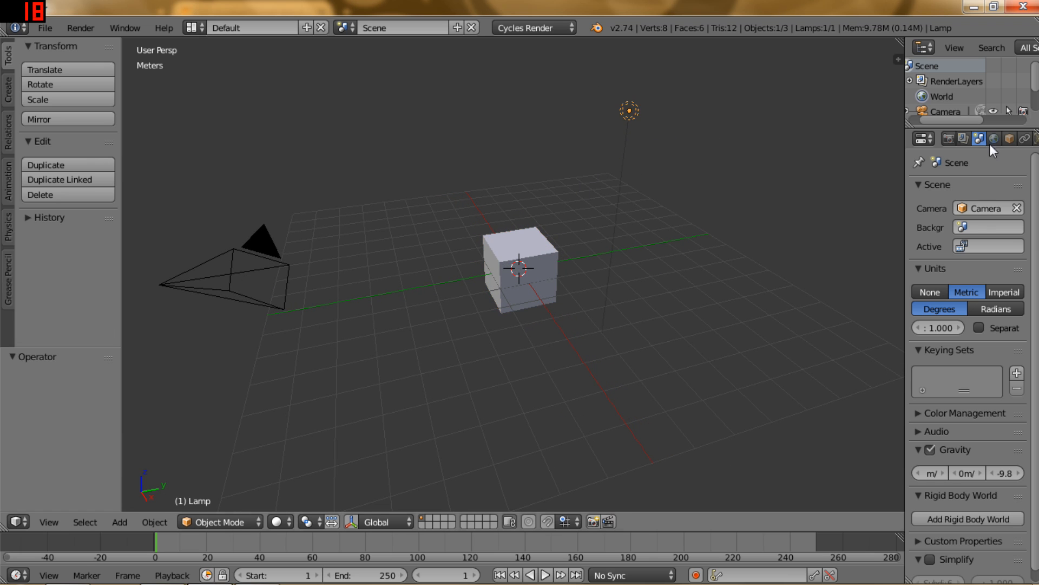
scroll(971, 138, down, 4)
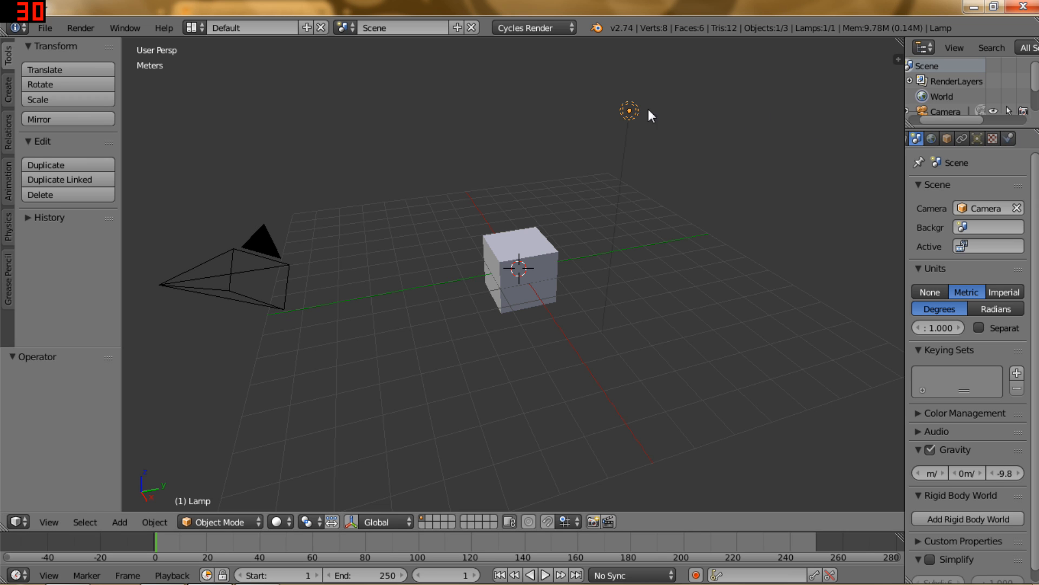
click(978, 139)
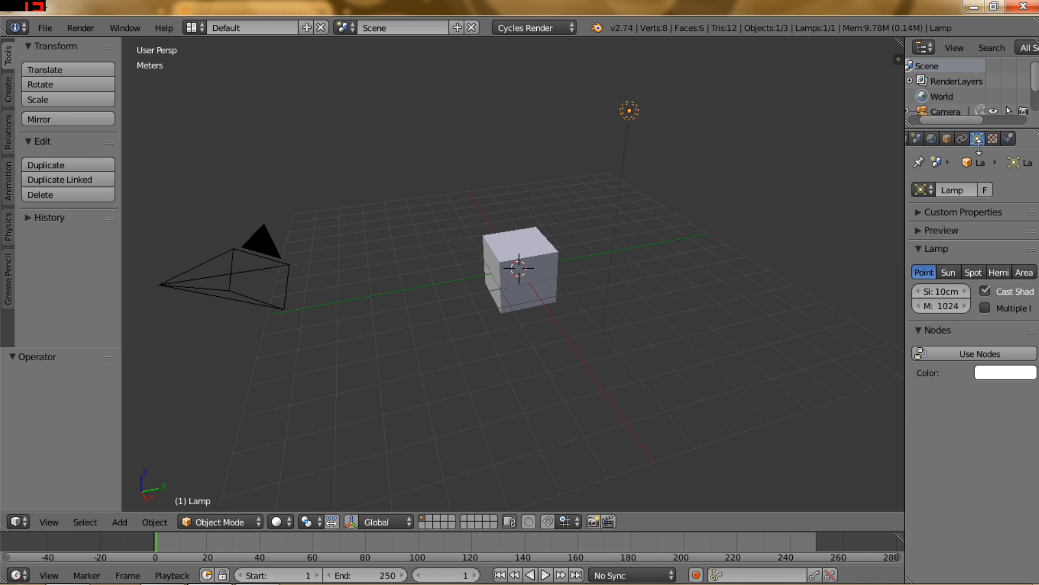
click(950, 270)
click(962, 353)
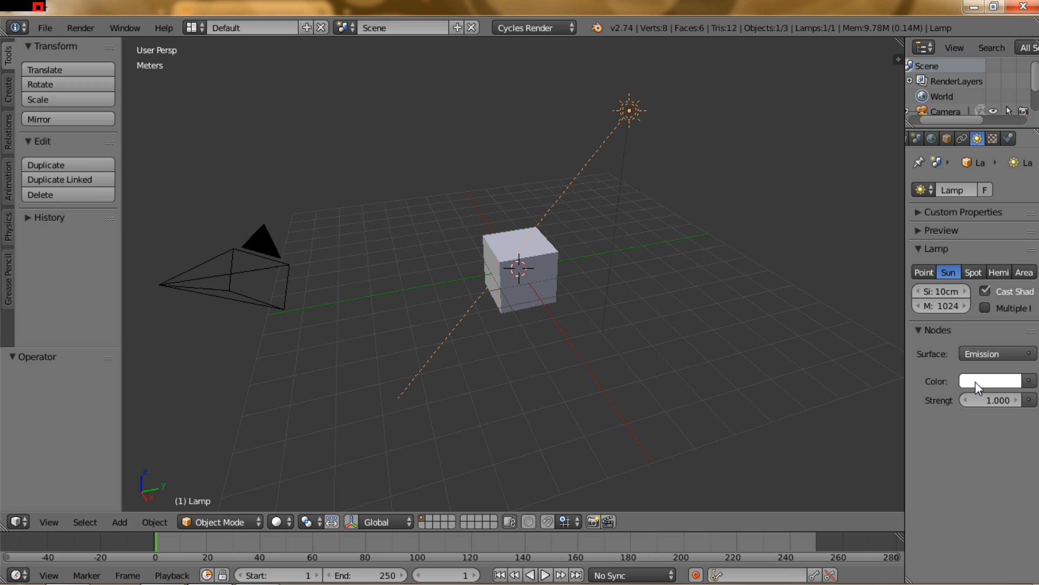
click(989, 401)
text(5)
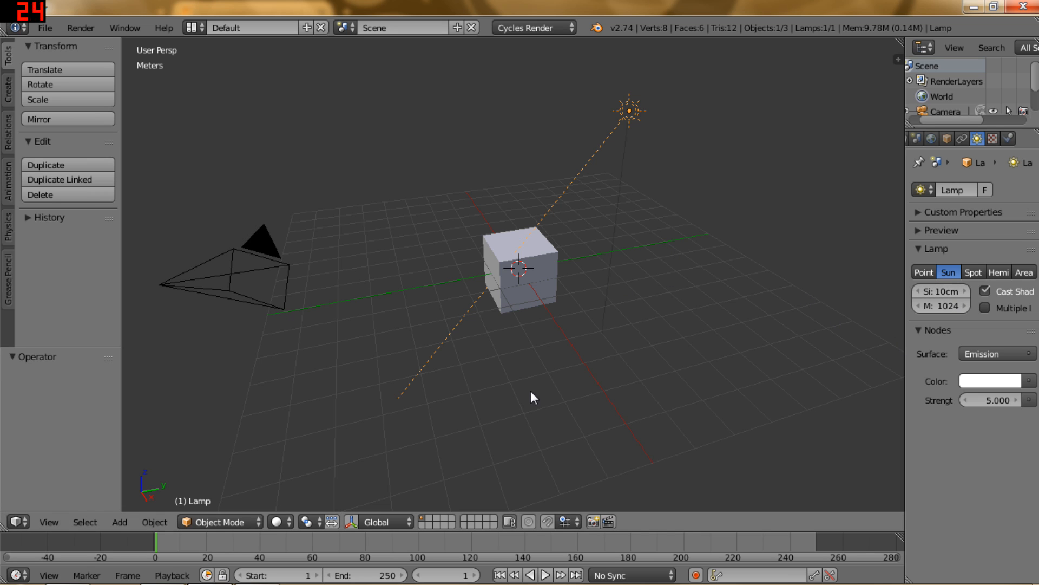
- Remove the cube's existing material and assign a new one to it
right_click(547, 265)
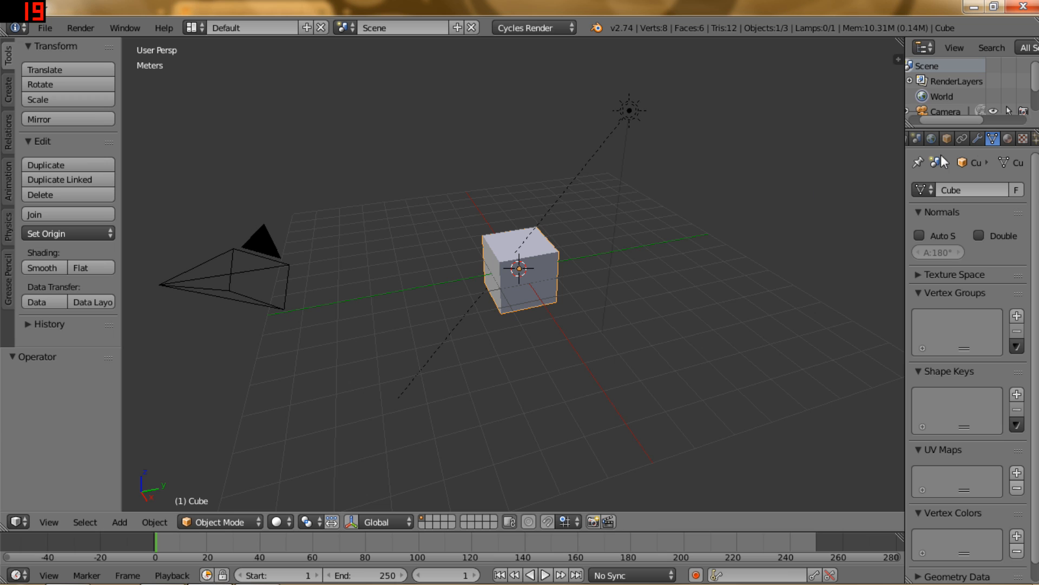
click(1008, 139)
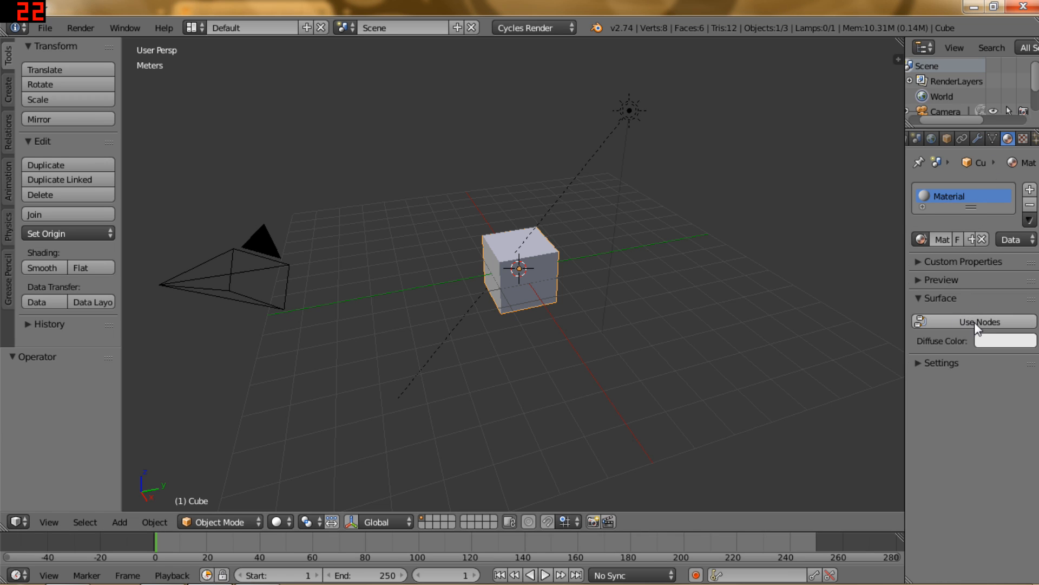
click(1030, 205)
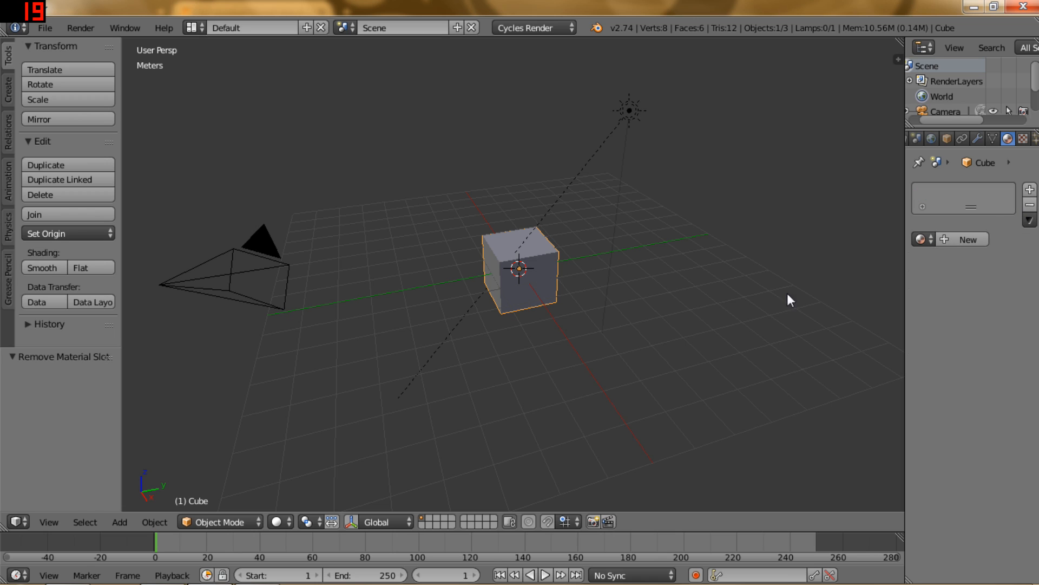
click(957, 241)
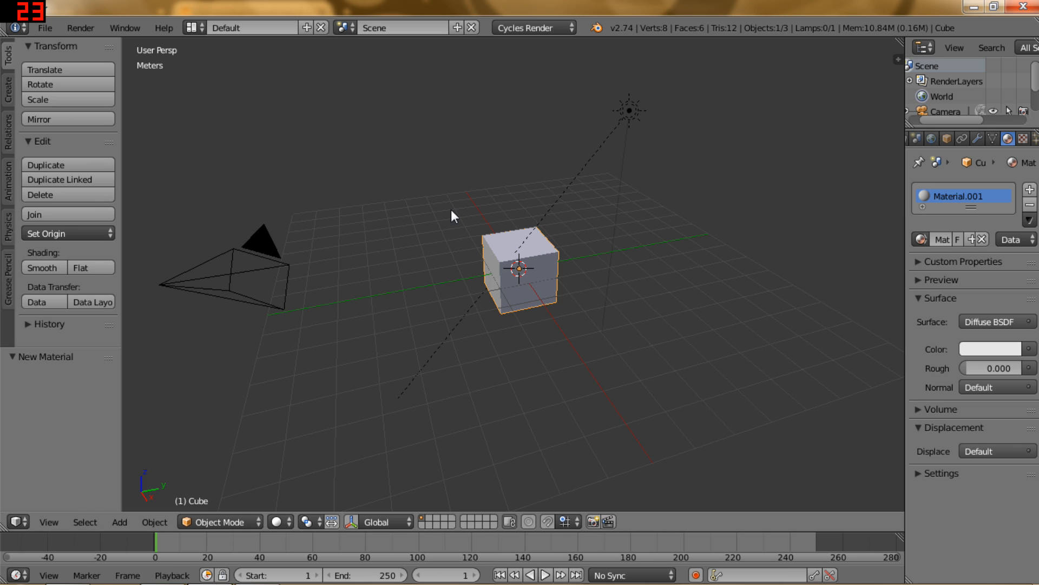
middle_drag(447, 235, 460, 246)
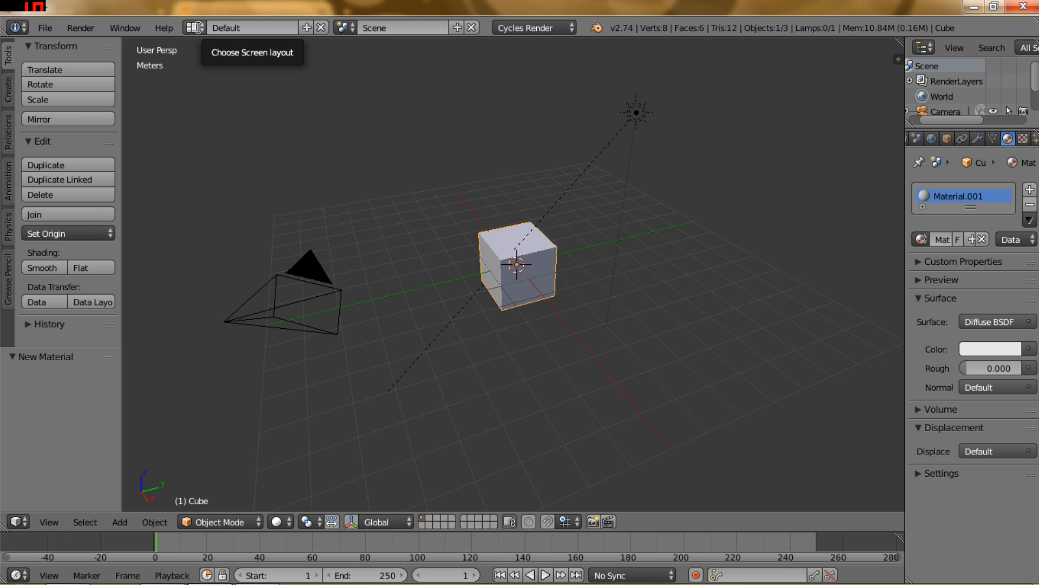
click(199, 27)
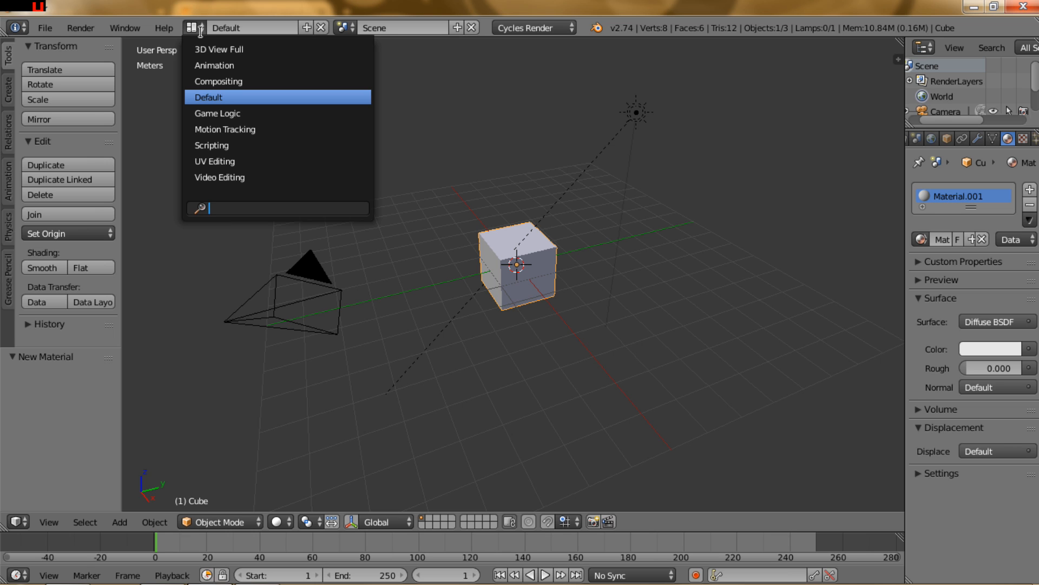
click(212, 81)
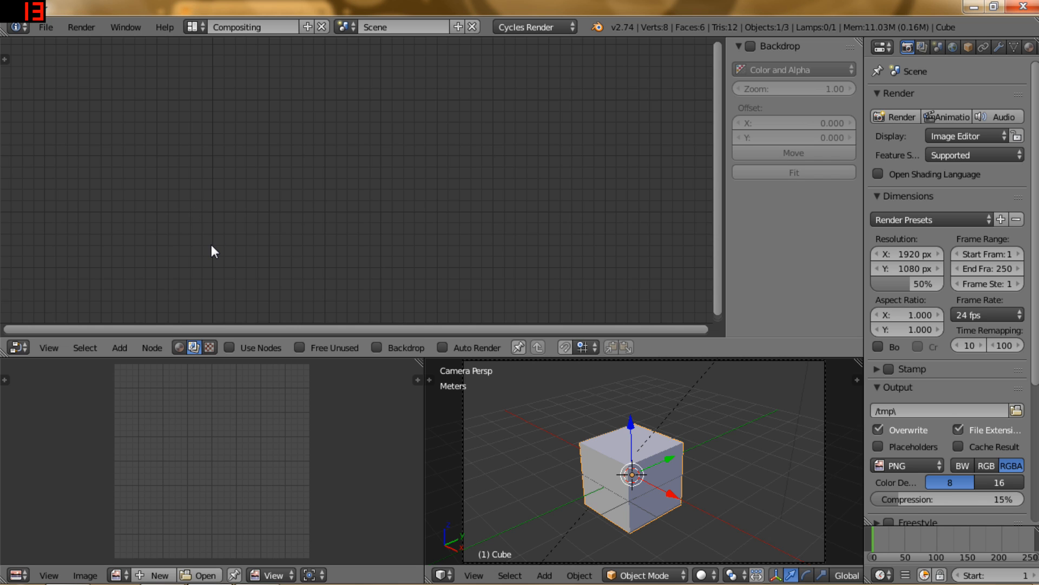
click(200, 28)
click(213, 96)
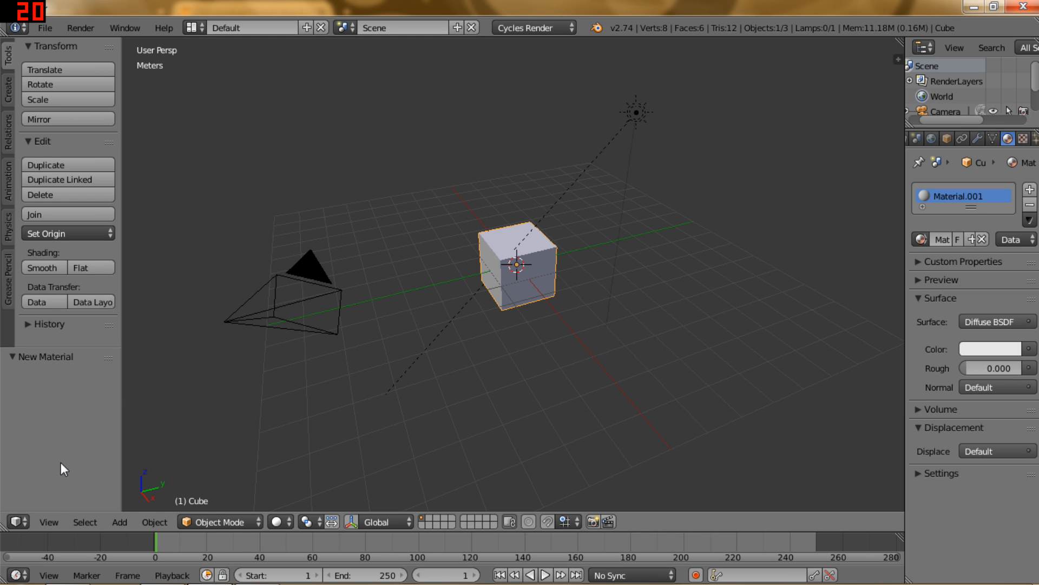
- Switch the 3D view area to the Node Editor for the cube's material
click(19, 521)
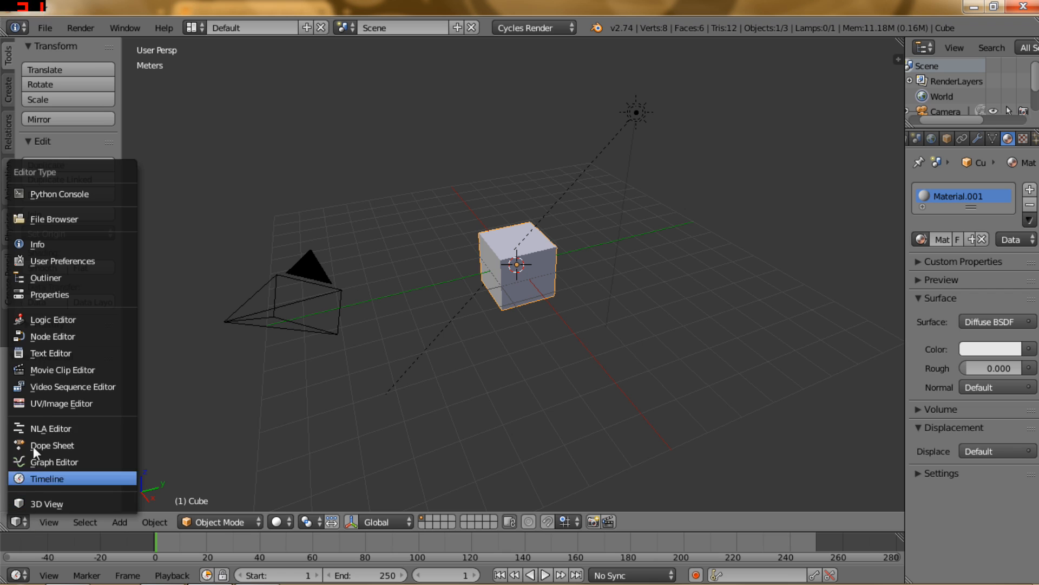
click(51, 331)
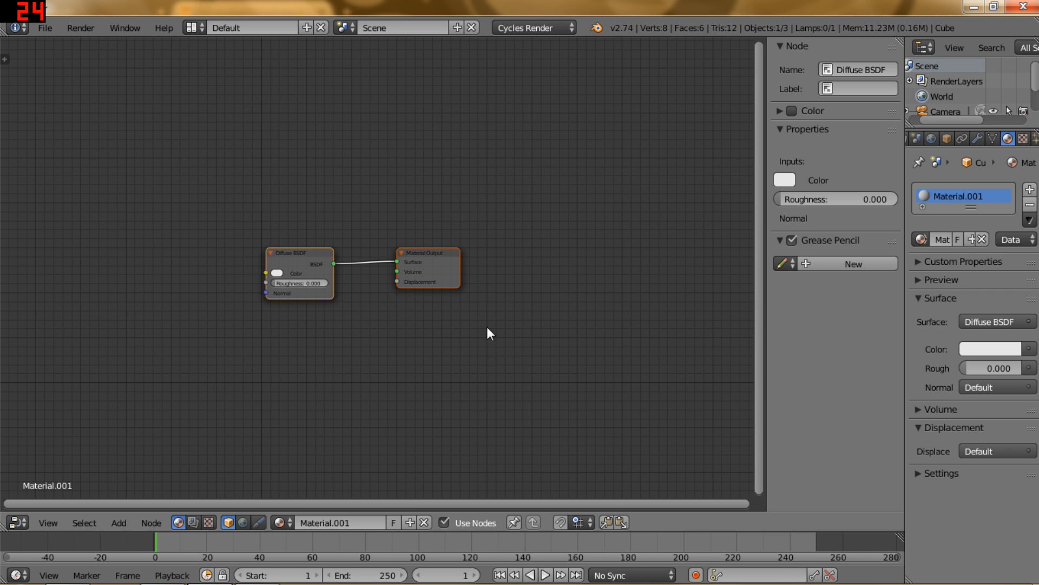
- Examine the material's Diffuse BSDF node and its link to the Material Output node
middle_drag(346, 347, 463, 313)
scroll(463, 313, up, 3)
scroll(464, 313, down, 5)
scroll(464, 313, up, 3)
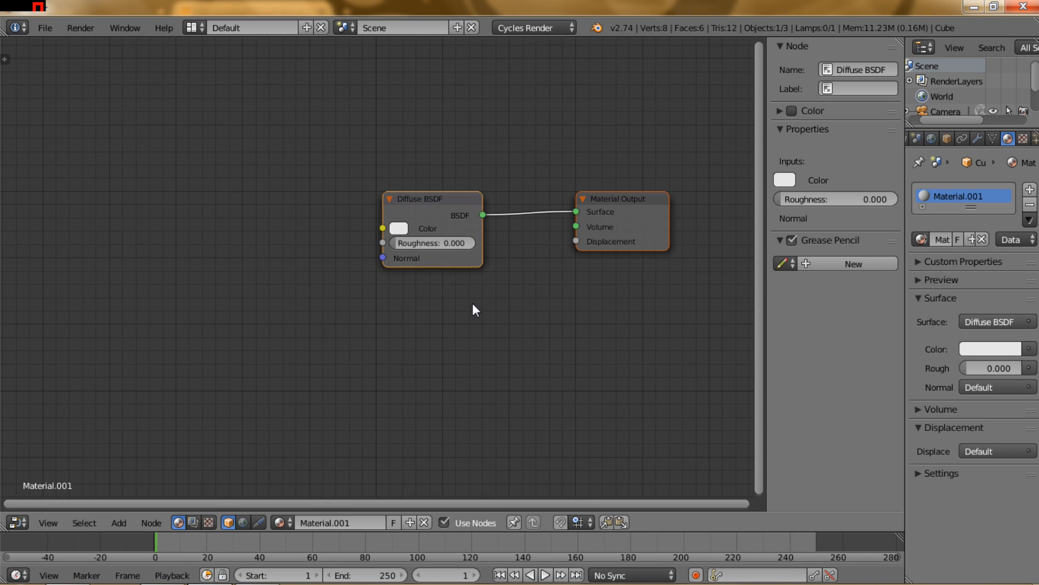
middle_drag(492, 297, 440, 318)
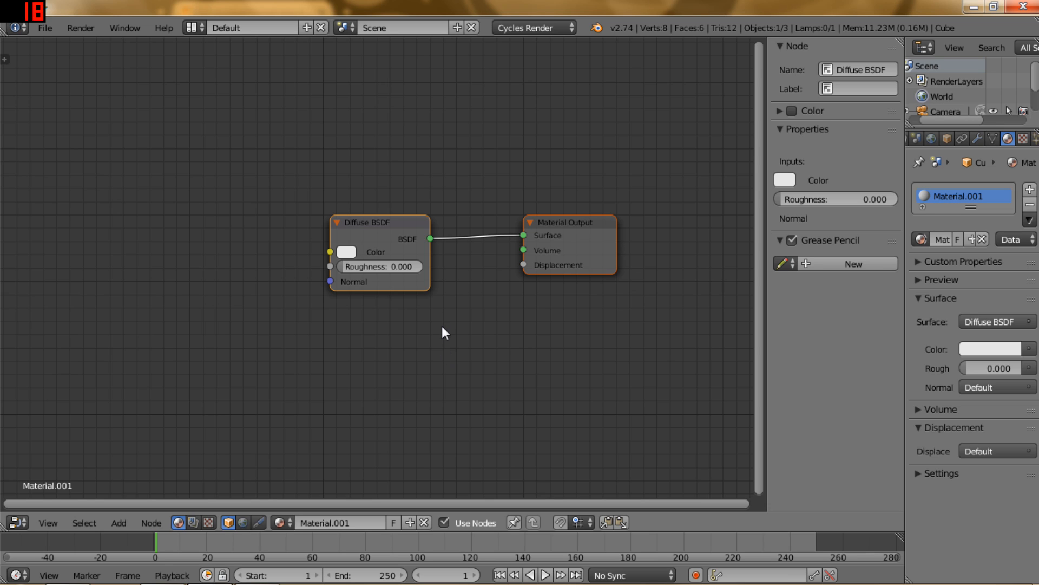
middle_drag(439, 319, 422, 322)
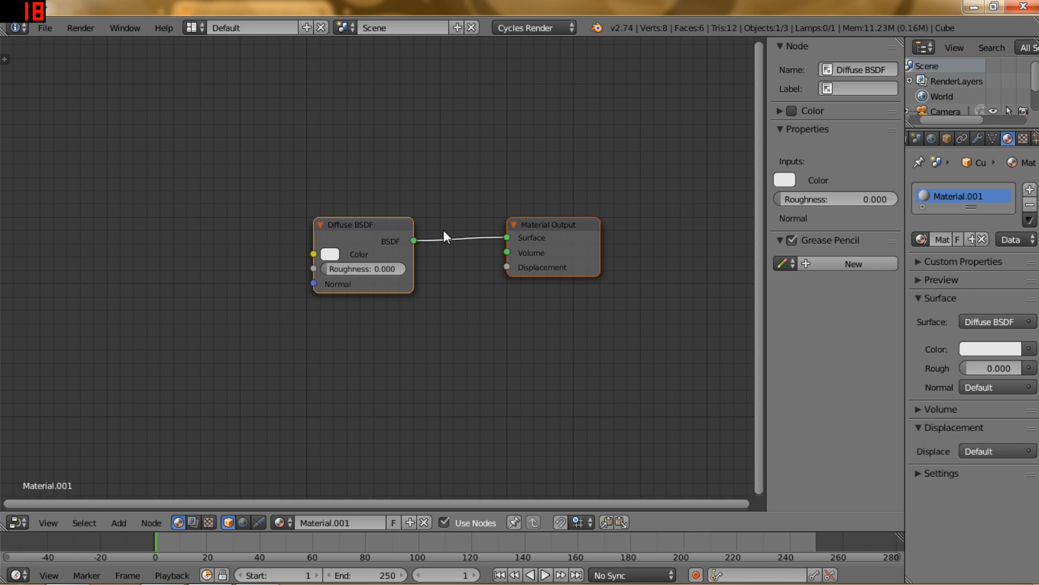
mouse_move(429, 238)
middle_down()
mouse_move(425, 276)
mouse_move(436, 230)
middle_up()
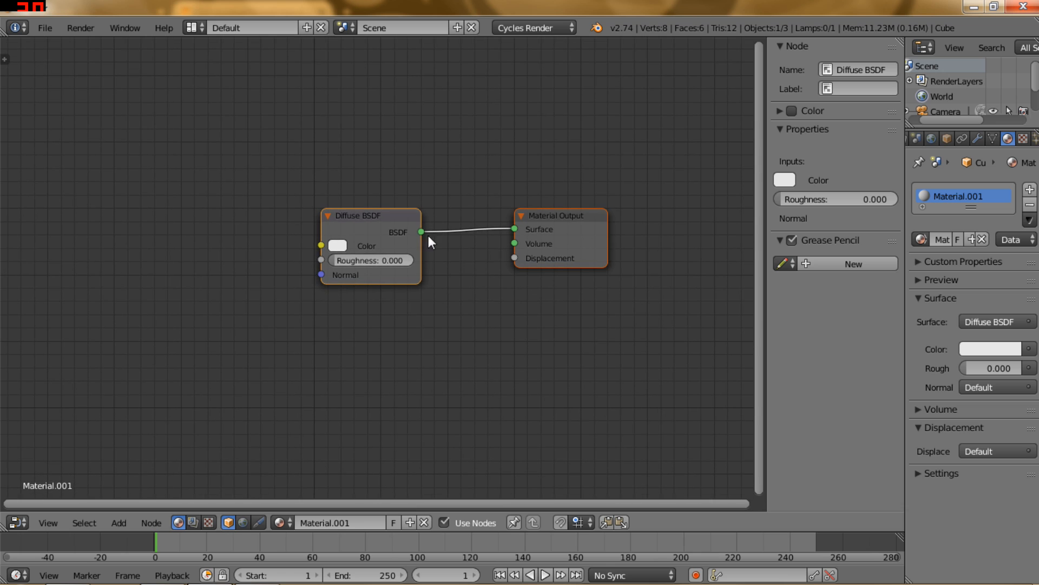
middle_drag(276, 265, 327, 268)
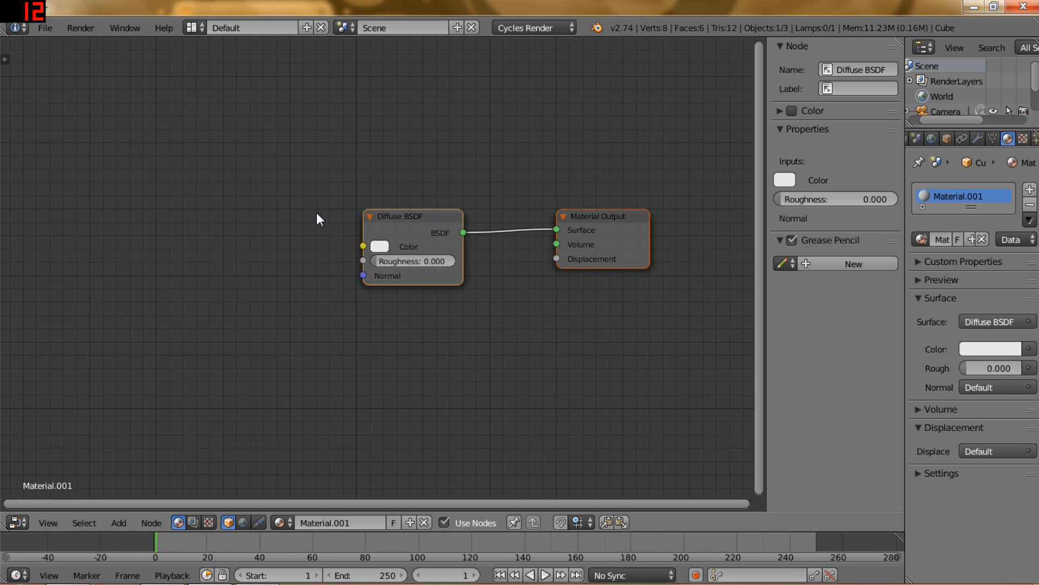
- Delete the Diffuse BSDF node from the cube's material and select the Material Output node
drag(402, 210, 338, 197)
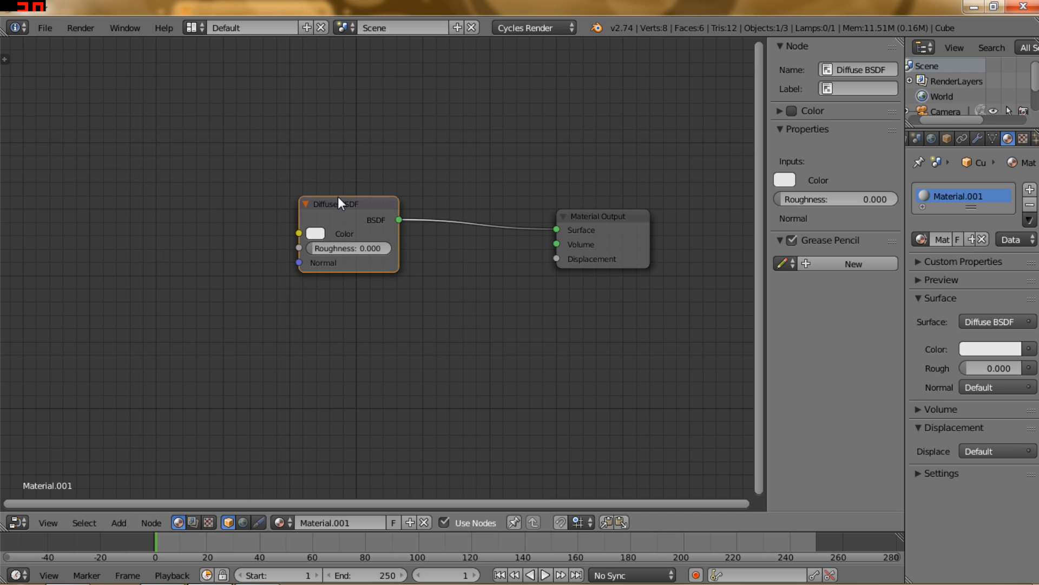
key(x)
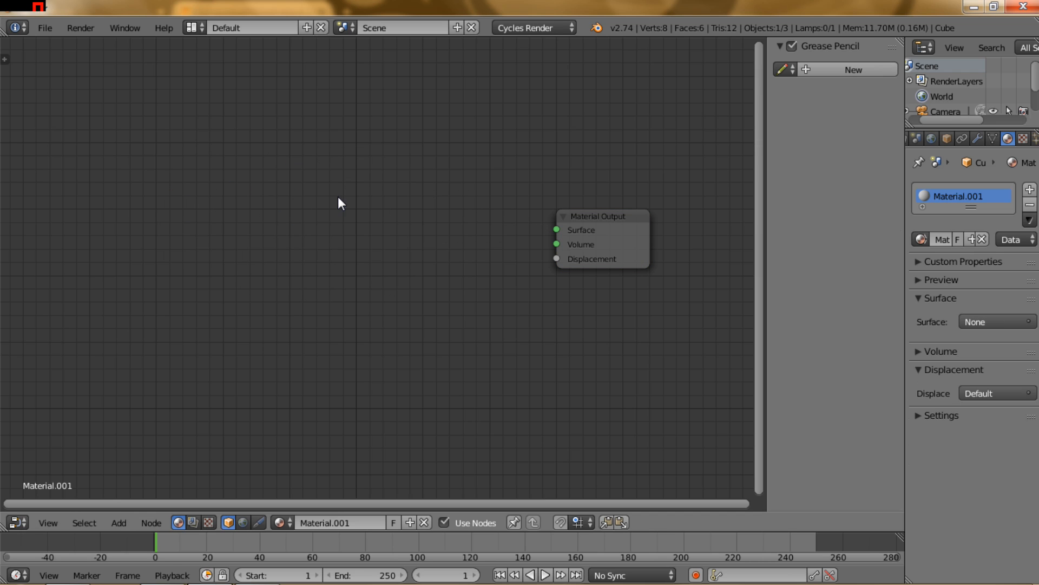
middle_drag(337, 250, 326, 253)
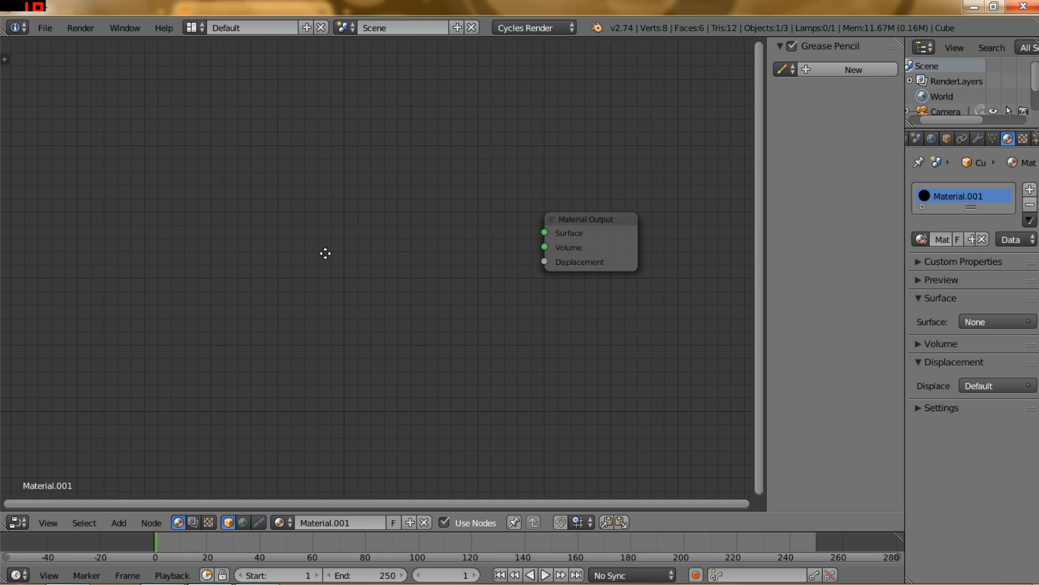
click(571, 234)
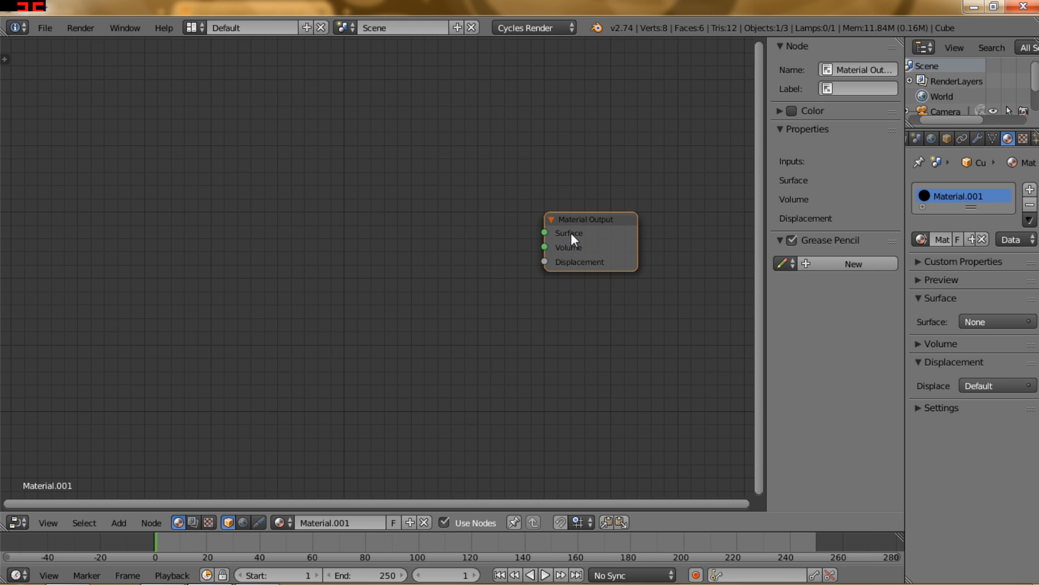
middle_drag(490, 281, 469, 271)
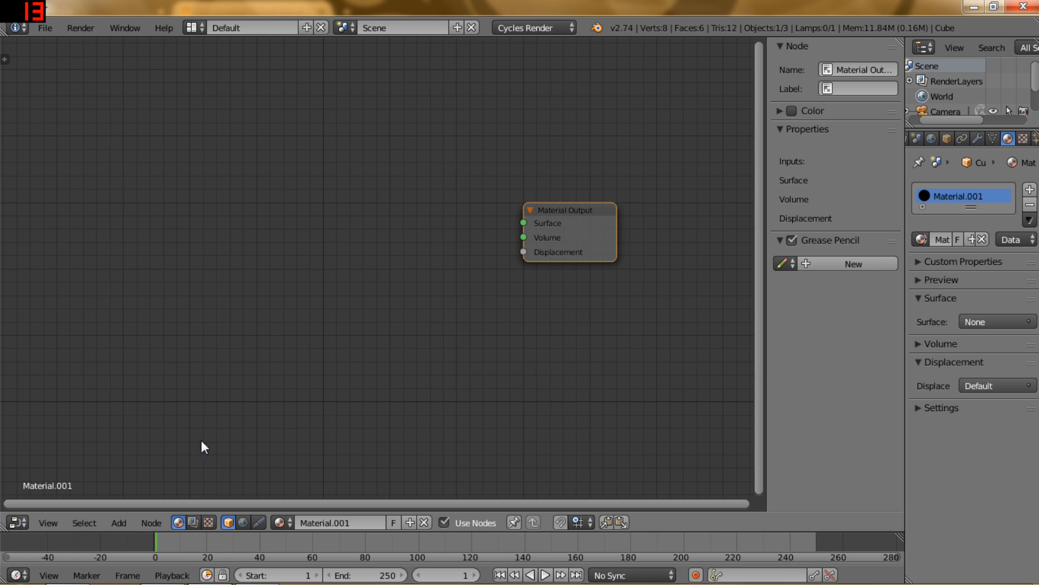
- Add a Brick Texture node well to the left of the Material Output node
click(118, 522)
mouse_move(135, 490)
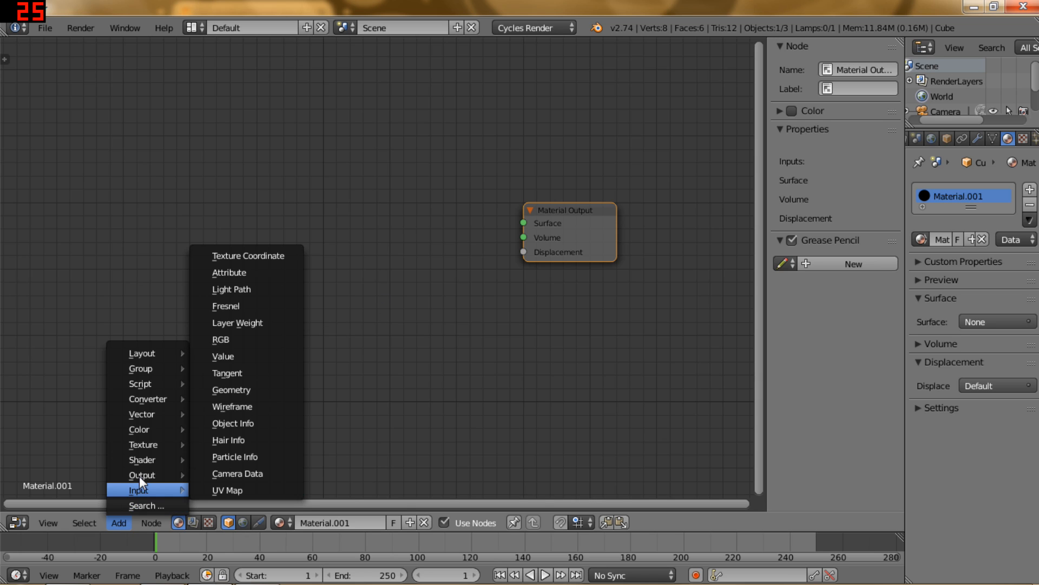
mouse_move(146, 444)
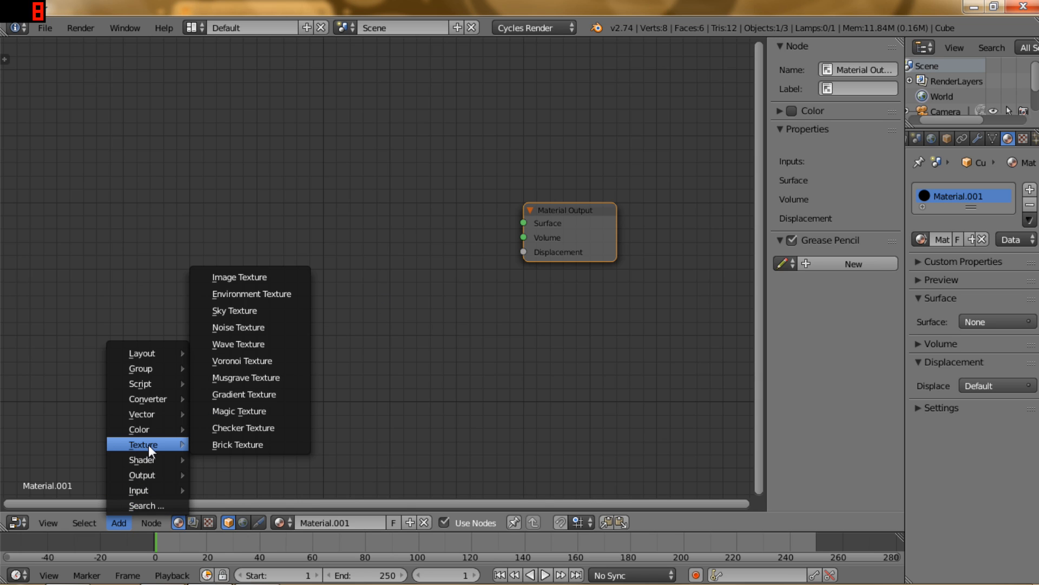
click(219, 444)
click(70, 148)
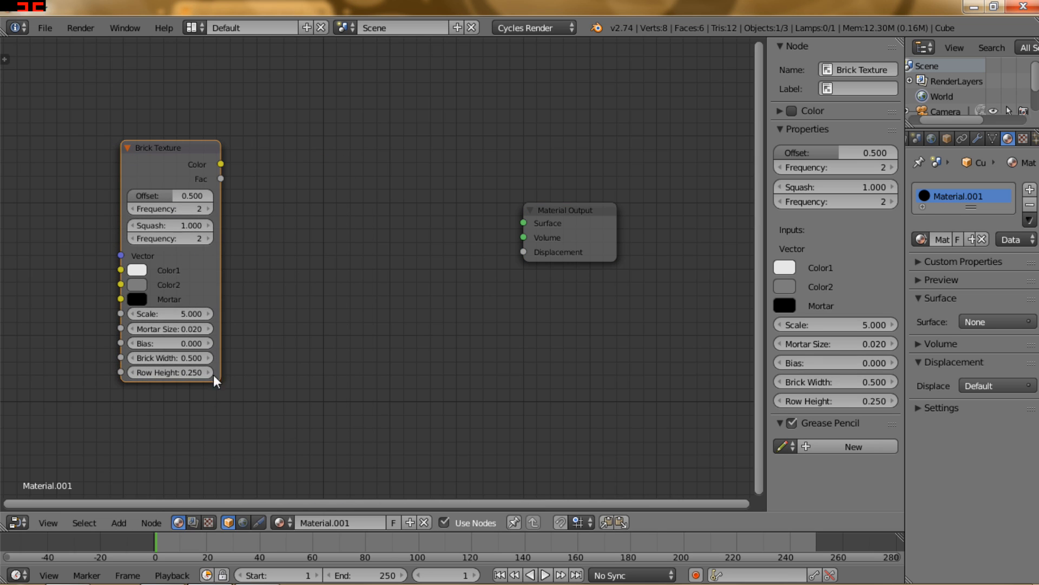
- Add a Diffuse BSDF node between the two nodes, linking the Brick Texture's Color to its Color and its BSDF output to the Material Output's Surface
click(119, 522)
mouse_move(142, 458)
click(236, 213)
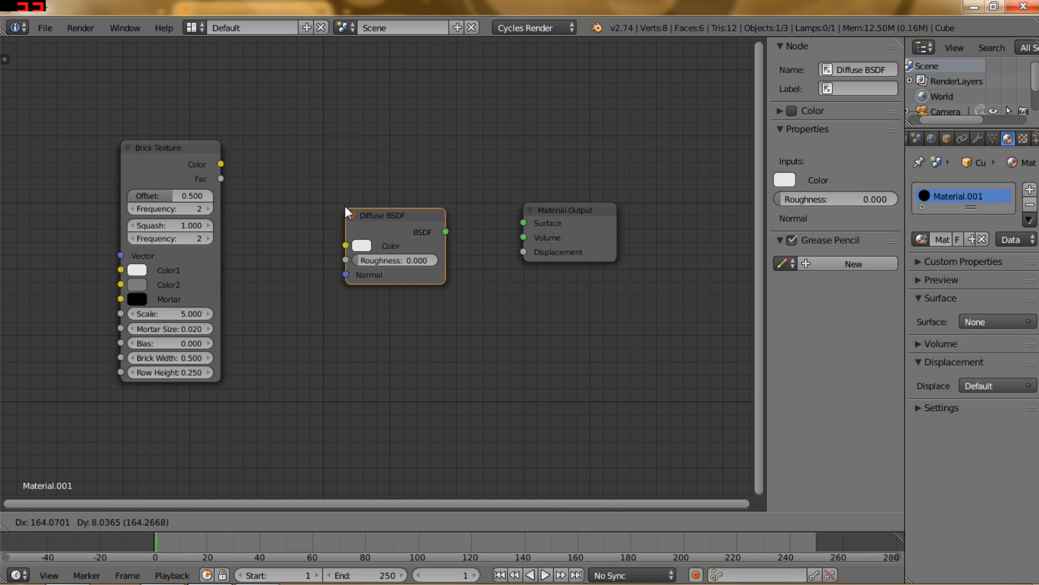
click(346, 206)
drag(222, 164, 341, 243)
drag(446, 231, 523, 223)
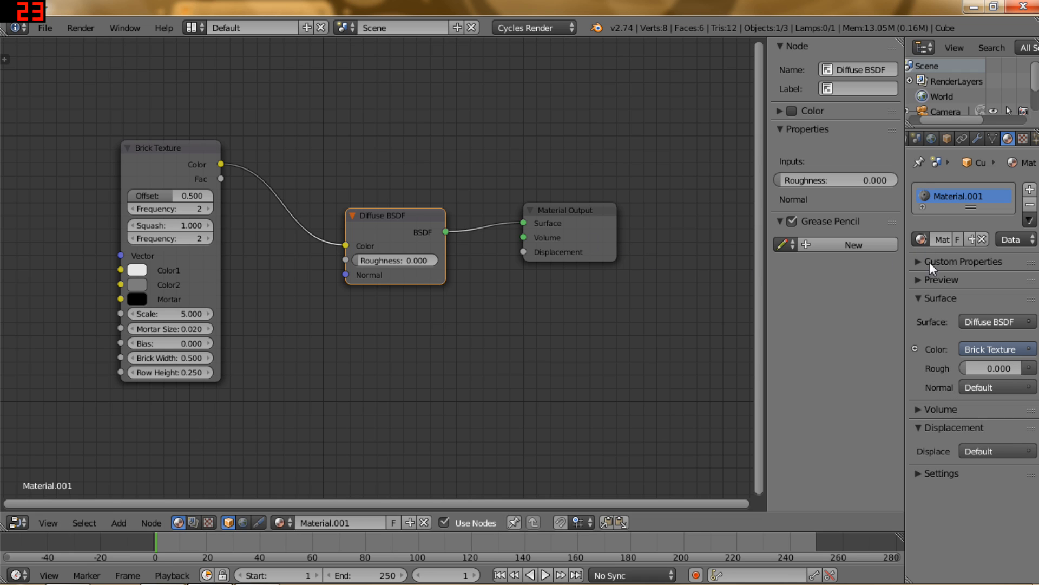
- Show the material preview, compare it on a flat plane and a cube, and leave it on the flat plane
click(915, 281)
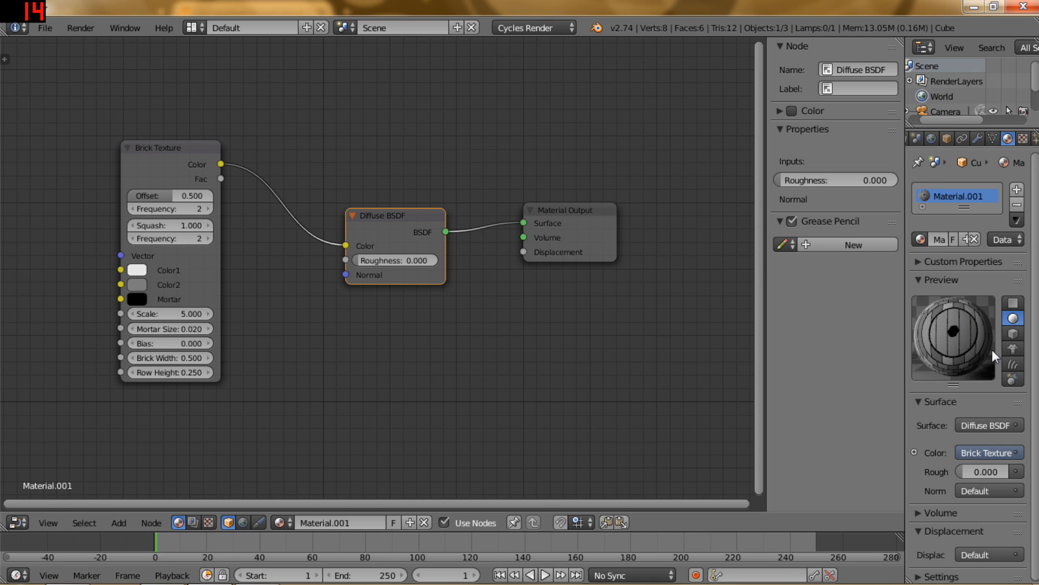
click(1013, 302)
click(1014, 333)
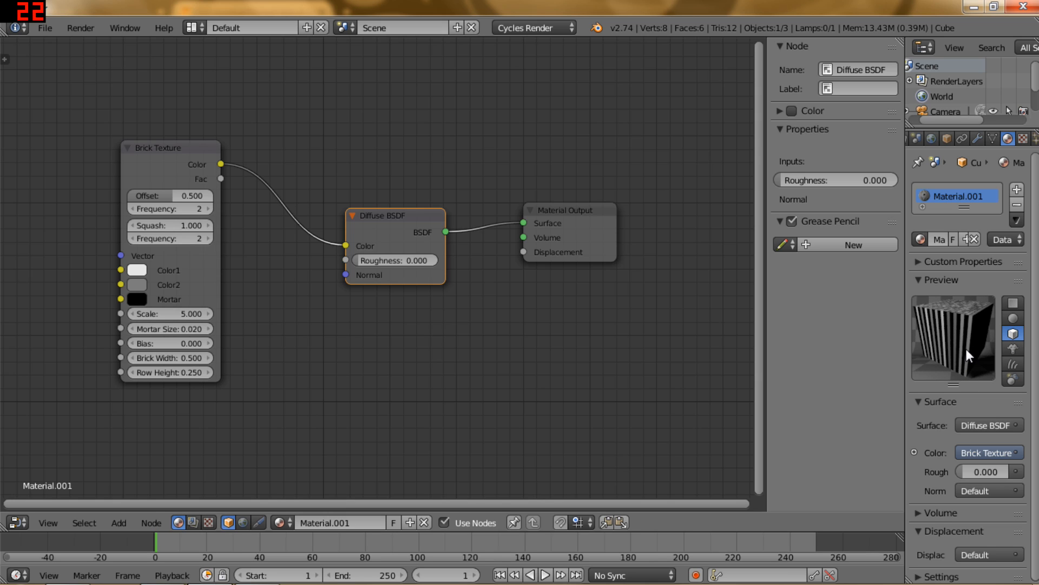
click(1013, 302)
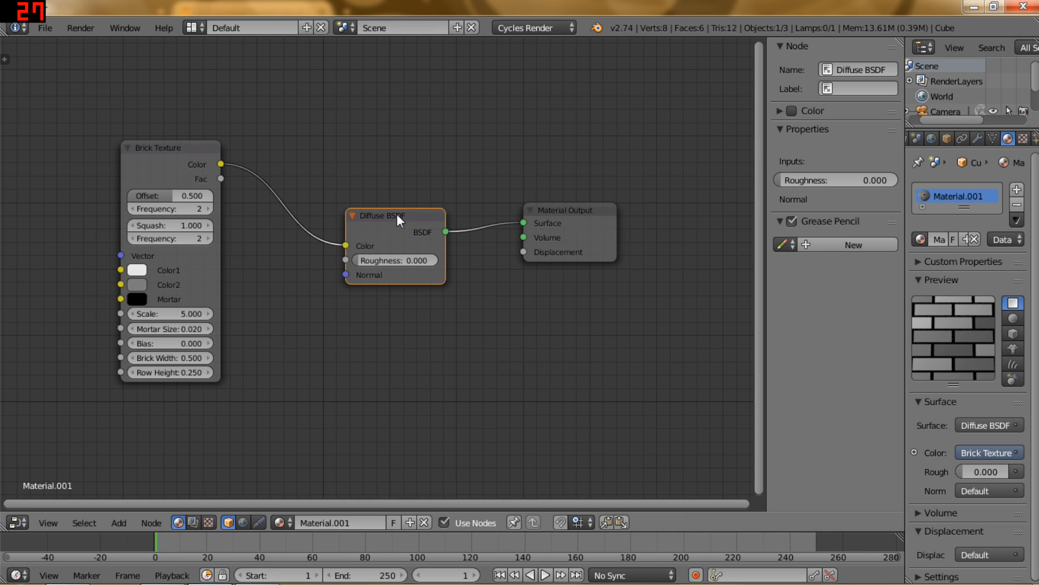
- Delete the Diffuse BSDF node and move the Brick Texture node slightly closer to the Material Output node
key(x)
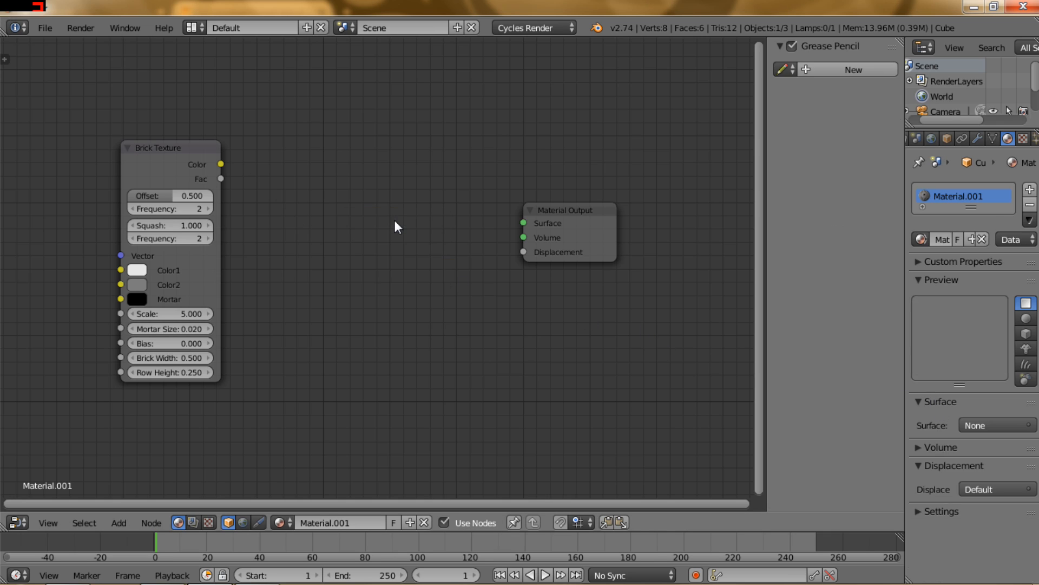
drag(187, 146, 232, 171)
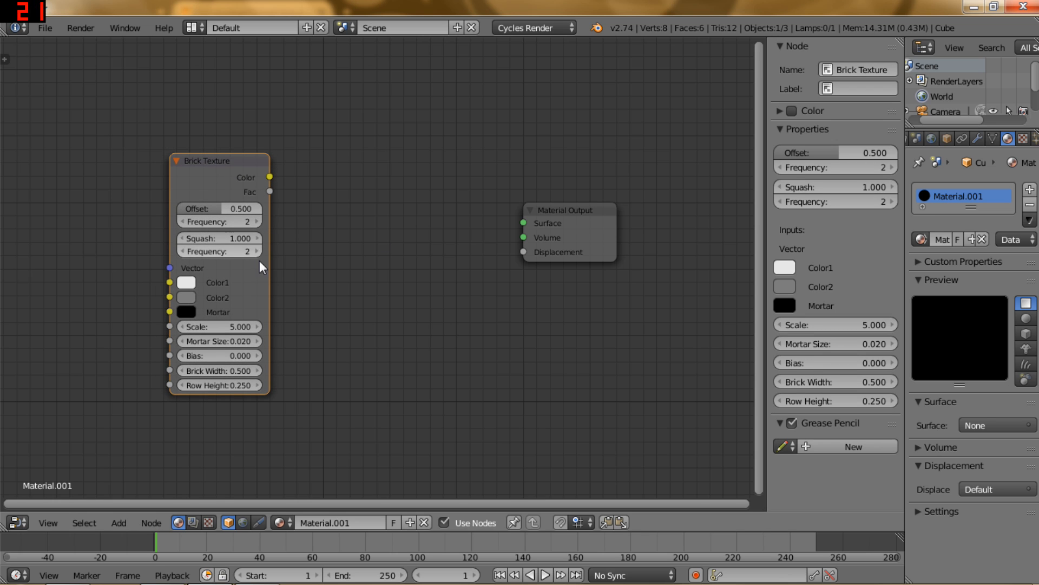
middle_drag(318, 257, 453, 275)
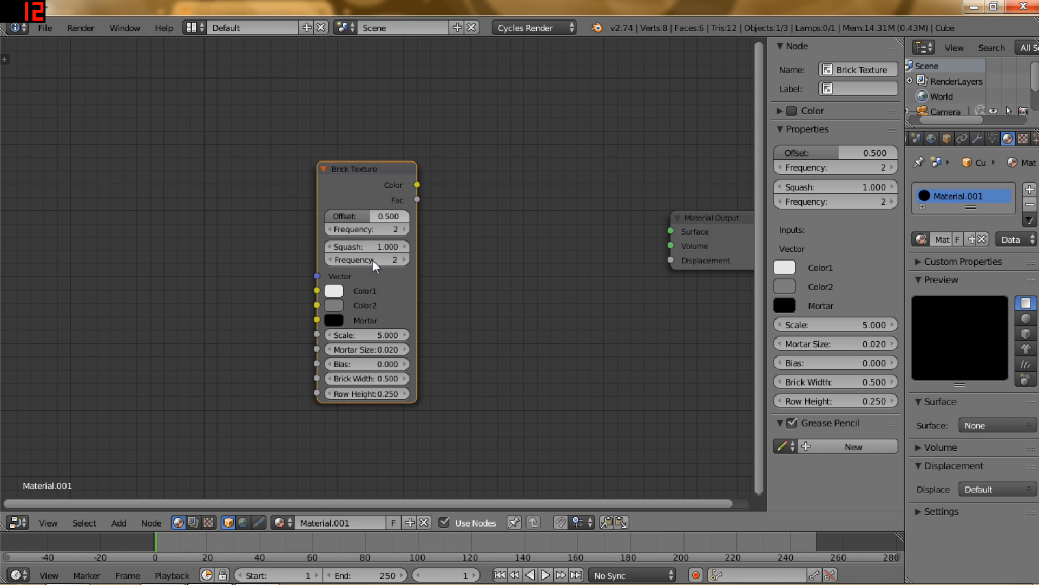
middle_drag(495, 291, 343, 285)
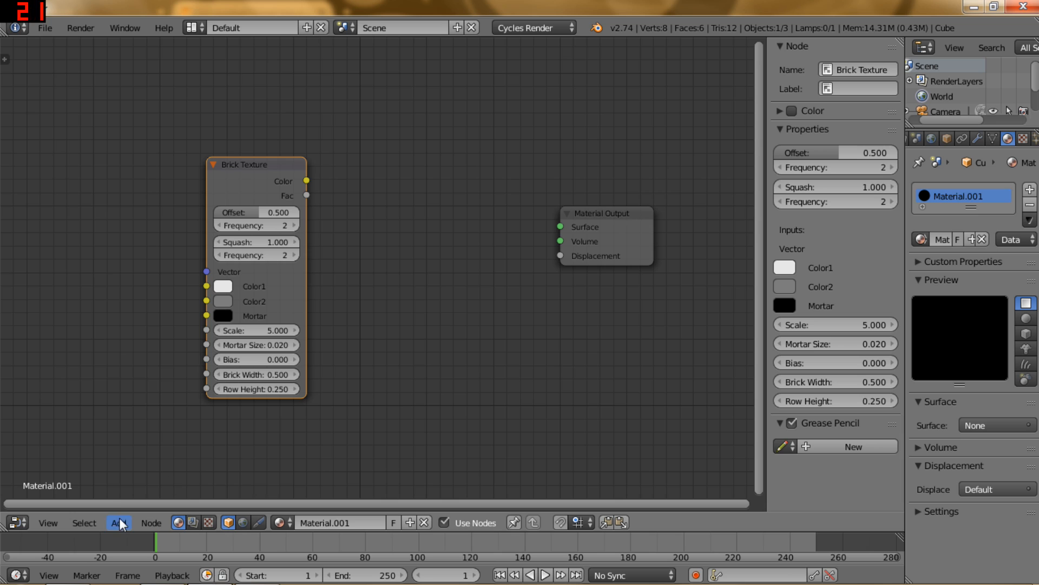
- Add a Diffuse BSDF node between the two nodes, linking the Brick Texture's Color into it and its BSDF to the Material Output's Surface
click(119, 522)
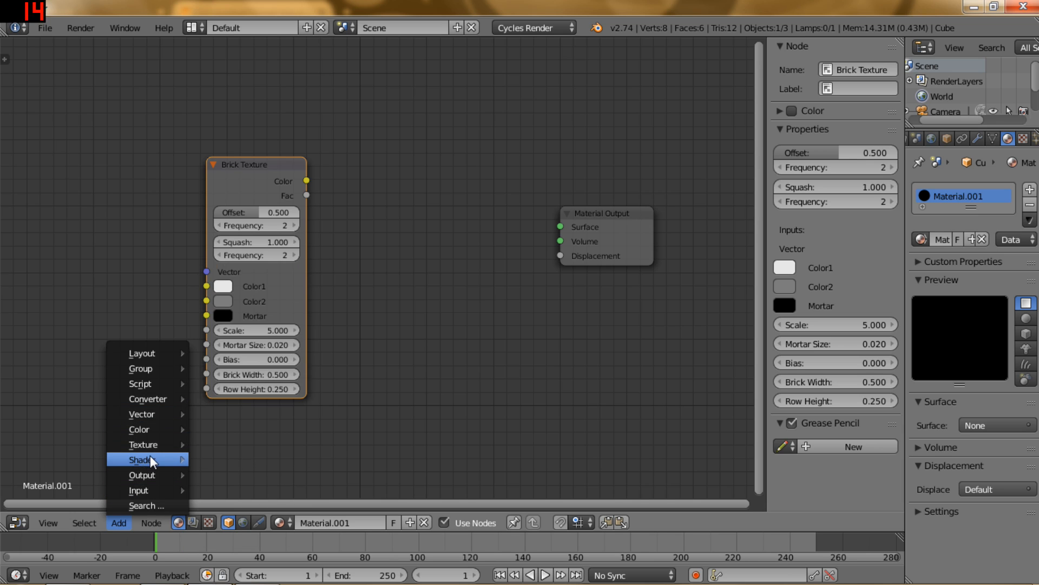
mouse_move(150, 457)
click(251, 209)
click(382, 187)
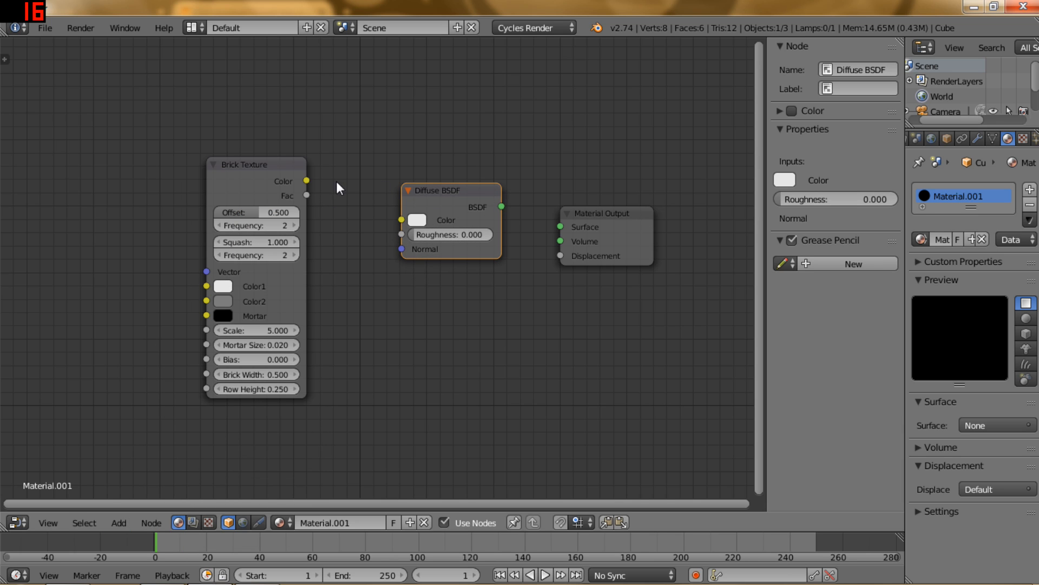
drag(306, 180, 401, 220)
drag(501, 209, 560, 226)
- Set the Brick Texture node's Offset to 1, after trying 0.767
drag(255, 212, 326, 212)
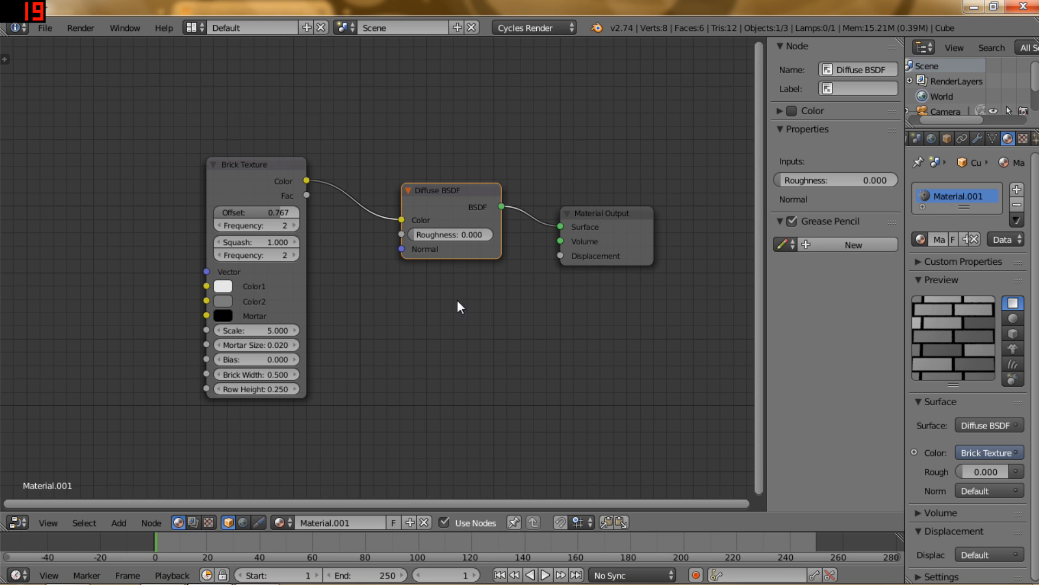
click(259, 211)
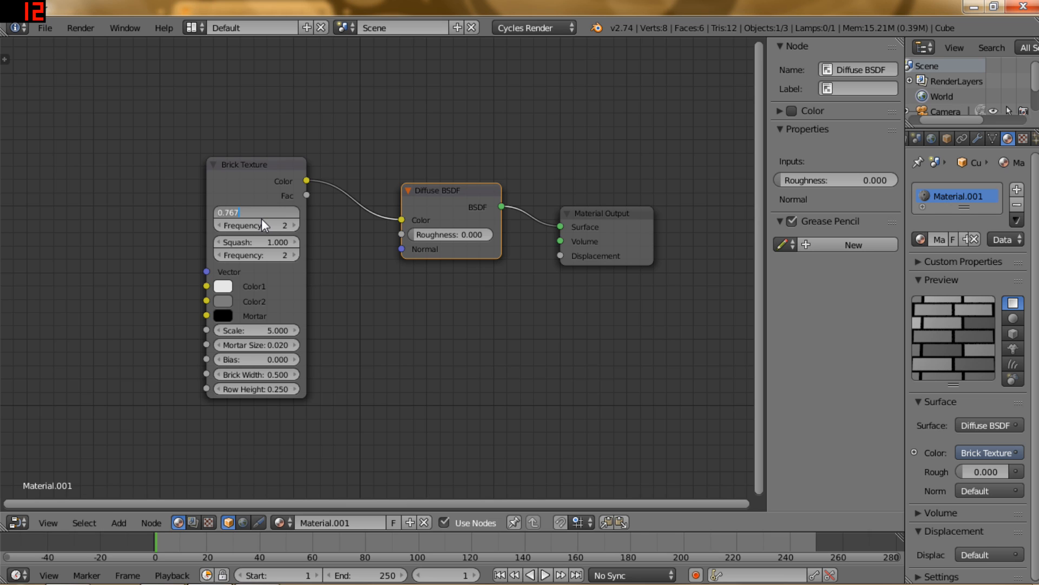
text(1)
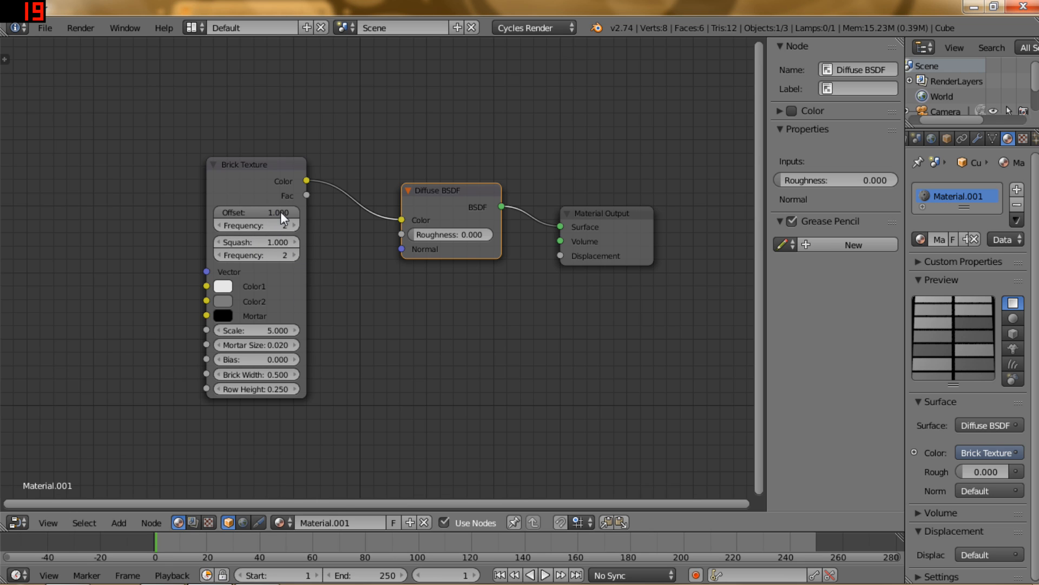
- Try a Frequency of 5 for the Brick Texture's Offset and settle on 1
middle_drag(324, 235, 361, 246)
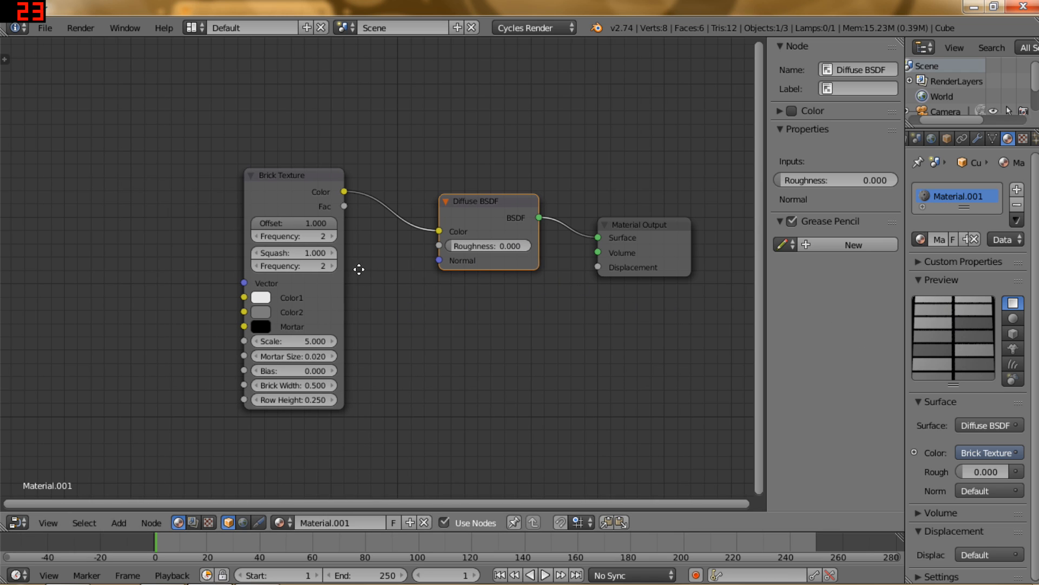
middle_drag(356, 267, 361, 267)
click(339, 237)
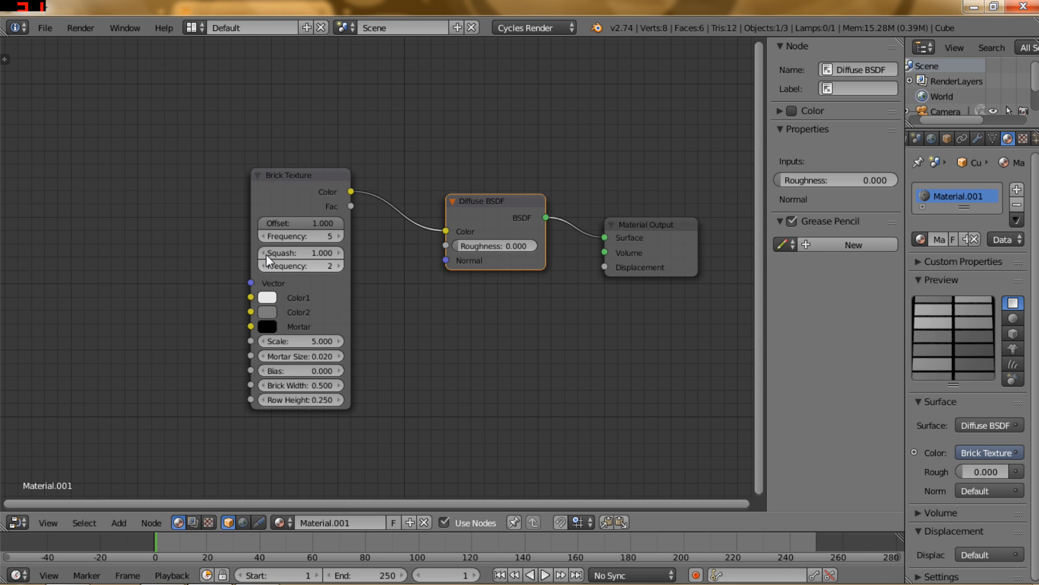
click(306, 237)
text(1)
key(Return)
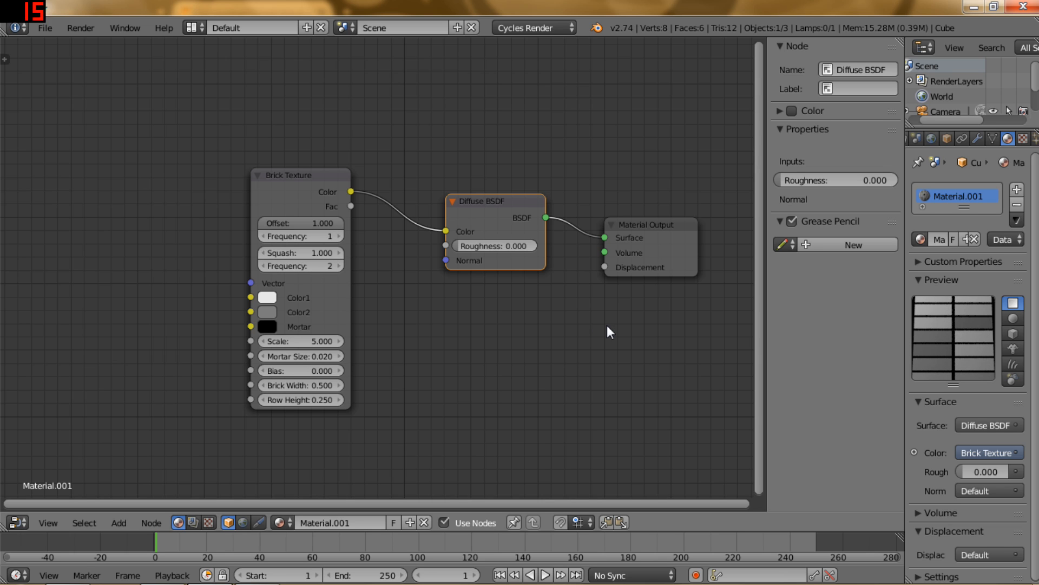
- Try a Squash of 3 on the Brick Texture node and return it to 1
middle_drag(338, 298, 362, 288)
click(323, 251)
text(3)
key(Return)
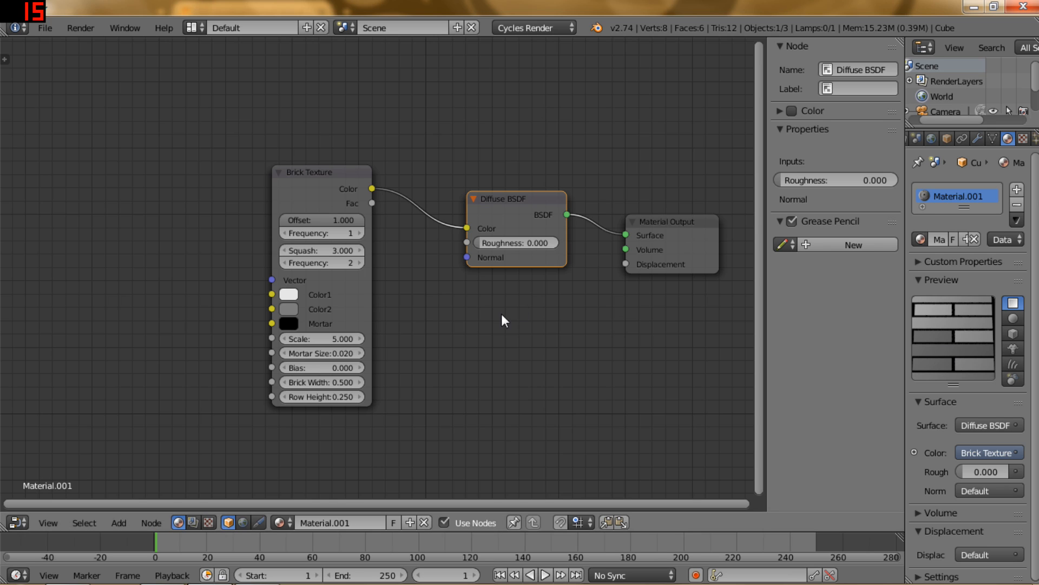
click(309, 252)
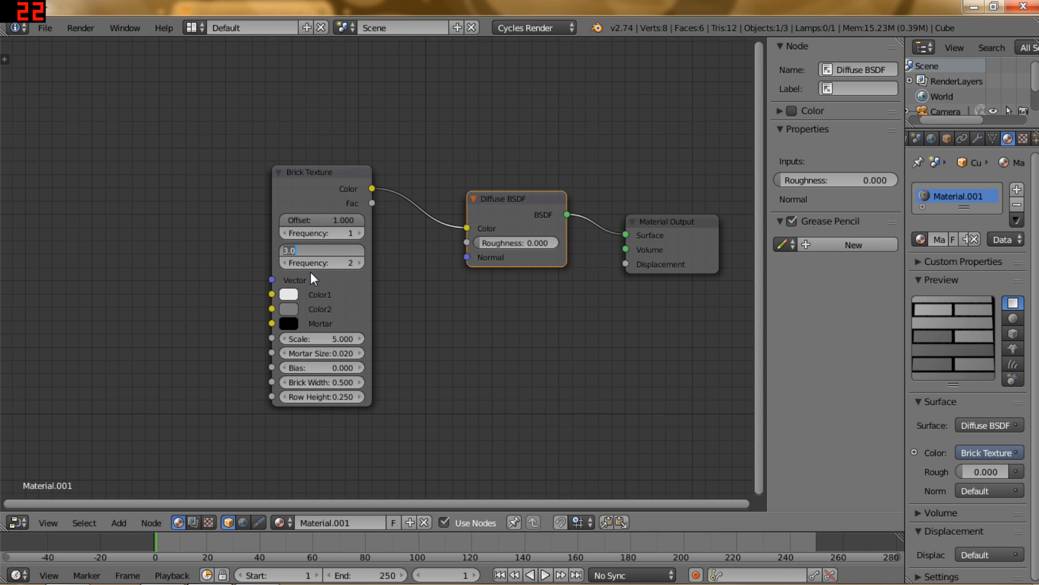
text(1)
key(Return)
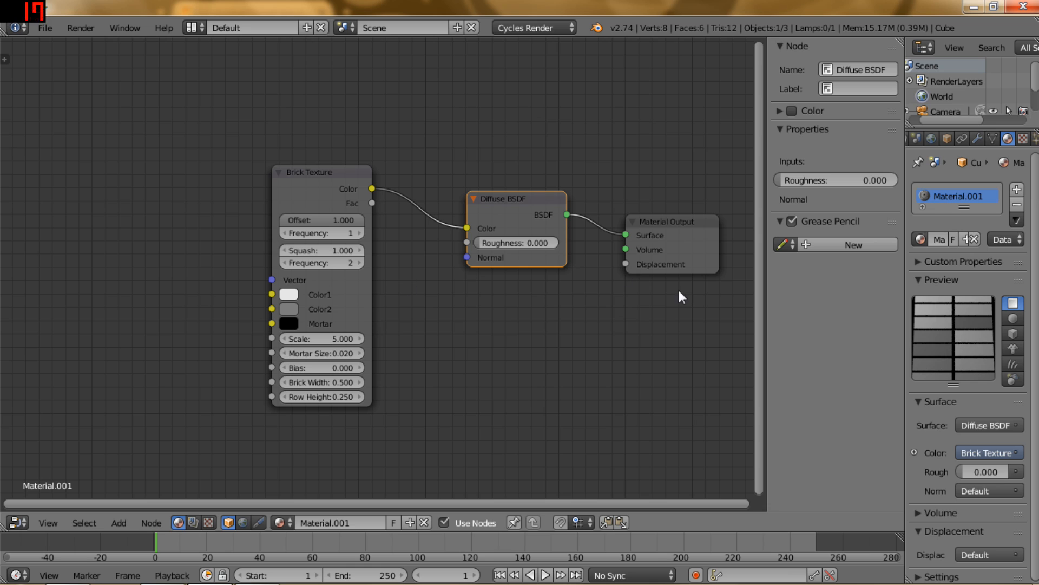
- Raise the Frequency of the Brick Texture's Squash to 8 as a test, and bring it down to 1
drag(321, 262, 358, 262)
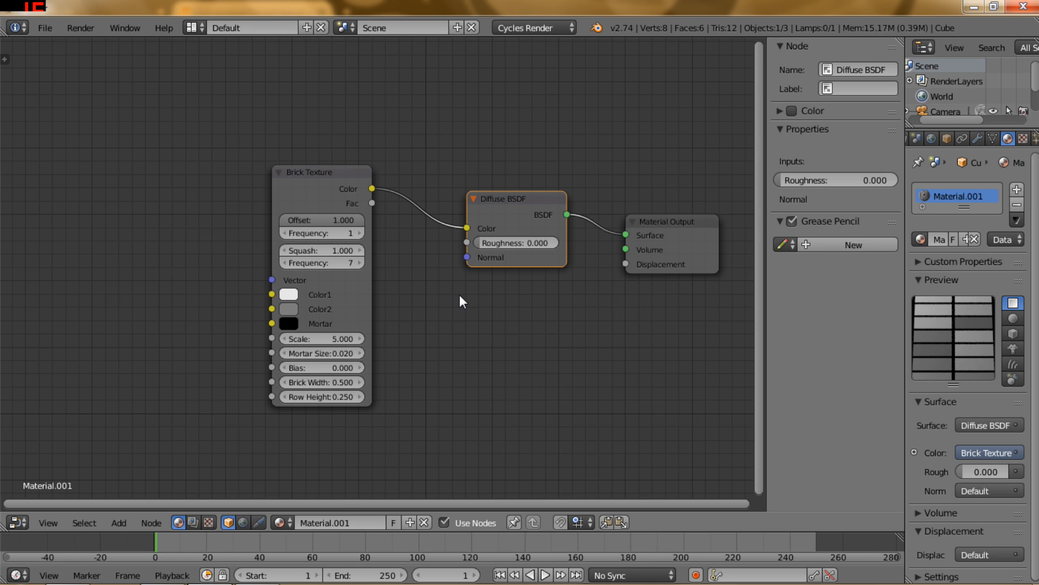
click(360, 263)
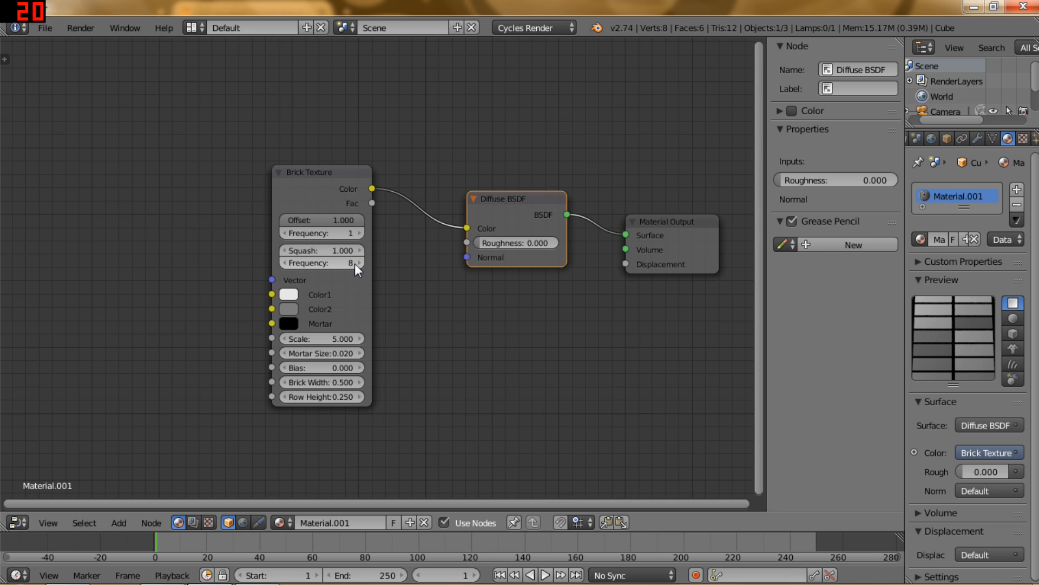
click(282, 263)
drag(282, 262, 250, 263)
click(283, 263)
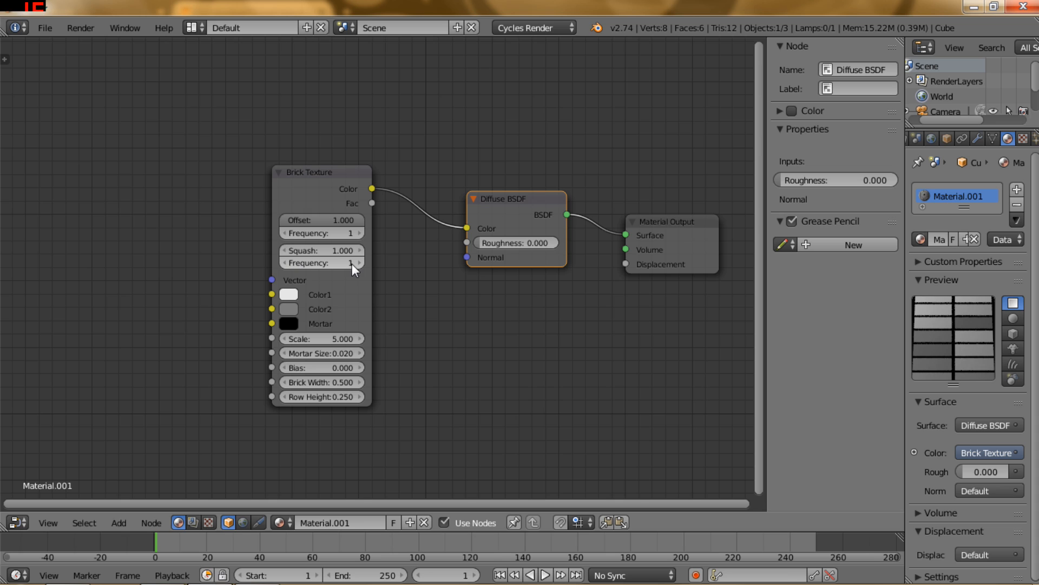
- Move the Brick Texture node farther from the Diffuse BSDF node and set its Color2 to pure white, RGB 1.000
drag(307, 168, 253, 162)
middle_drag(341, 271, 398, 276)
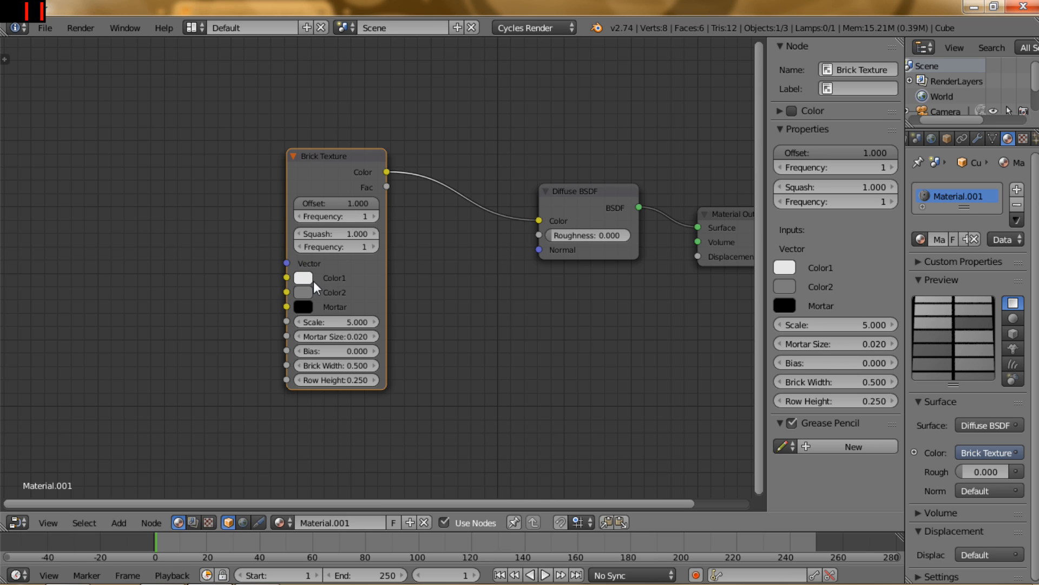
click(304, 291)
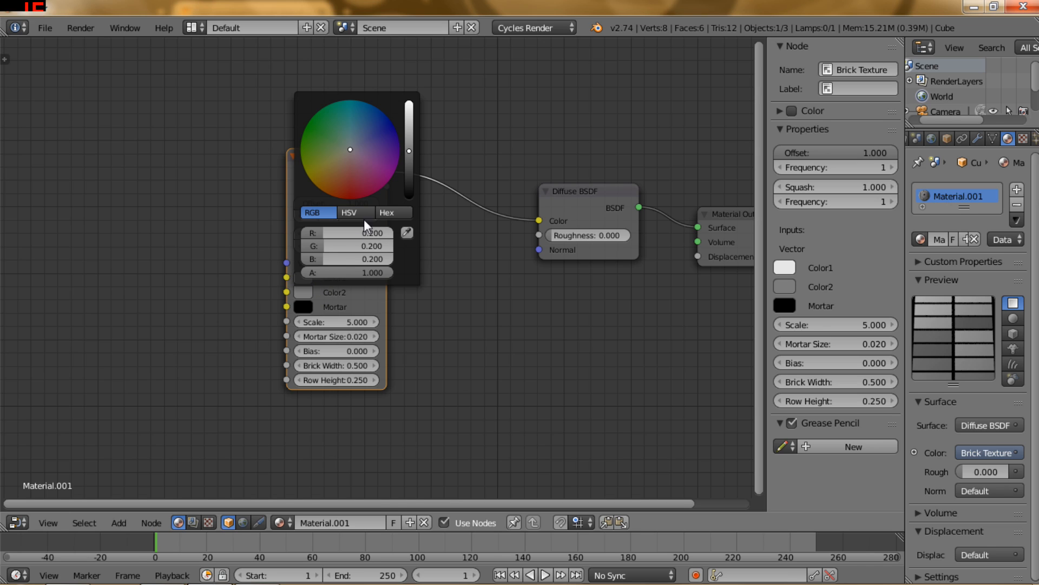
drag(409, 153, 409, 101)
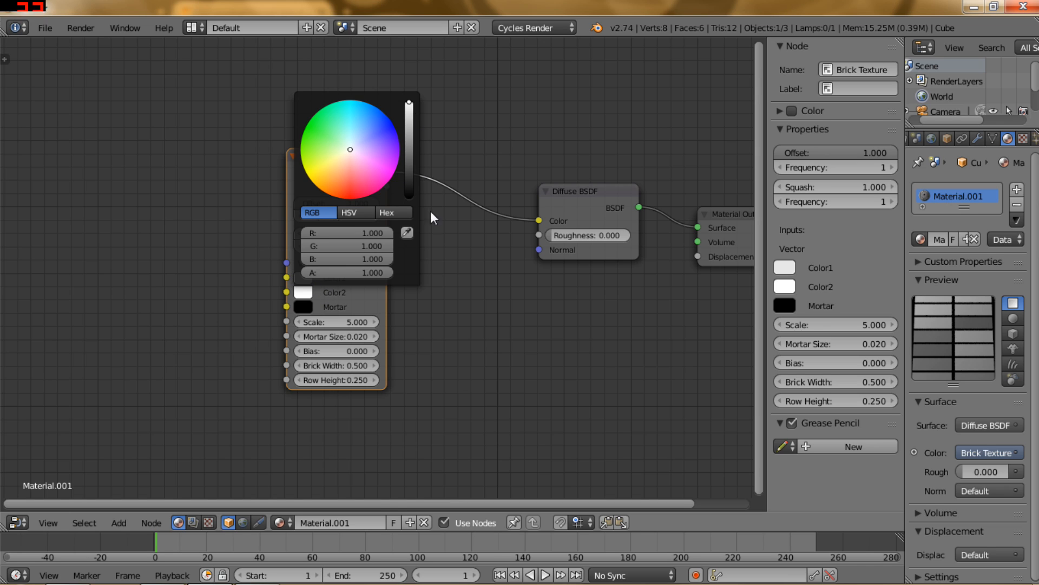
click(308, 281)
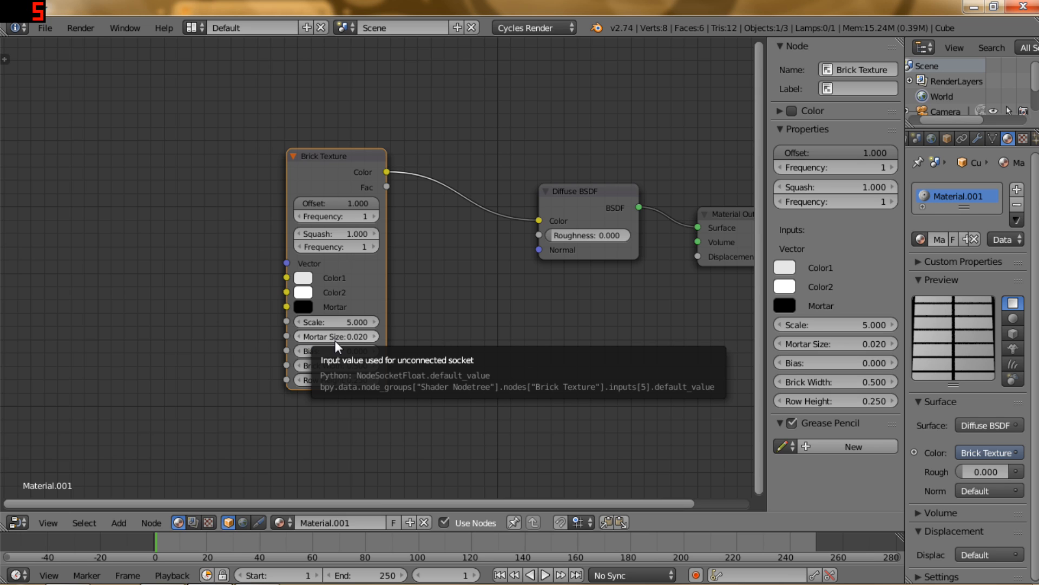
- Try Mortar Size values of 0.12 and 0 on the Brick Texture node, and set it to 0.1
click(375, 336)
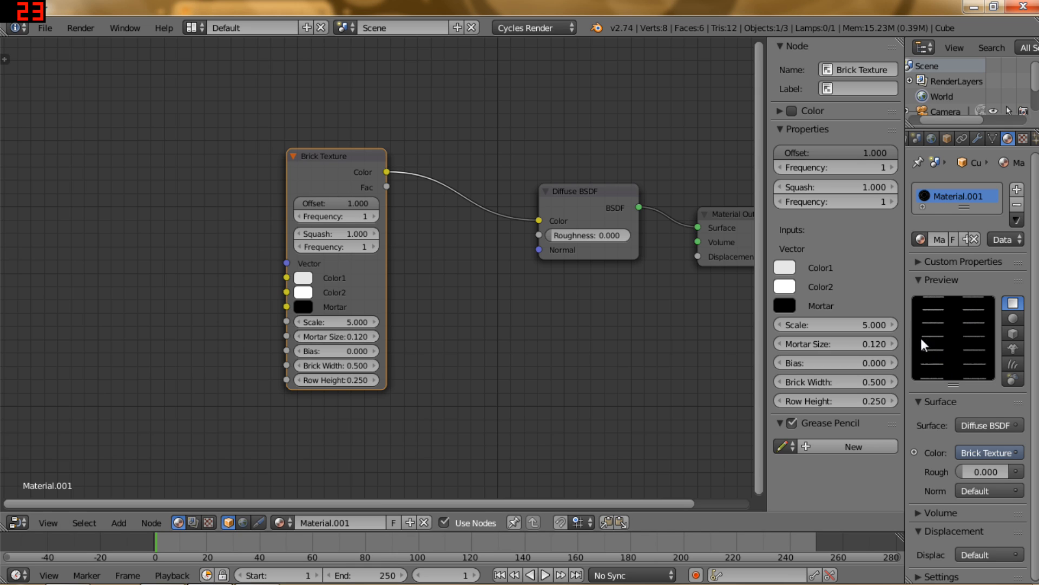
click(299, 335)
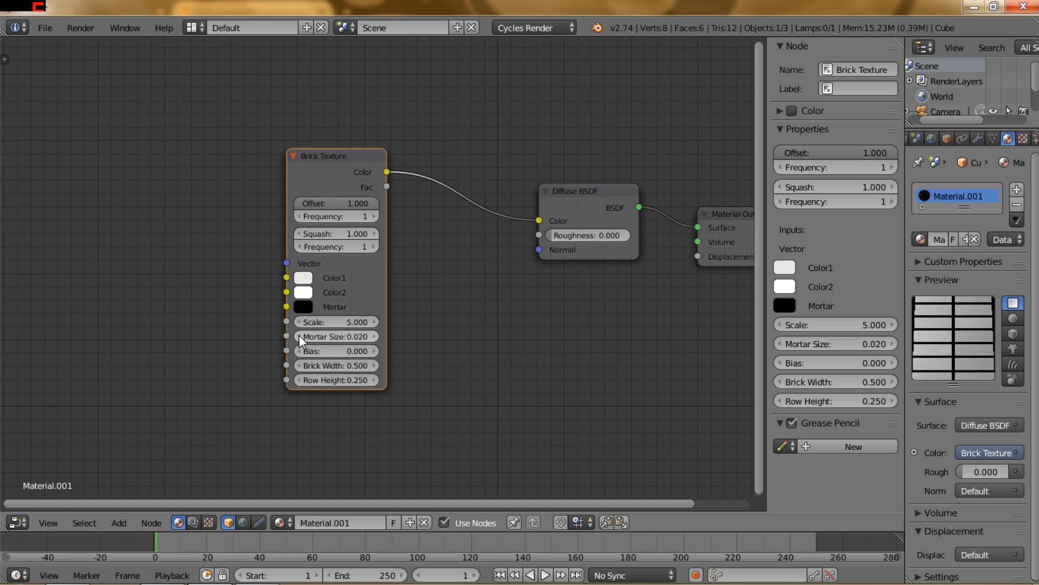
click(298, 335)
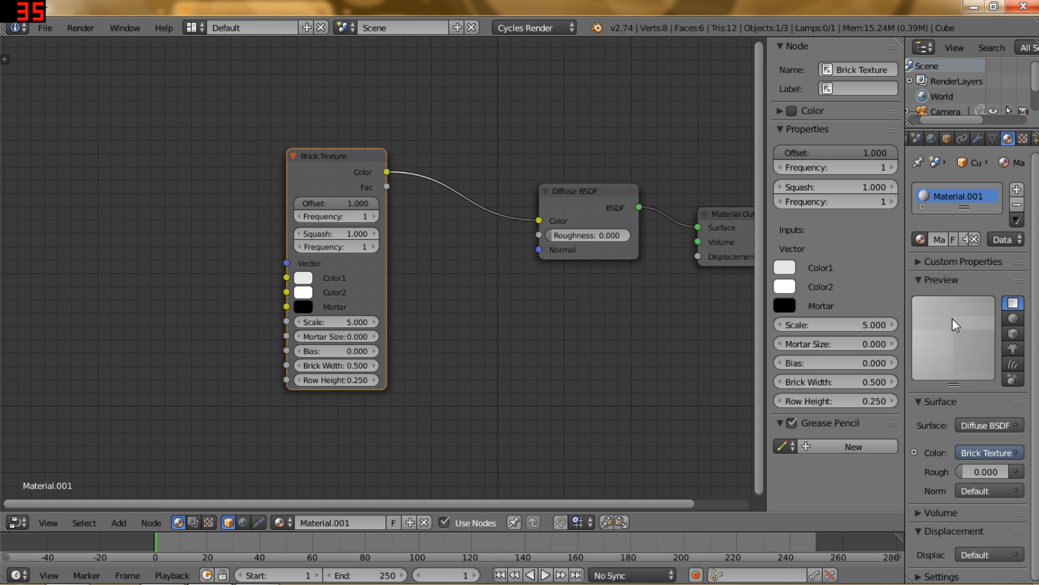
click(325, 338)
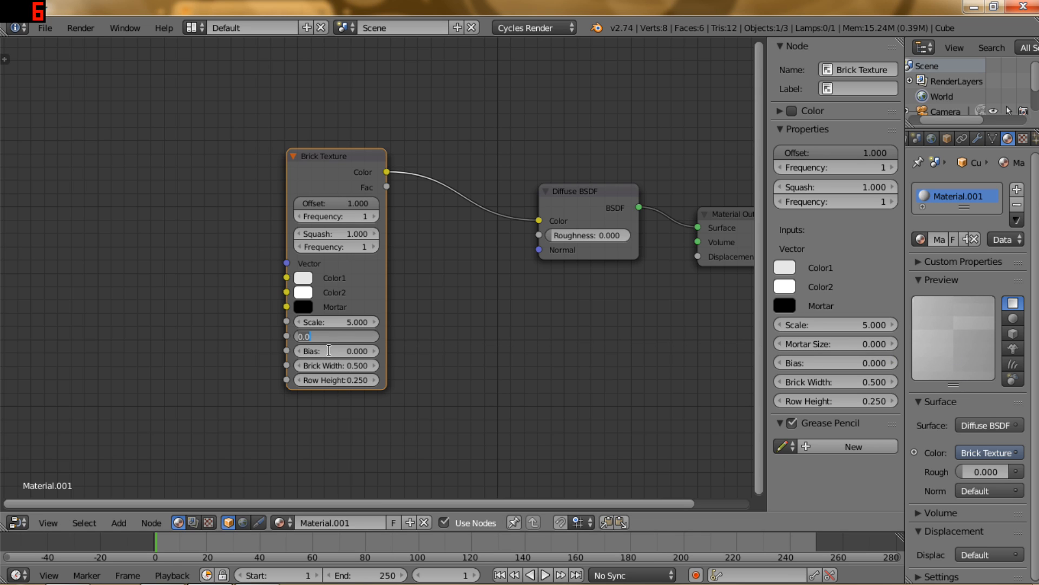
text(0.1)
key(Return)
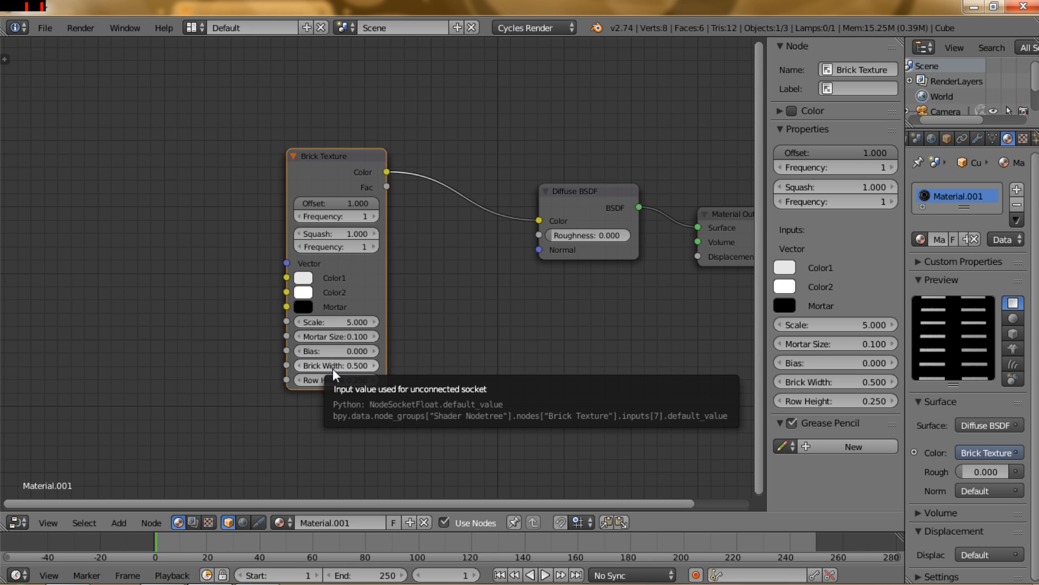
- Increase the Brick Texture's Brick Width gradually to 0.9, and finish by setting it to 1
click(375, 367)
click(375, 366)
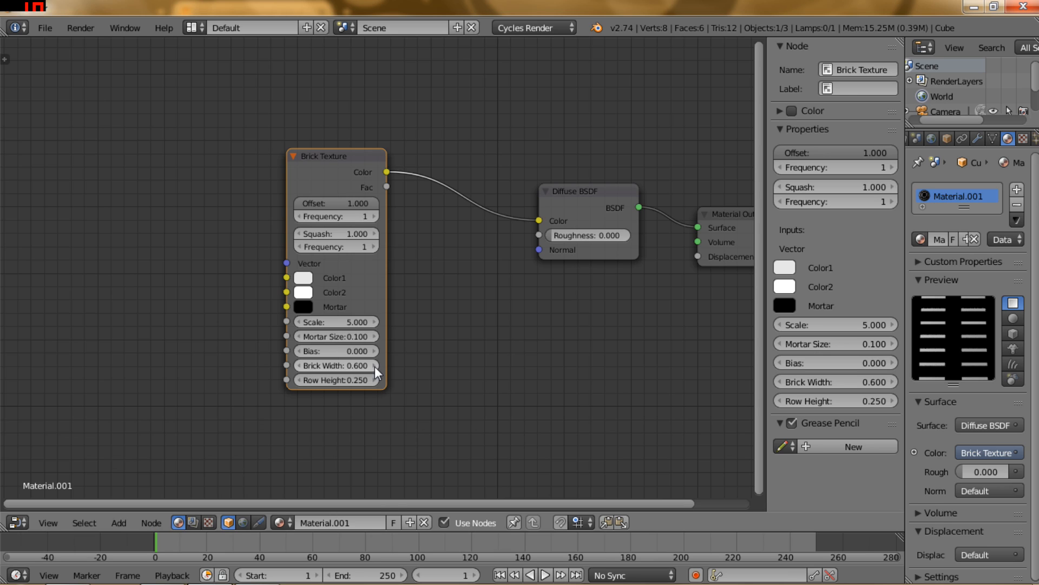
click(375, 366)
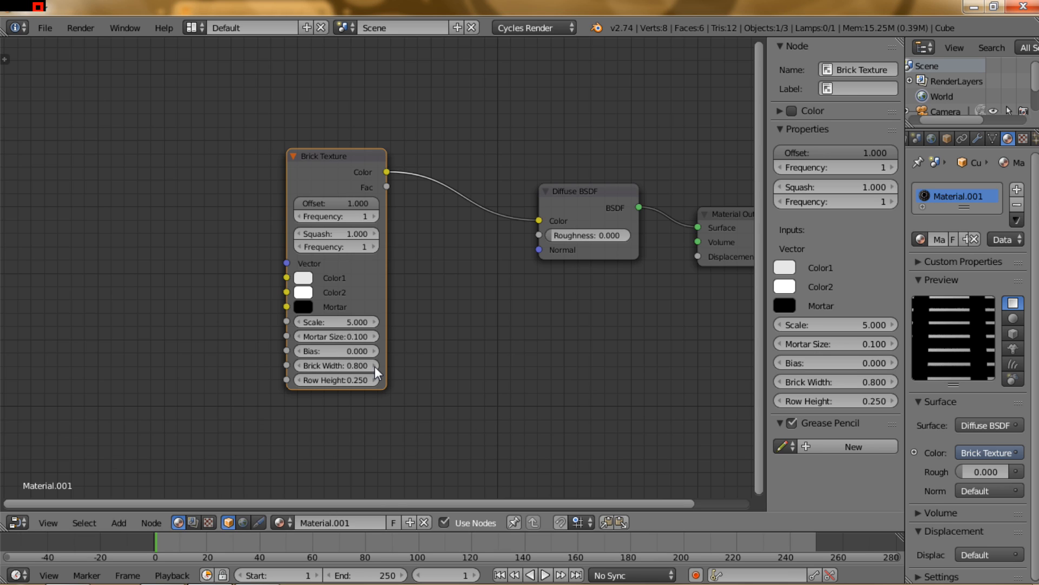
click(375, 366)
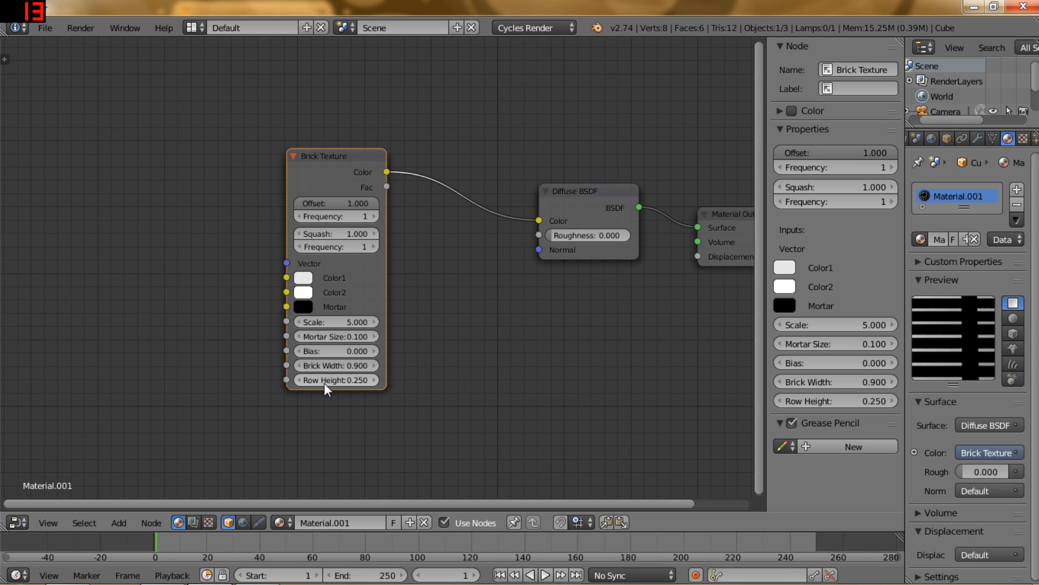
click(339, 365)
text(1)
key(Return)
- Set the Brick Texture node's Row Height to 1
click(341, 381)
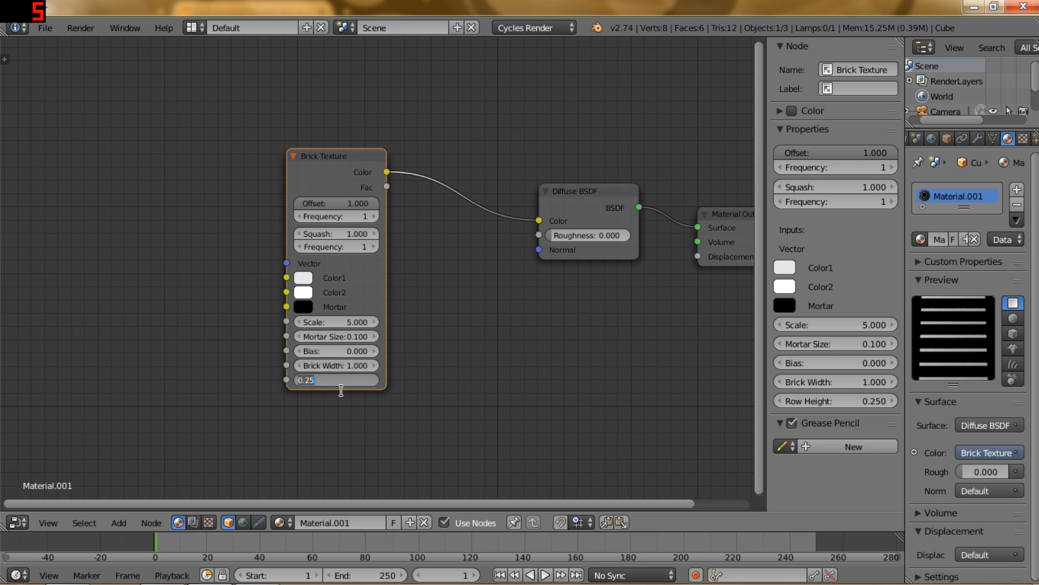
text(1)
key(Return)
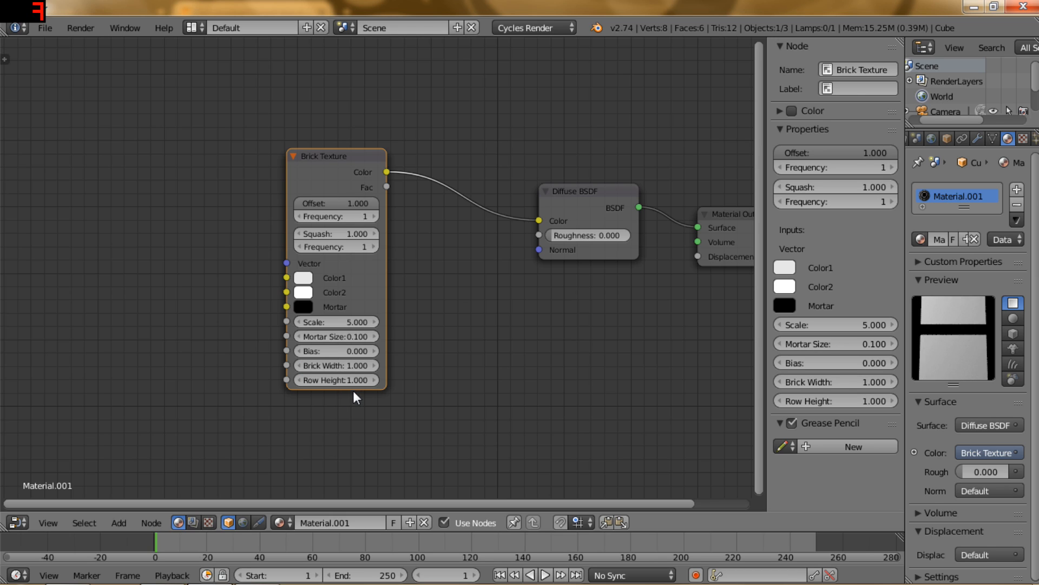
- Delete the Diffuse BSDF node from between the Brick Texture and Material Output nodes
scroll(947, 352, down, 1)
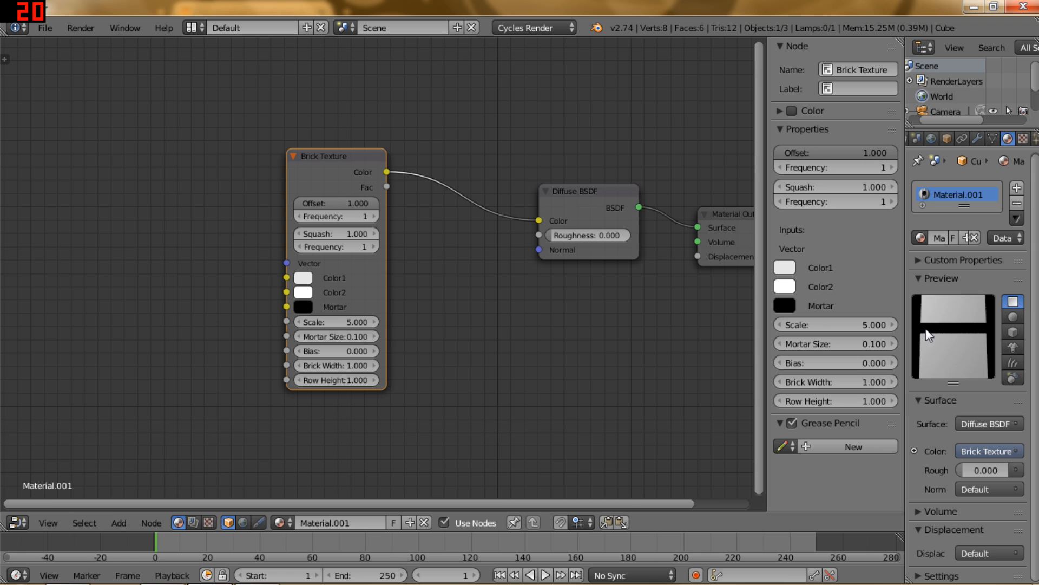
middle_drag(516, 321, 486, 317)
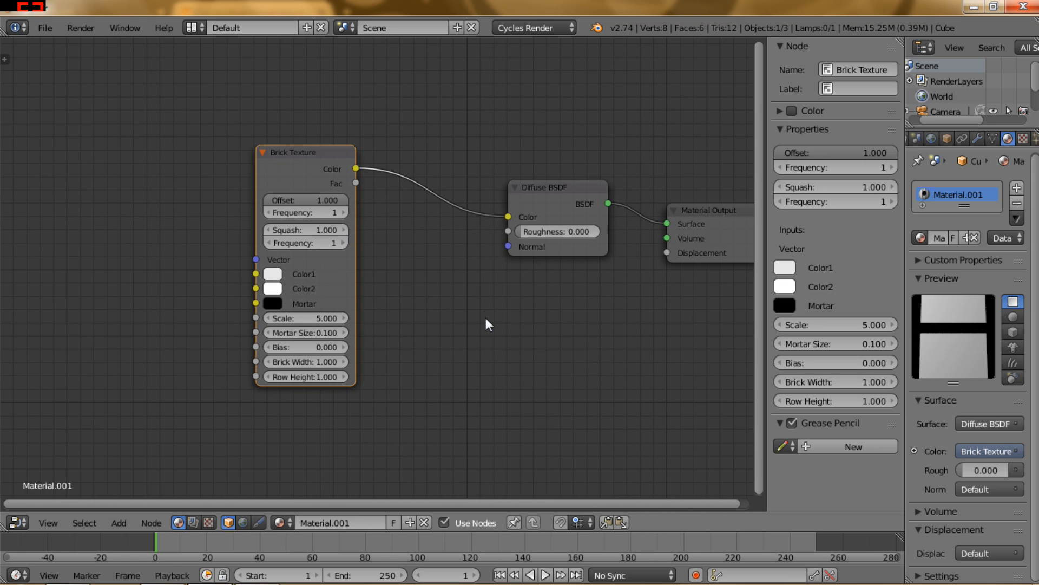
scroll(455, 250, down, 2)
middle_drag(459, 262, 444, 271)
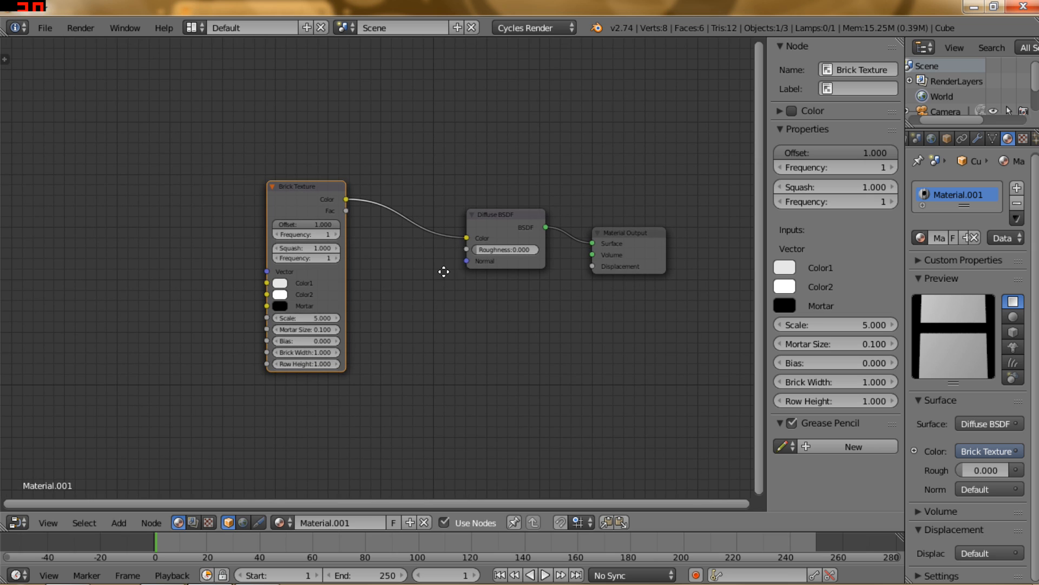
click(486, 211)
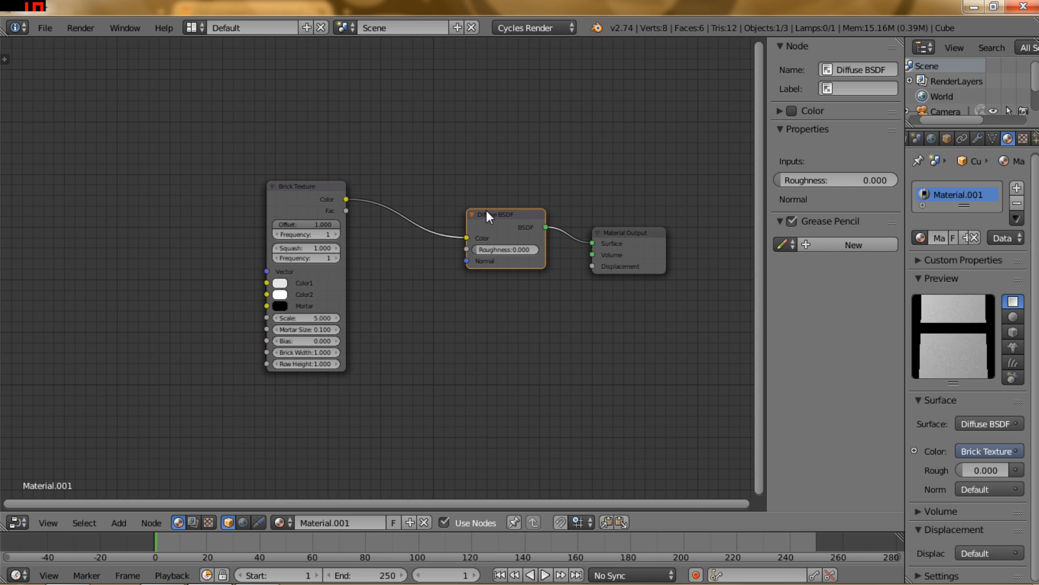
key(x)
- Move the Brick Texture node farther away from the Material Output node to make room between them
middle_drag(342, 191, 431, 169)
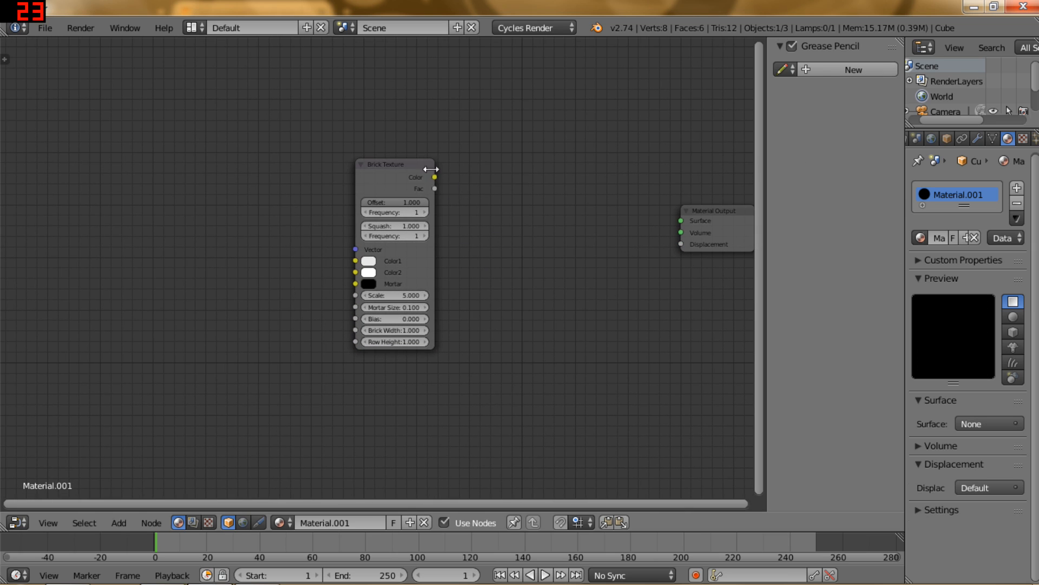
drag(410, 163, 271, 205)
middle_drag(360, 232, 332, 241)
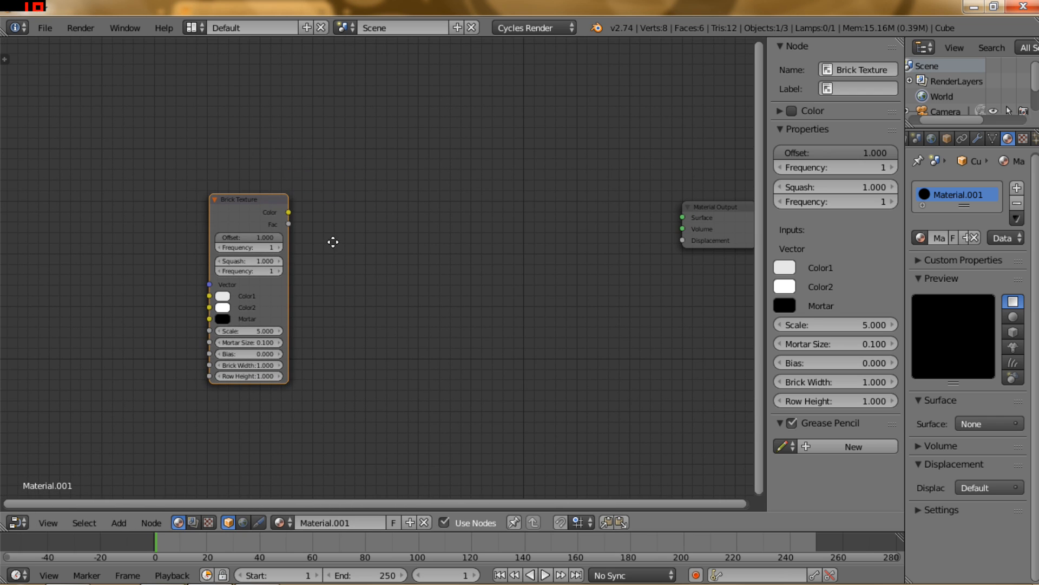
- Add an Invert color node beside the Brick Texture node and connect the Brick Texture's Fac output to its Color input
click(121, 520)
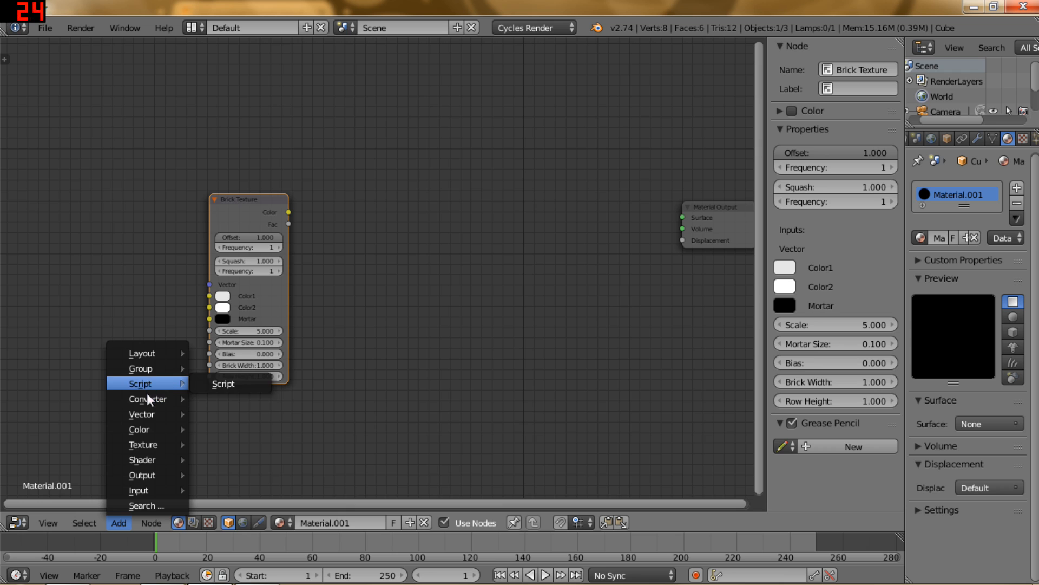
mouse_move(143, 428)
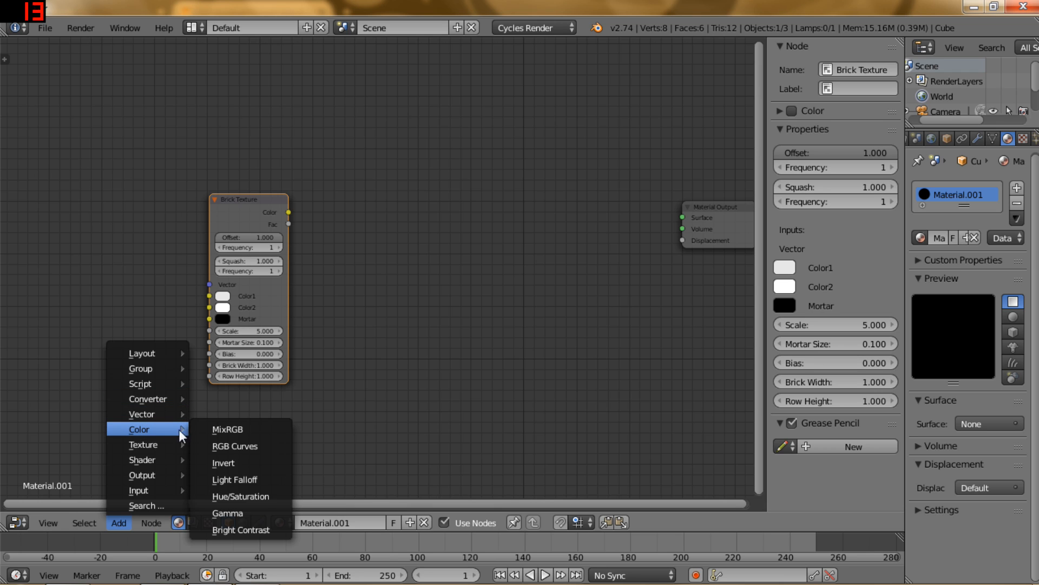
click(230, 463)
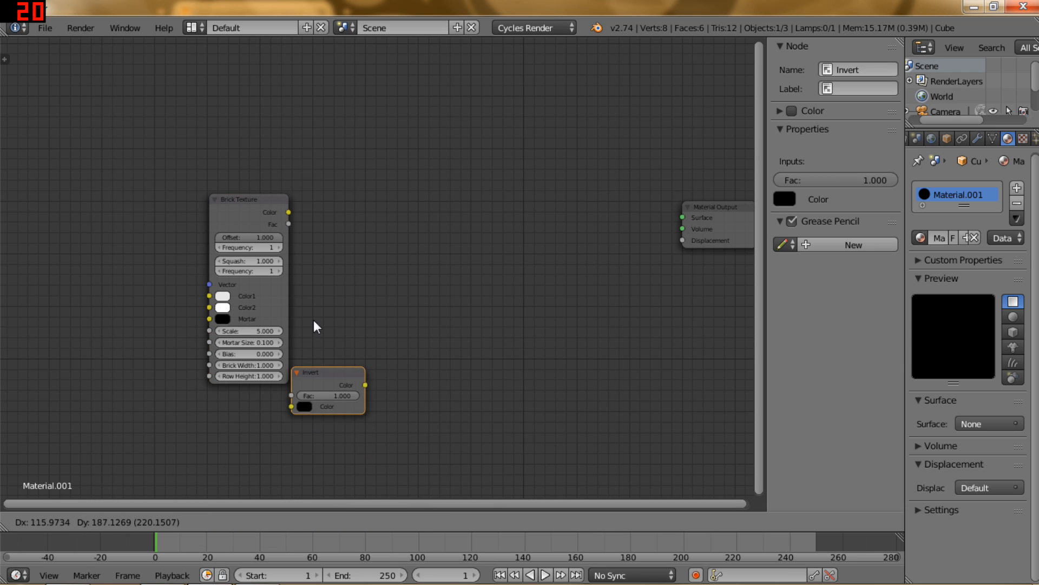
click(322, 240)
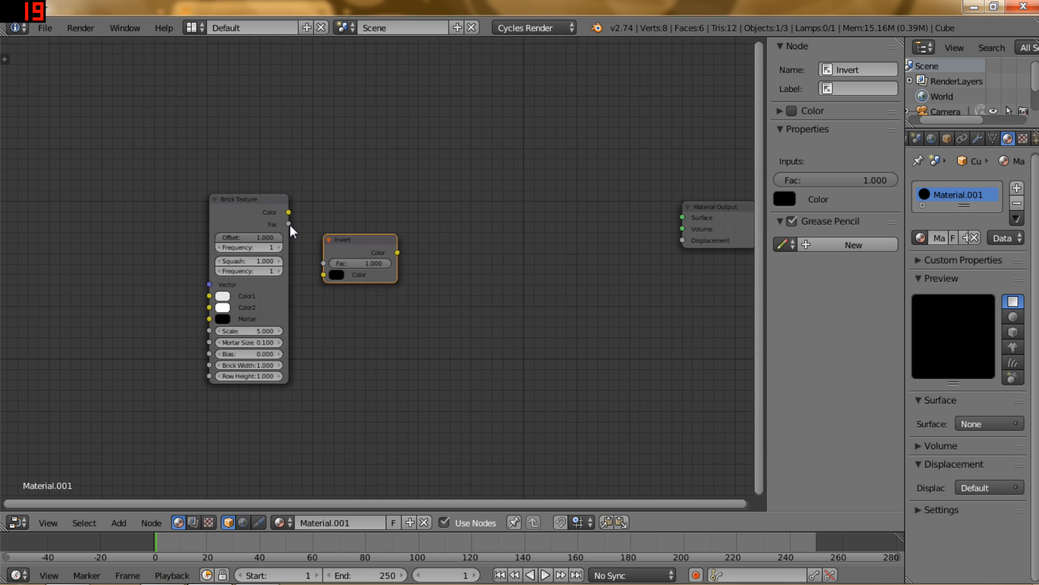
drag(291, 225, 320, 275)
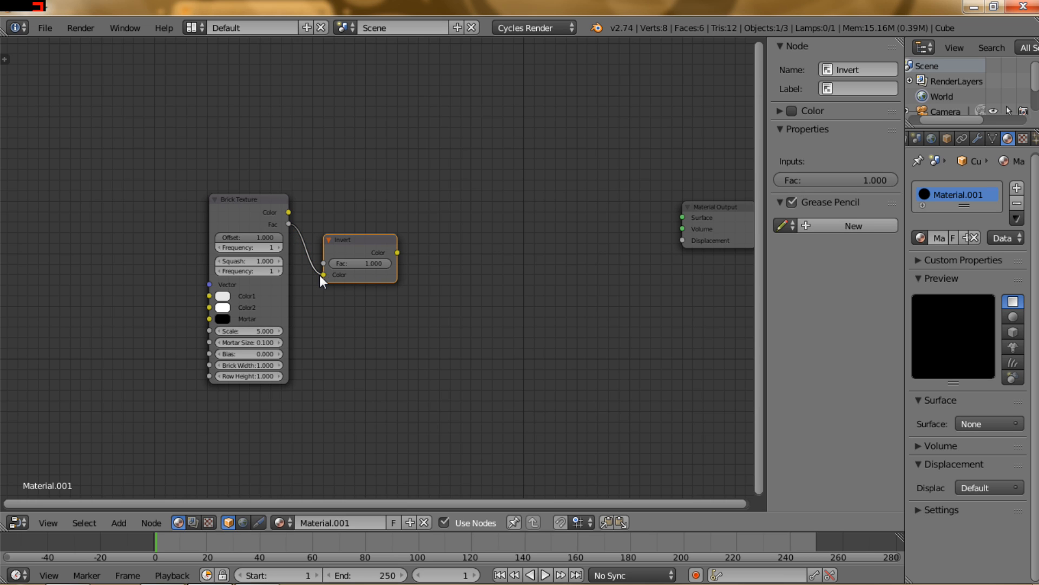
drag(350, 240, 352, 248)
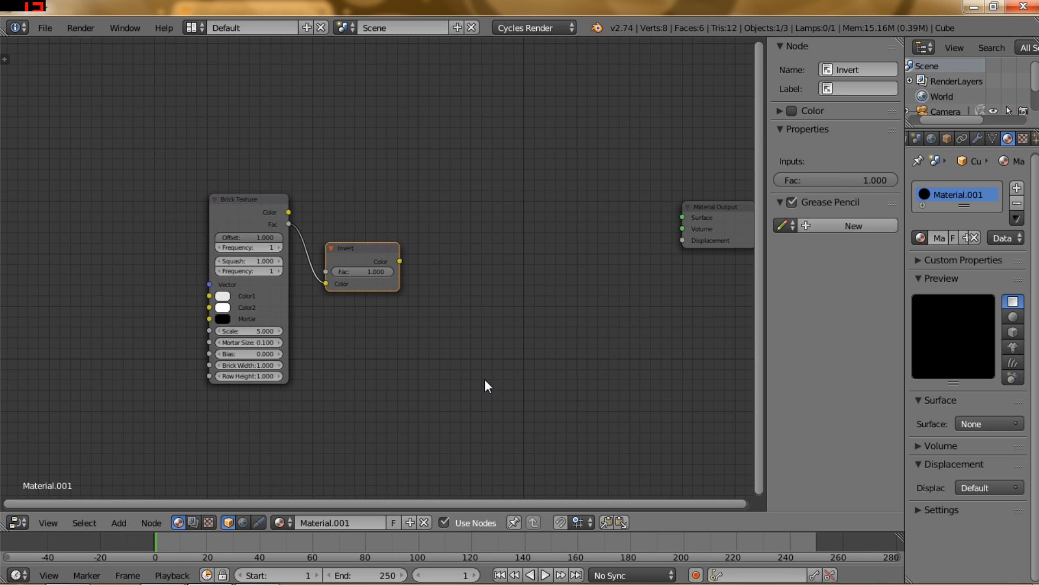
- Add a Bump vector node after the Invert node and connect the Invert's Color output to the Bump's Height input
middle_drag(467, 373, 323, 318)
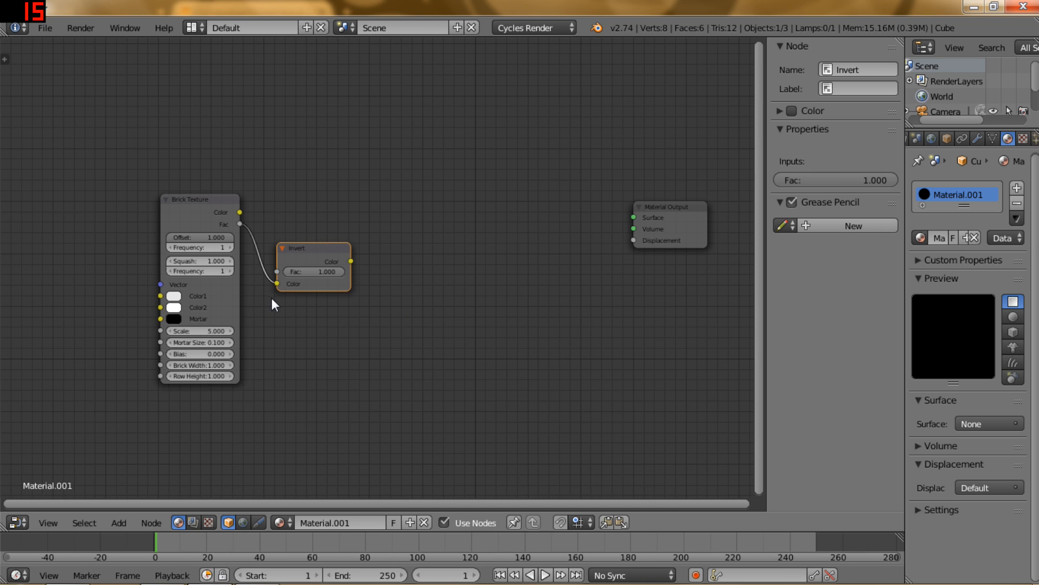
middle_drag(272, 297, 291, 296)
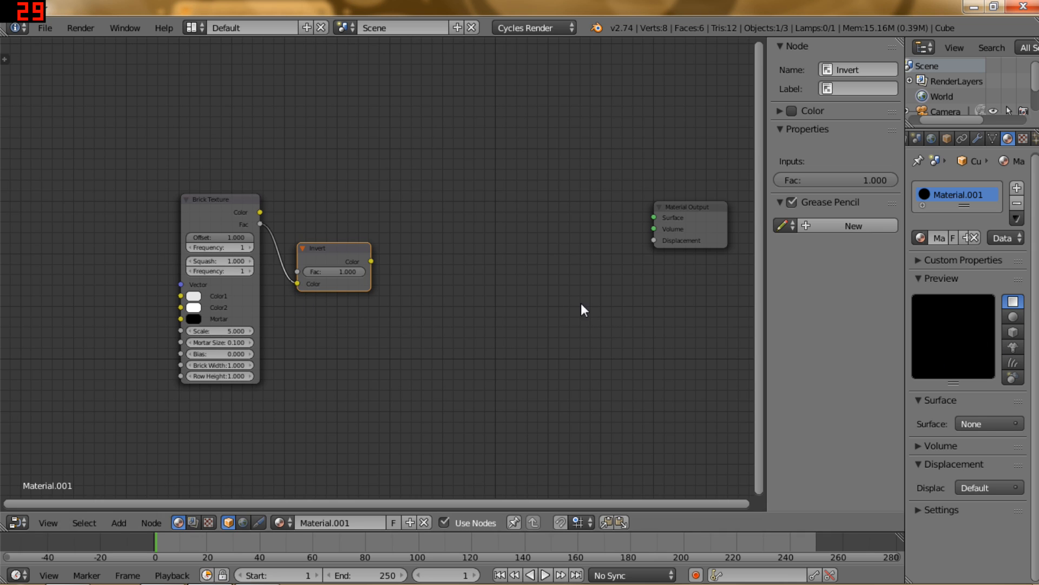
middle_drag(472, 249, 458, 259)
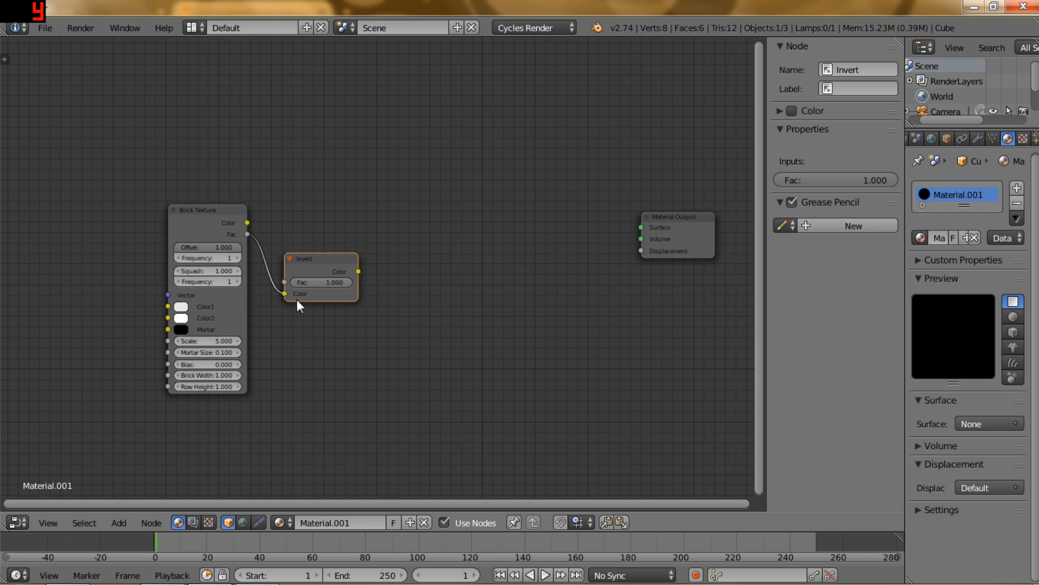
click(118, 521)
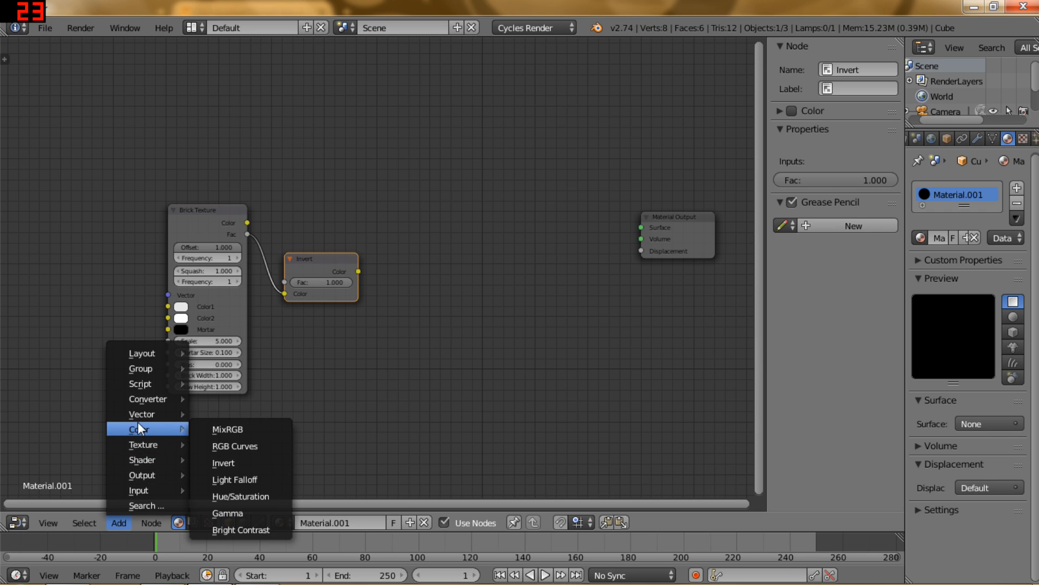
mouse_move(145, 414)
click(210, 425)
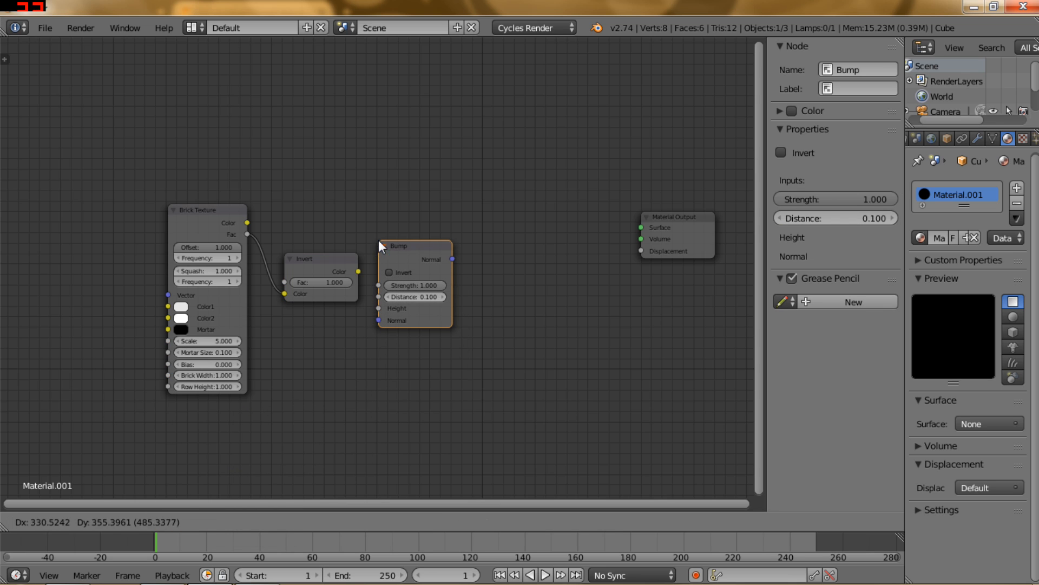
click(380, 241)
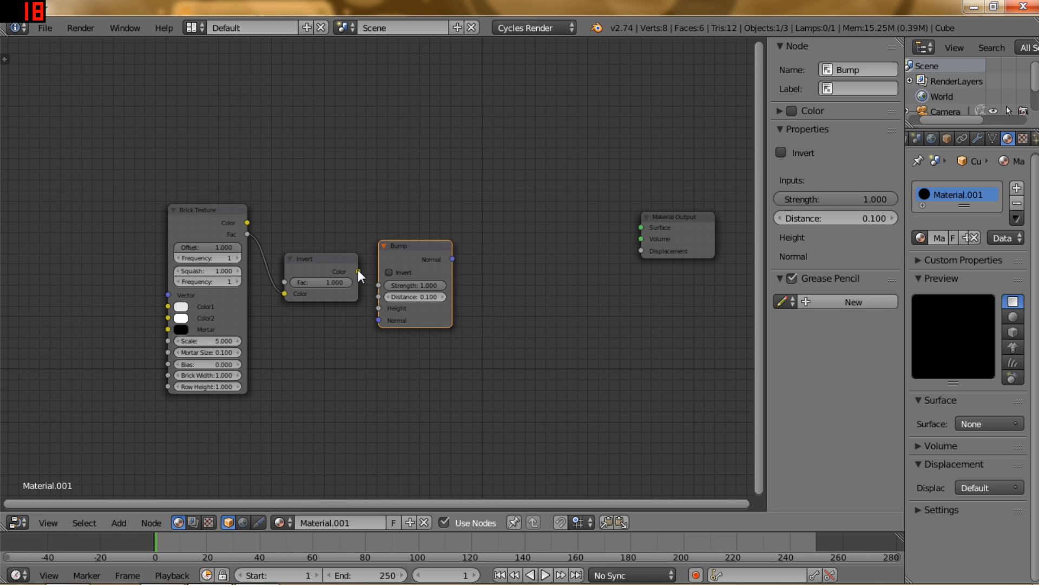
drag(358, 271, 379, 307)
drag(407, 248, 418, 237)
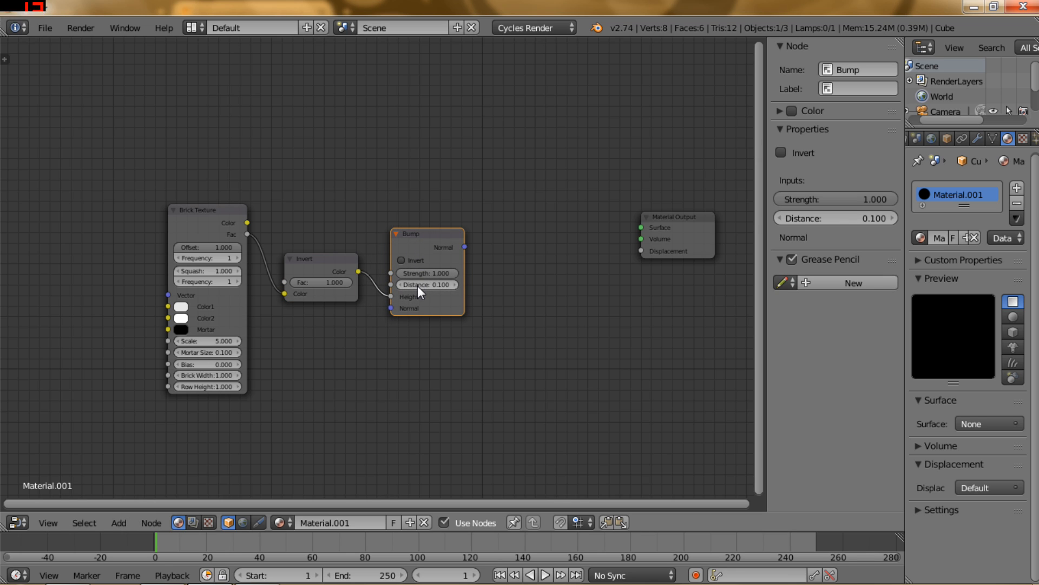
middle_drag(561, 297, 571, 324)
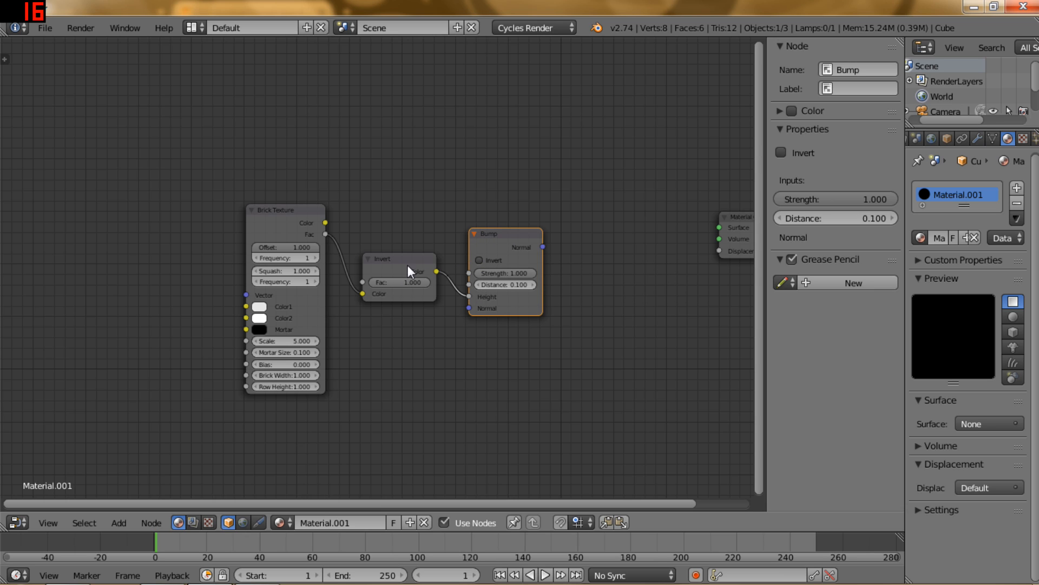
shift+click(425, 261)
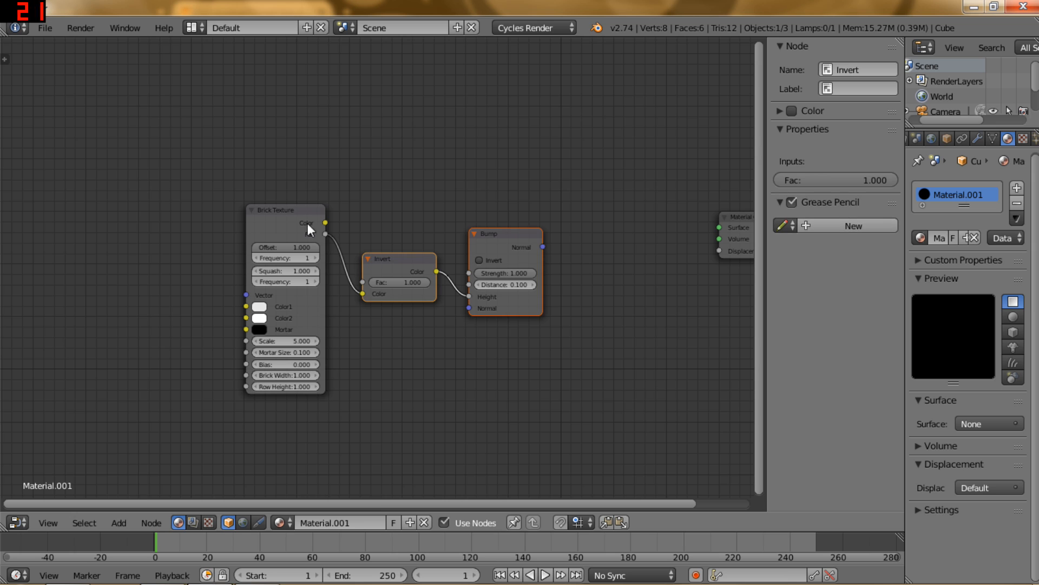
shift+click(289, 212)
middle_drag(652, 268, 585, 287)
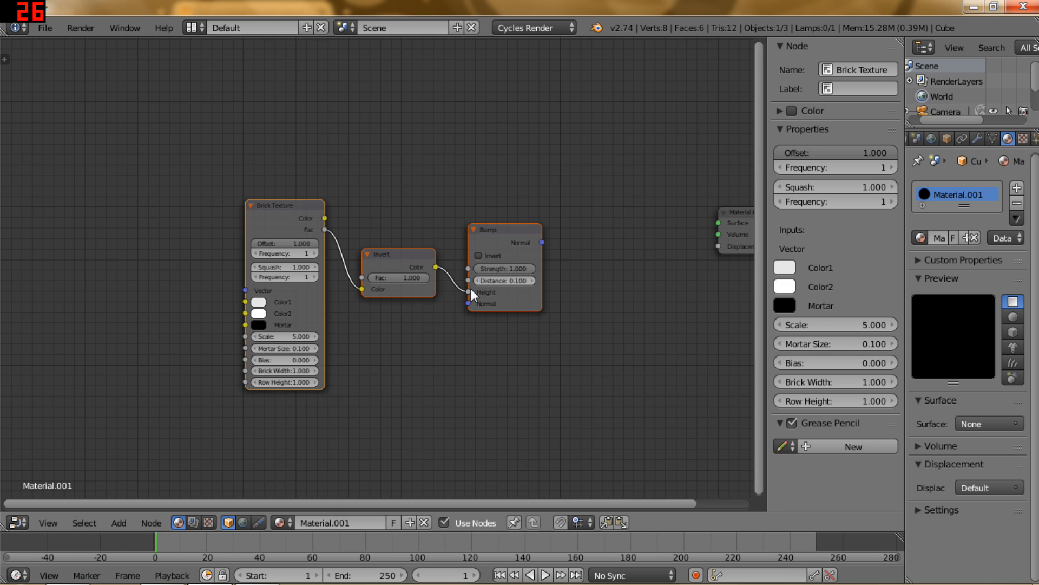
key(a)
click(269, 206)
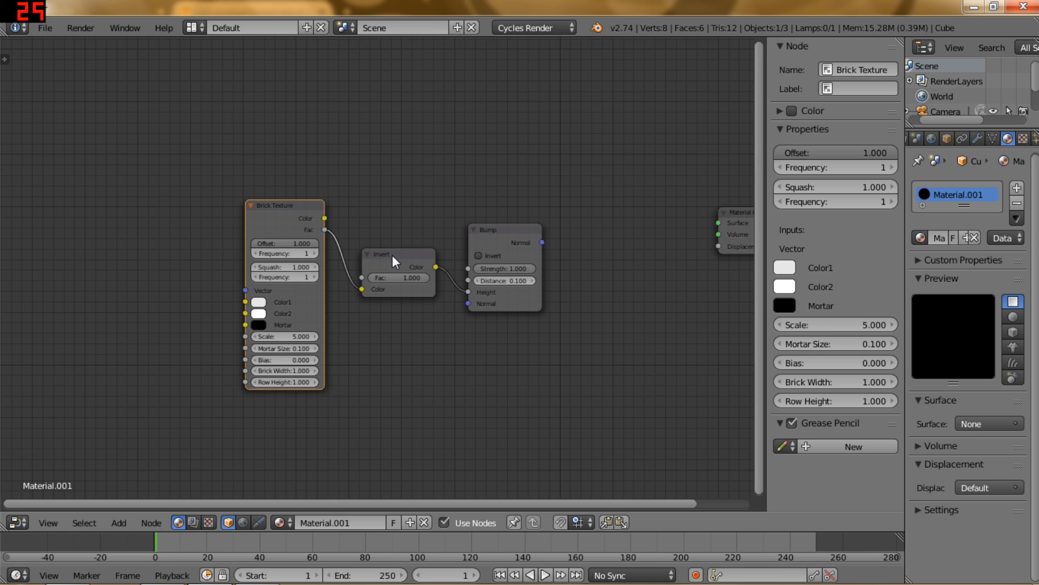
key(a)
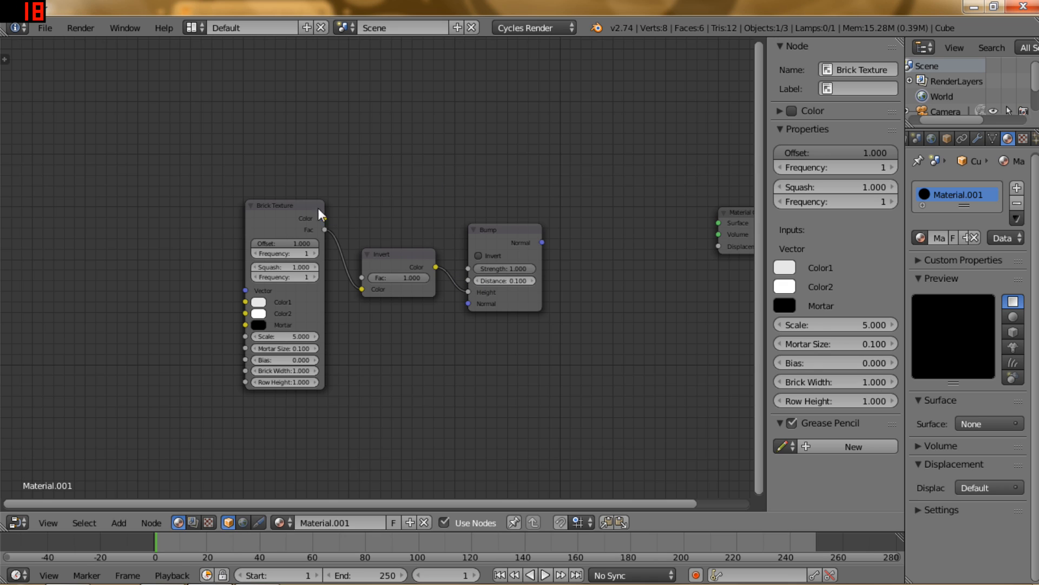
click(293, 210)
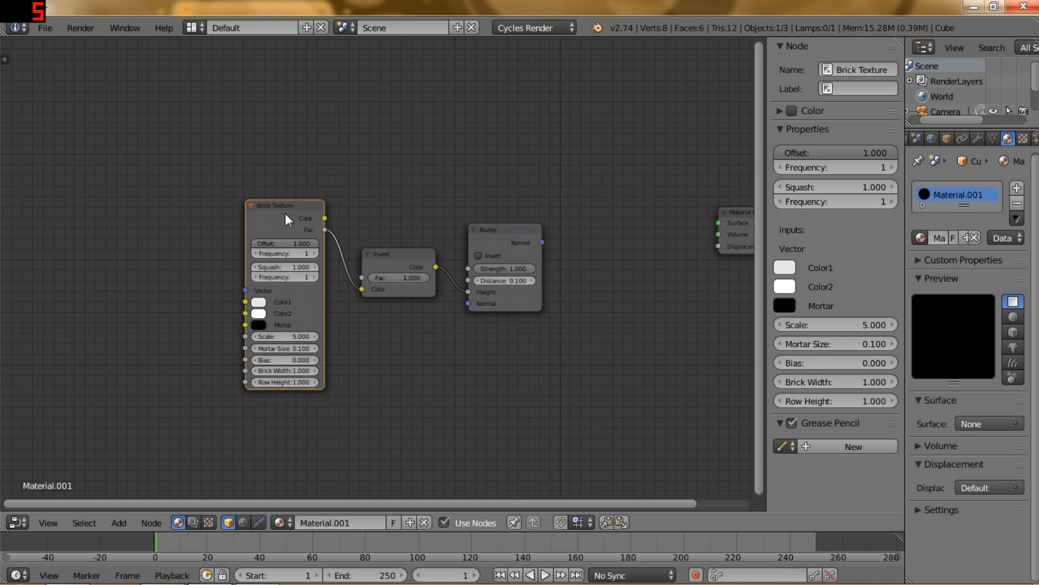
shift+click(414, 261)
shift+click(499, 237)
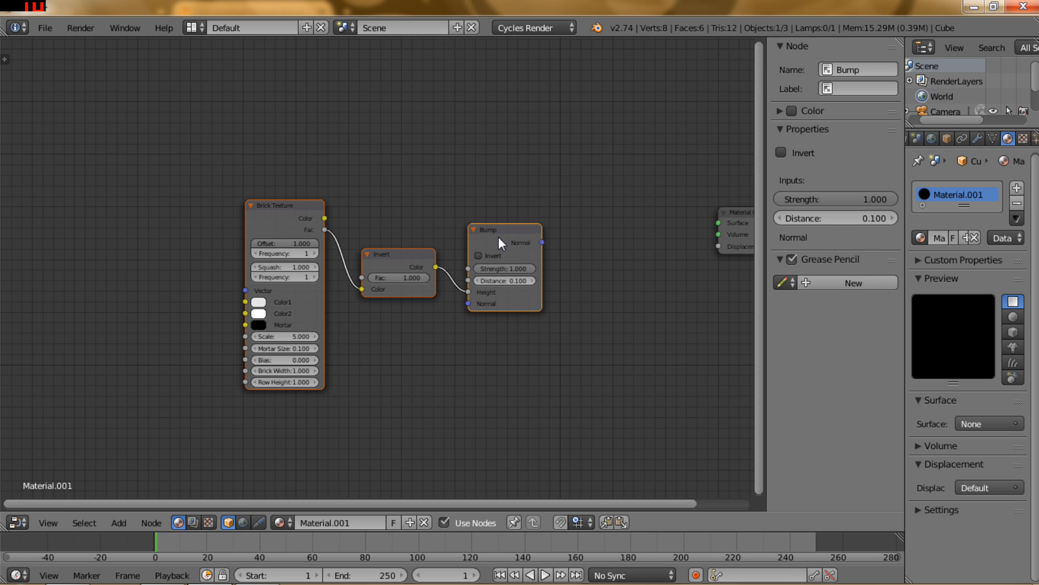
click(443, 231)
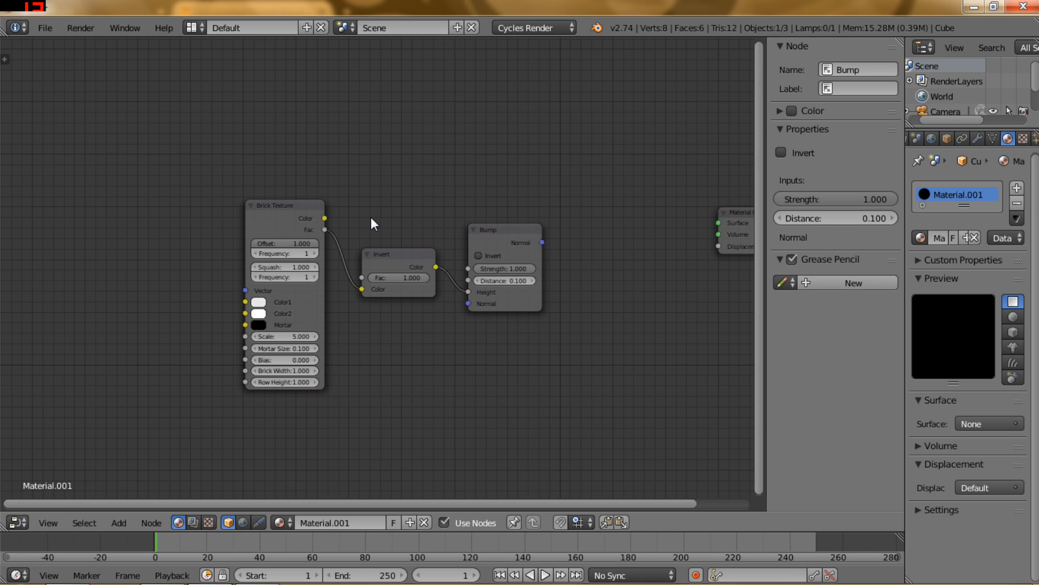
- Select the Brick Texture, Bump and Invert nodes together and make them into a node group
click(285, 212)
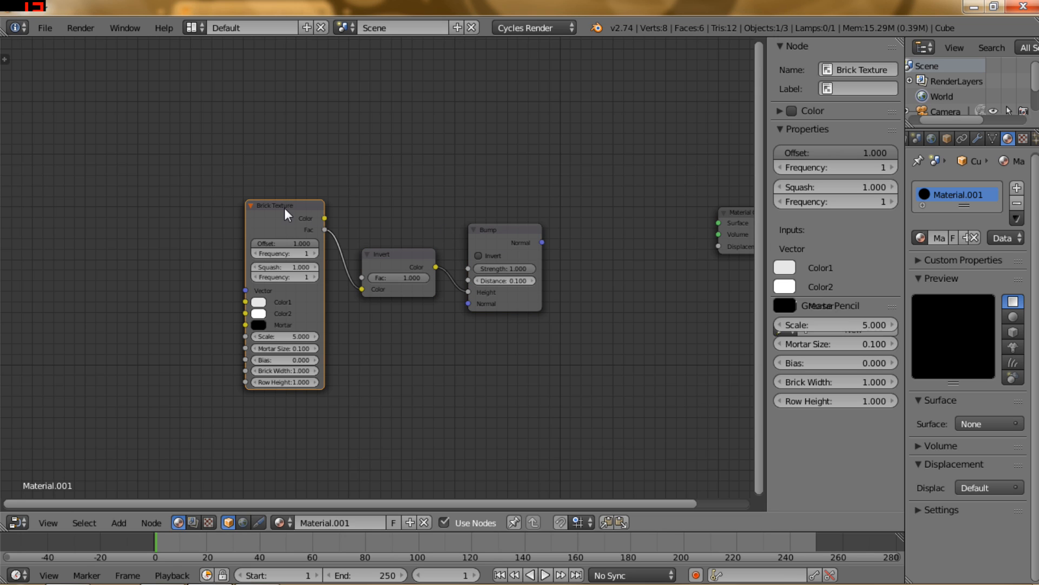
shift+click(508, 230)
shift+click(394, 260)
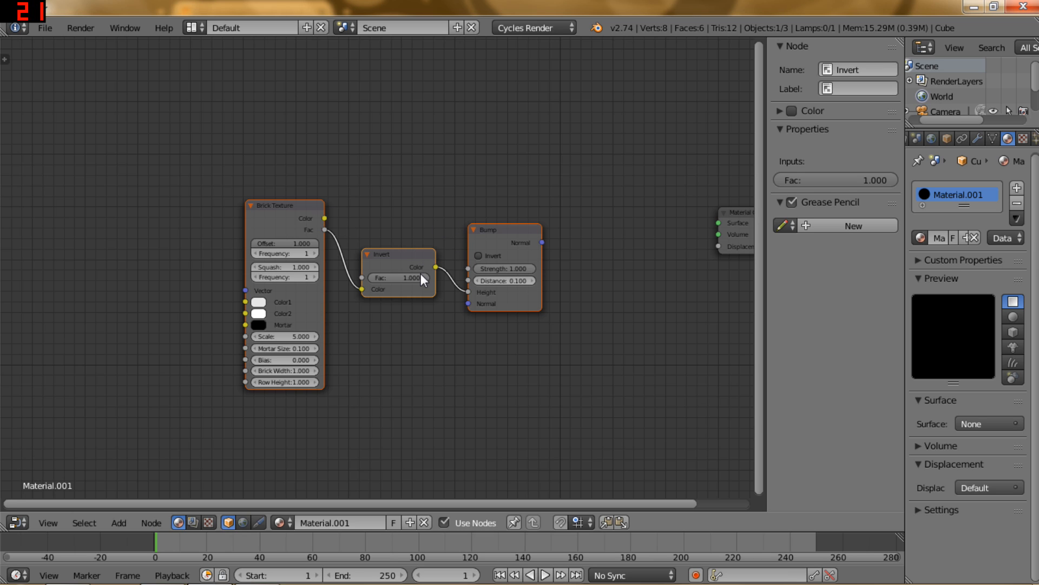
click(154, 521)
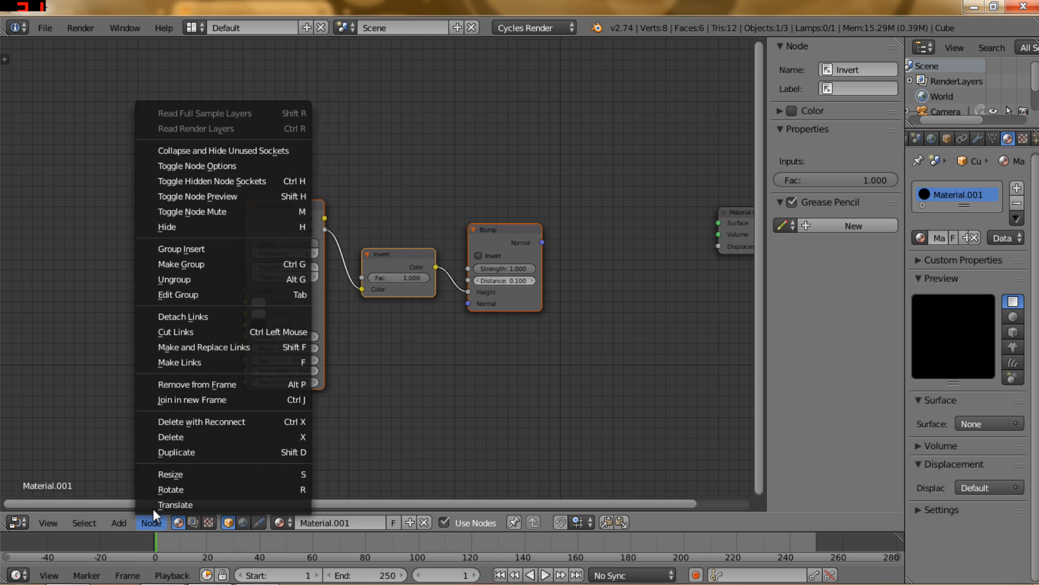
click(204, 268)
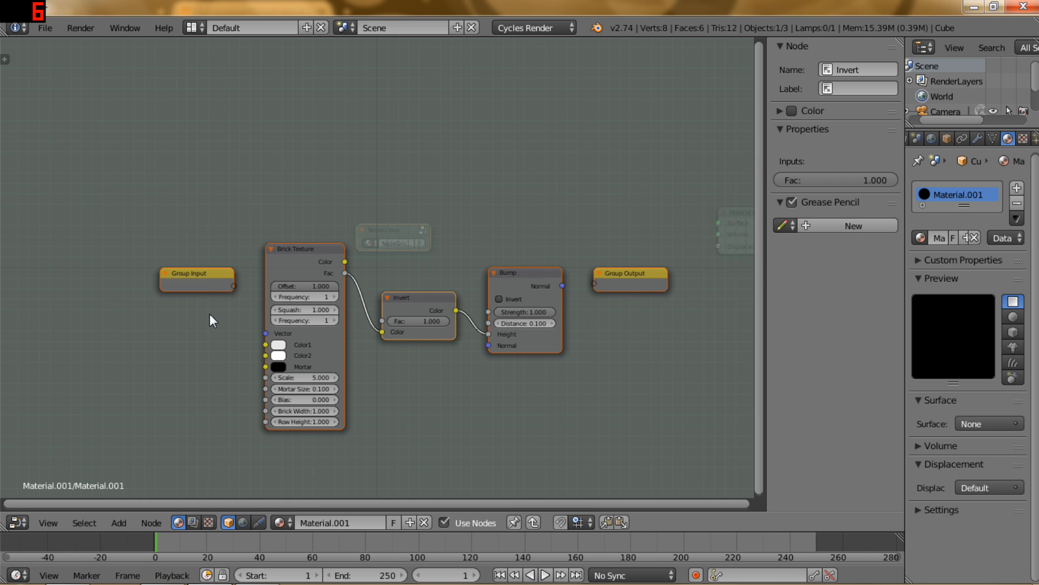
- Inside the group, move the Group Input node away from the Brick Texture node and shift the Brick Texture away from the Invert node
middle_drag(224, 363, 219, 316)
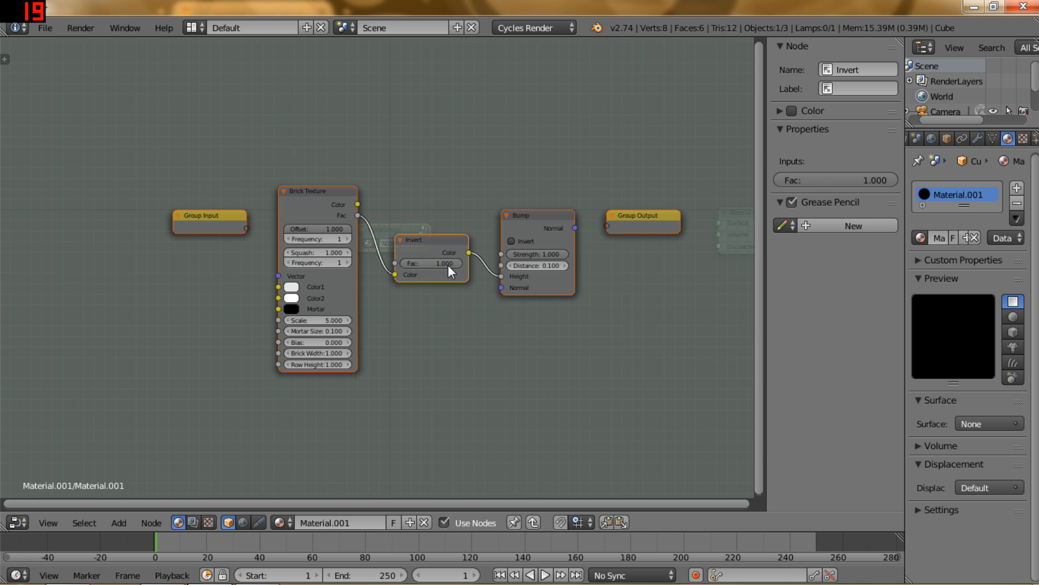
drag(222, 213, 159, 218)
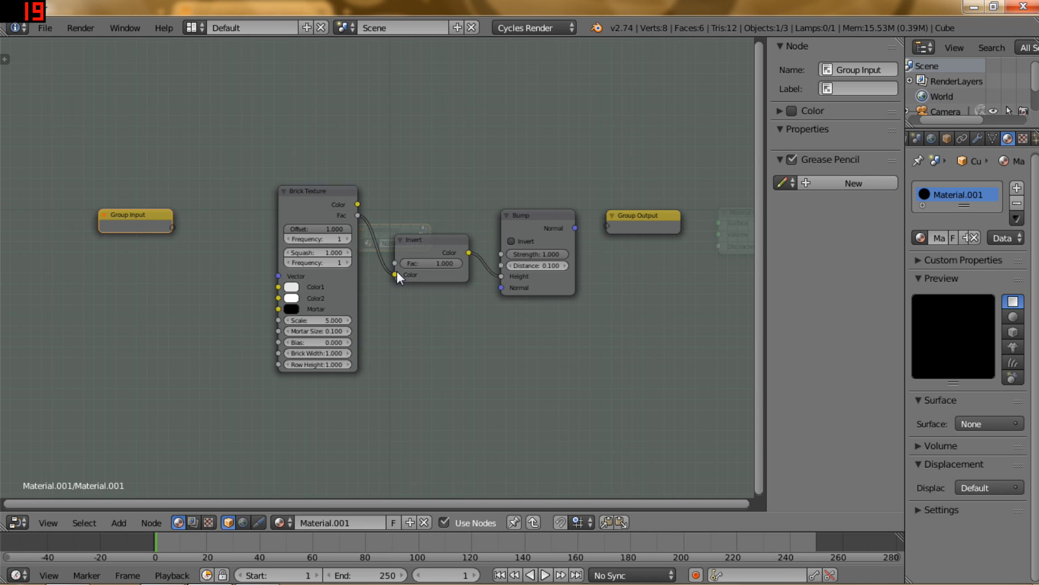
middle_drag(200, 281, 243, 273)
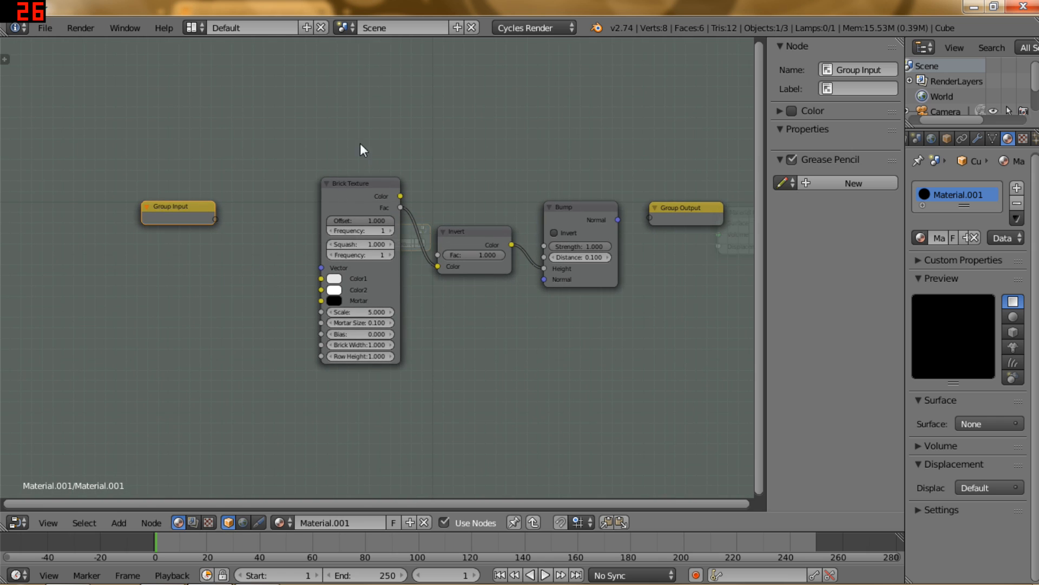
mouse_move(356, 187)
mouse_down()
mouse_move(332, 180)
mouse_move(334, 199)
mouse_move(341, 176)
mouse_up()
click(187, 206)
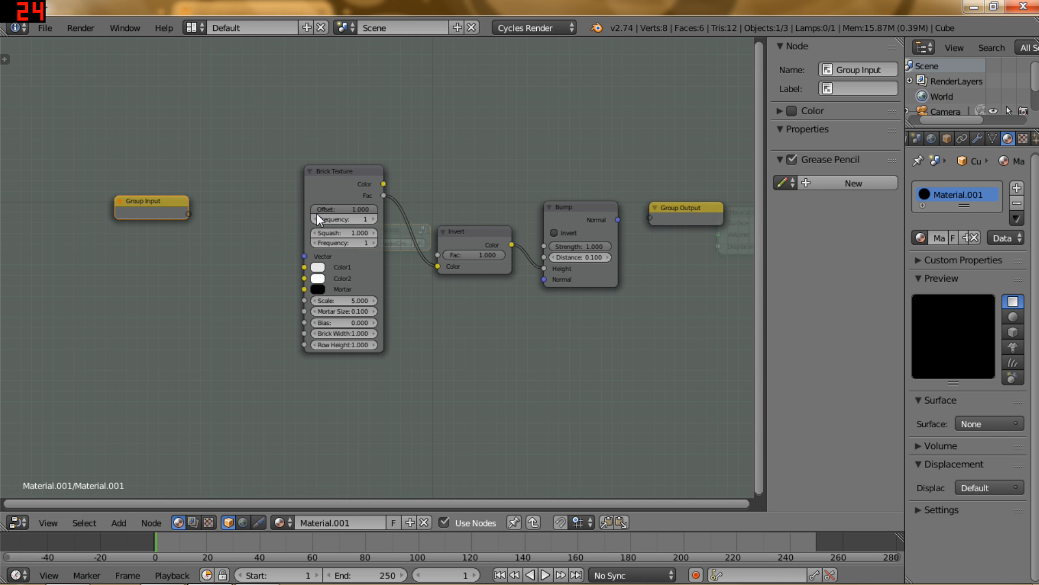
- Move the Group Input node further from the Brick Texture and the Group Output node well away from the Bump node
drag(160, 202, 115, 193)
middle_drag(210, 236, 214, 229)
middle_drag(369, 255, 245, 273)
scroll(554, 244, down, 3)
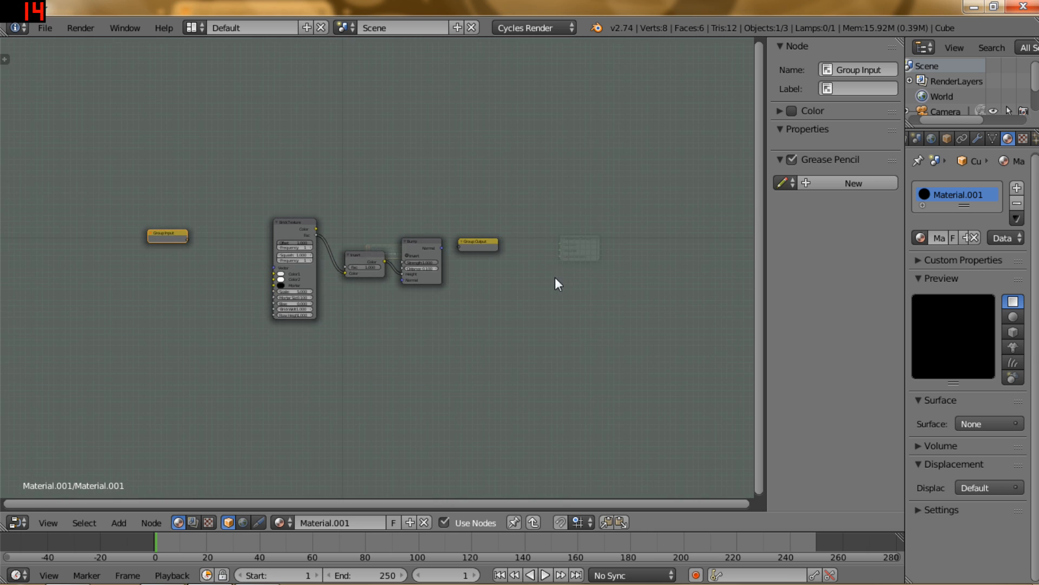
middle_drag(499, 281, 438, 295)
drag(429, 251, 720, 255)
scroll(407, 332, up, 3)
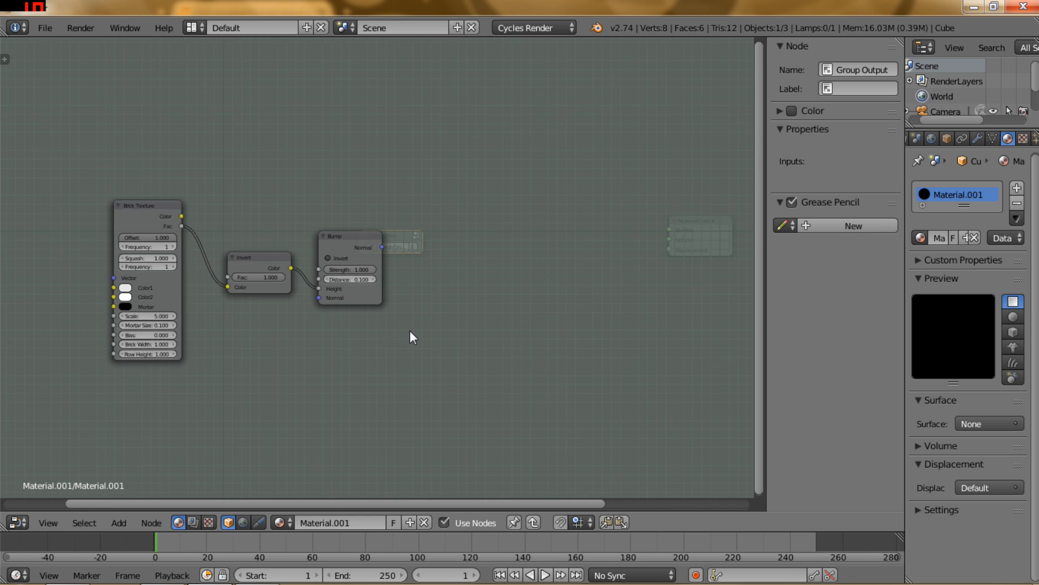
- Duplicate the Brick Texture node and place the copy beyond the Bump node, slightly lower than it
middle_drag(415, 340, 349, 306)
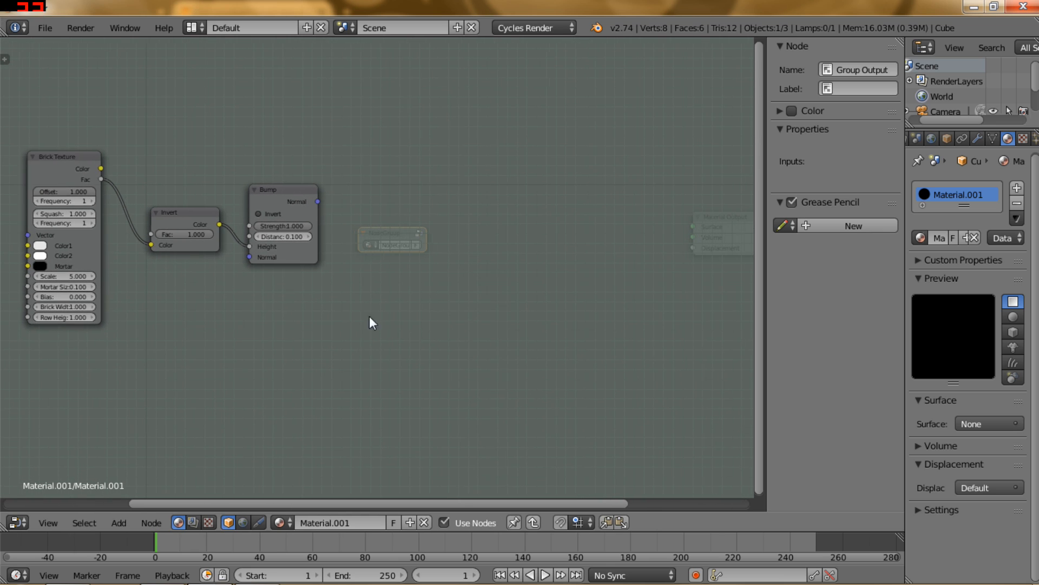
click(73, 157)
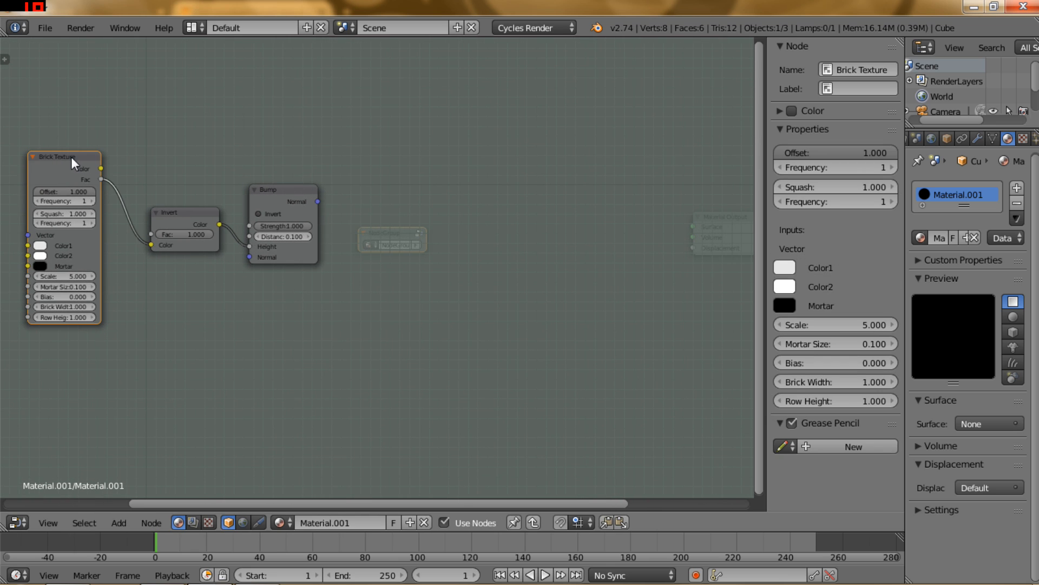
key(shift+d)
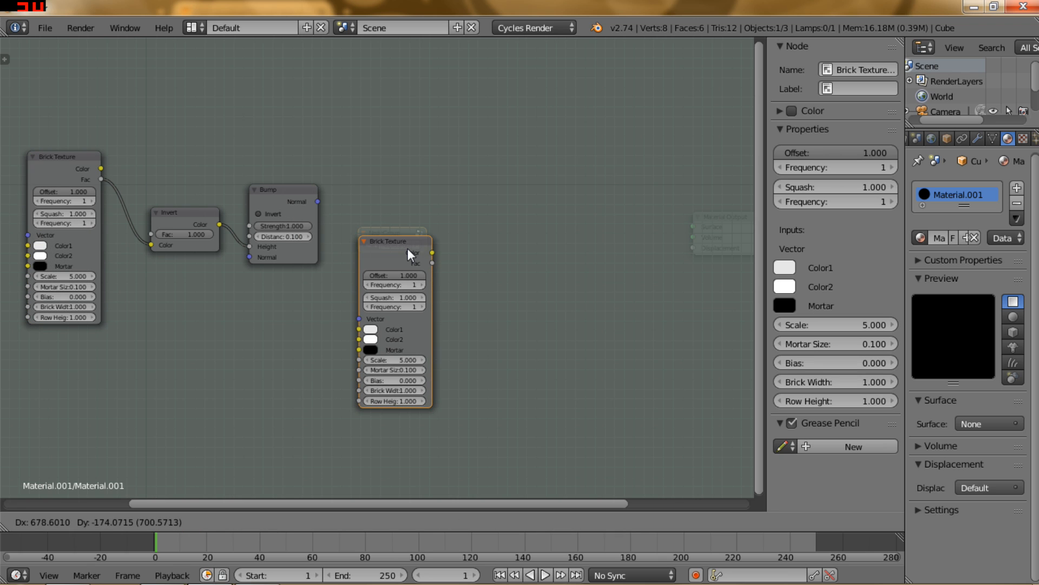
click(426, 257)
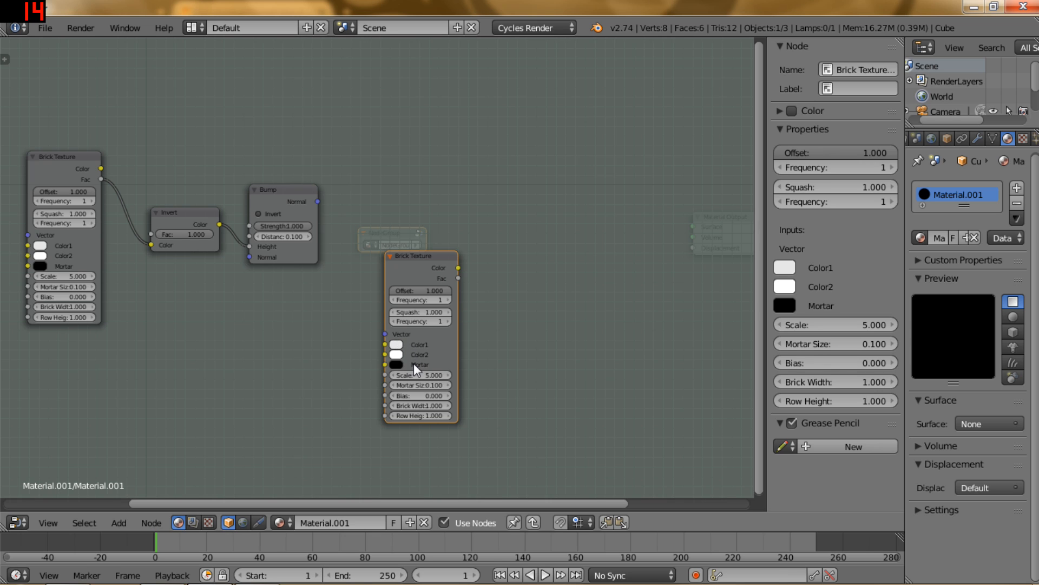
- Change the duplicated Brick Texture's Mortar color to a light grey with RGB values of about 0.506
click(399, 366)
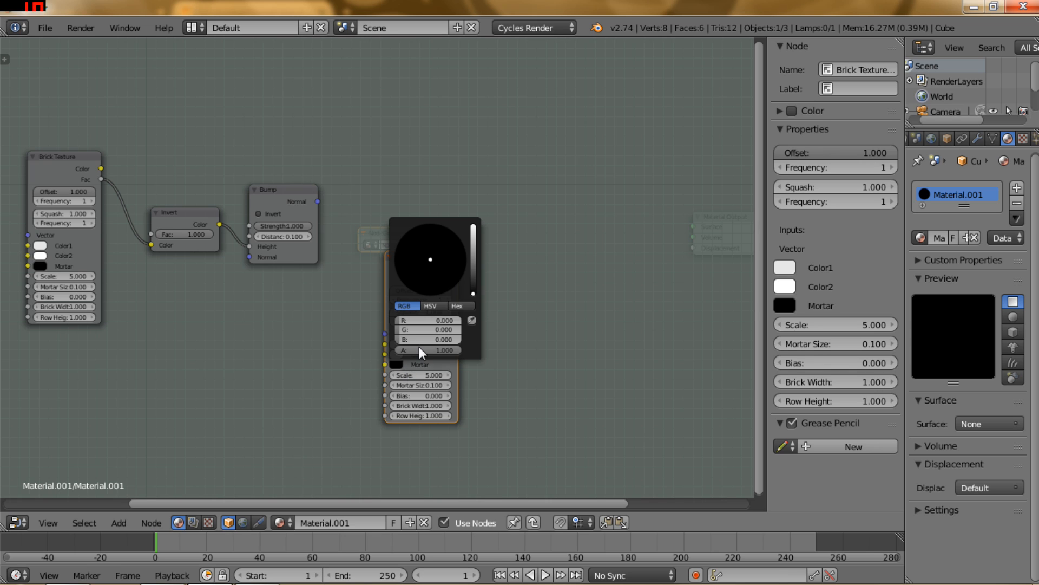
click(473, 292)
drag(473, 293, 473, 243)
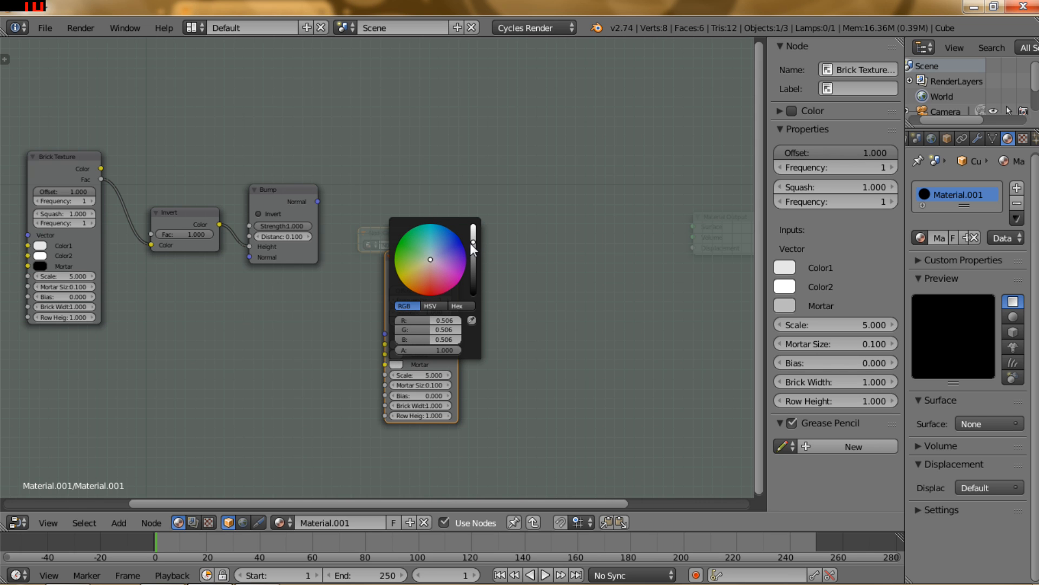
- Set the duplicated Brick Texture's Bias to 0.4
middle_drag(449, 389, 438, 341)
scroll(440, 355, up, 2)
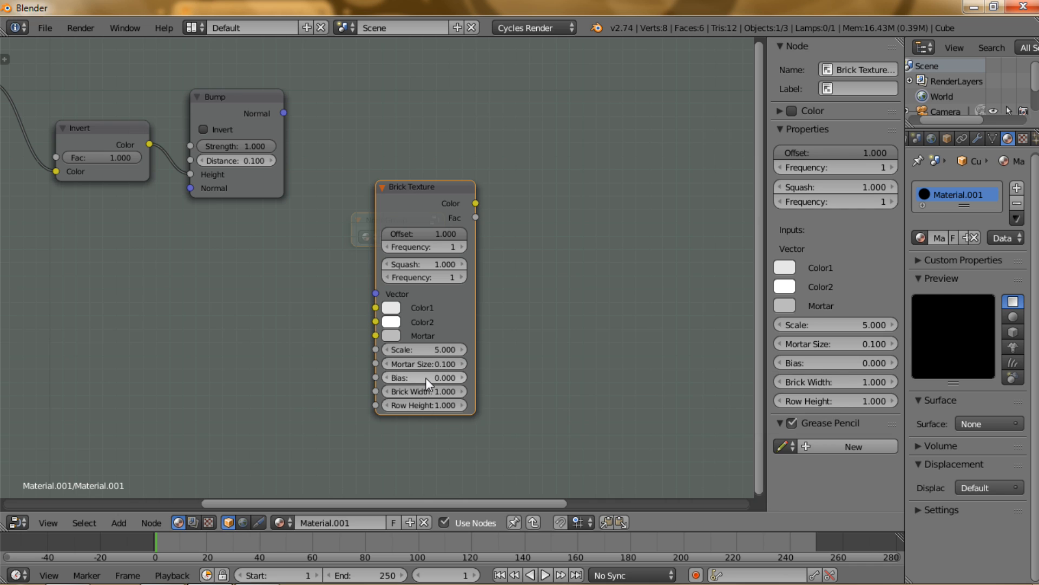
click(434, 377)
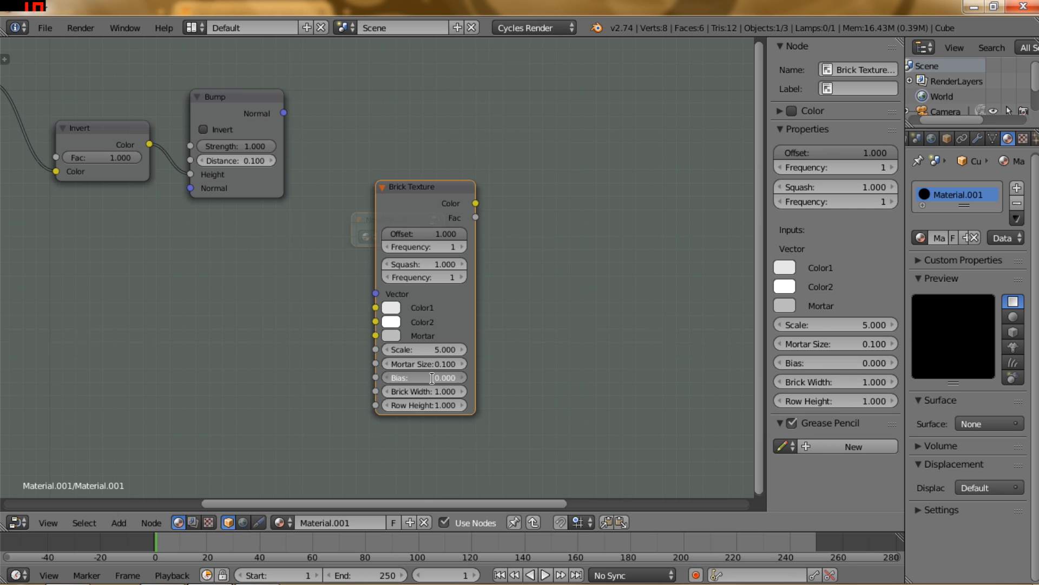
text(.4)
key(Return)
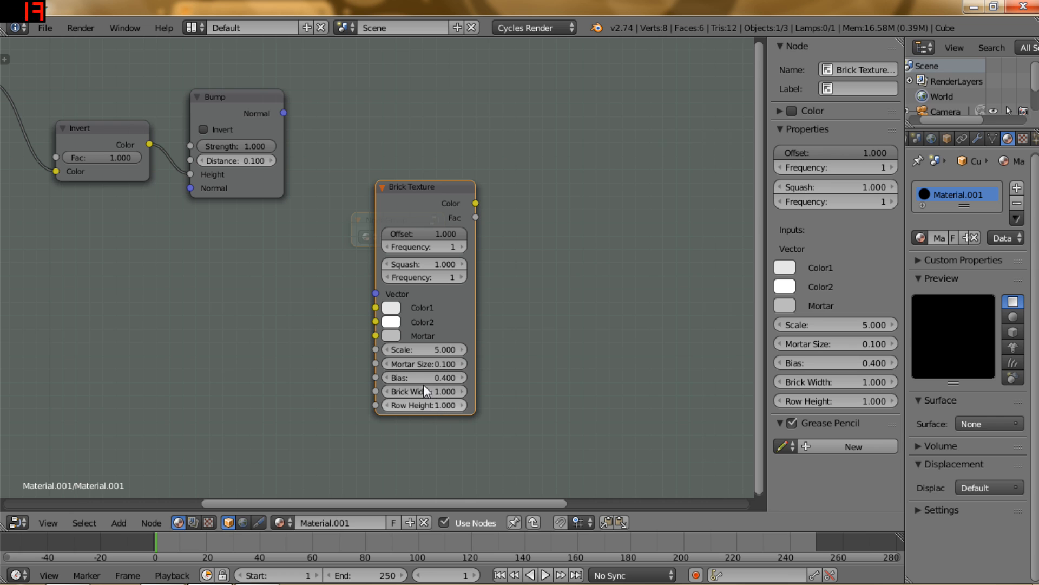
- Add a Glossy BSDF shader node beyond the duplicated Brick Texture, near its lower end
scroll(382, 202, down, 2)
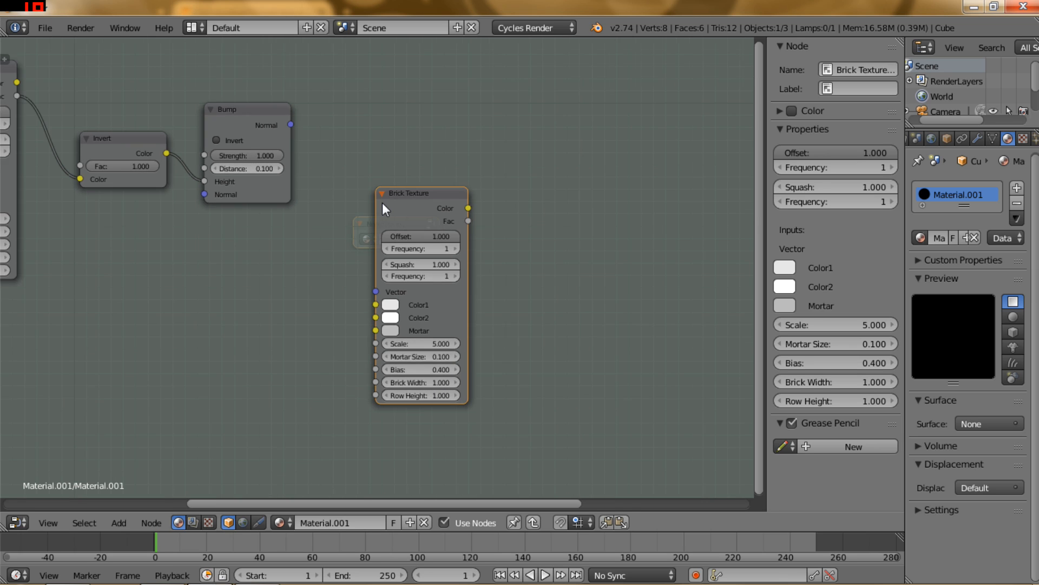
middle_drag(426, 137, 421, 148)
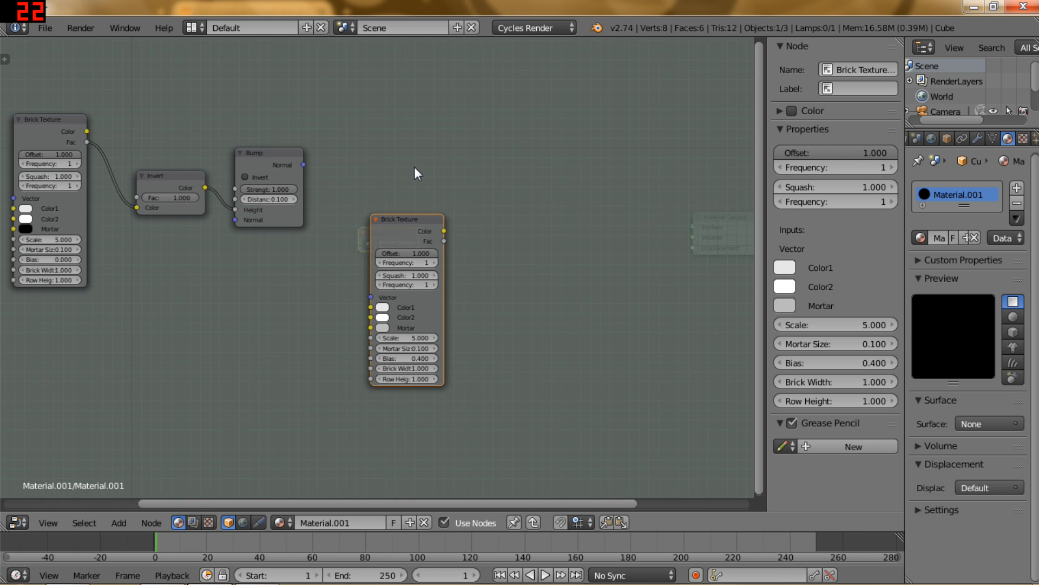
middle_drag(424, 195, 396, 201)
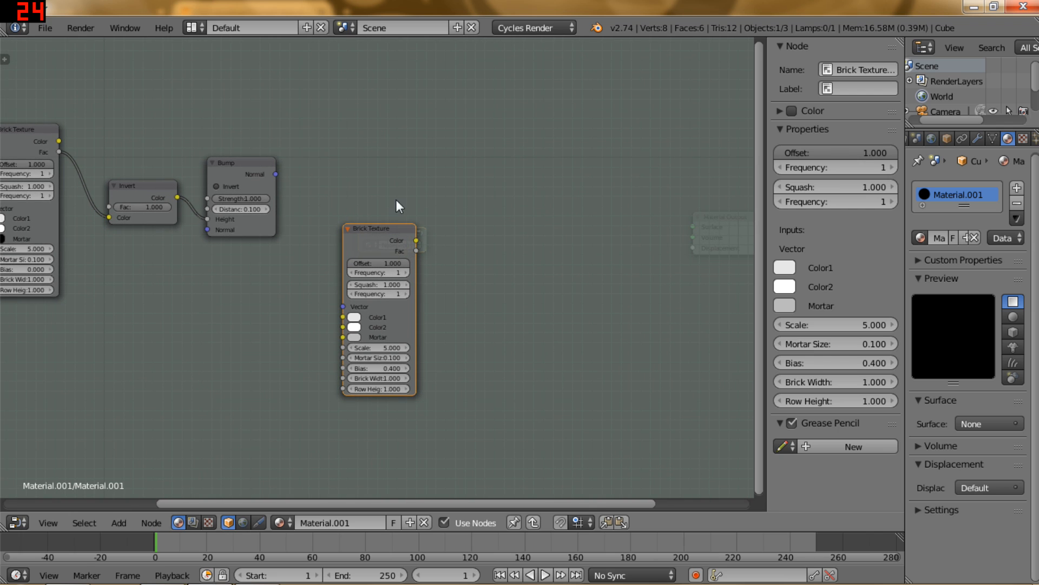
middle_drag(270, 330, 228, 336)
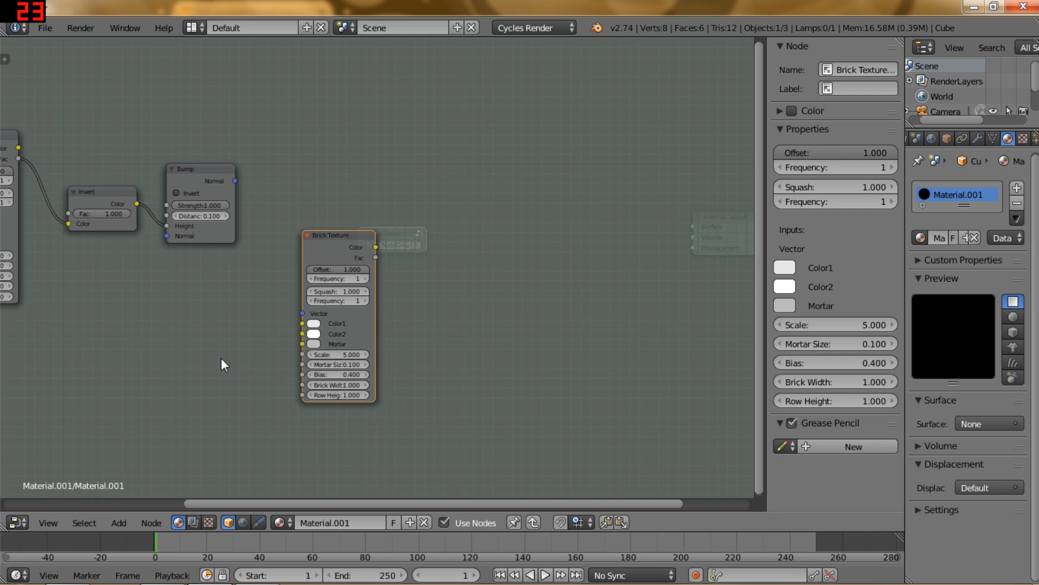
click(128, 519)
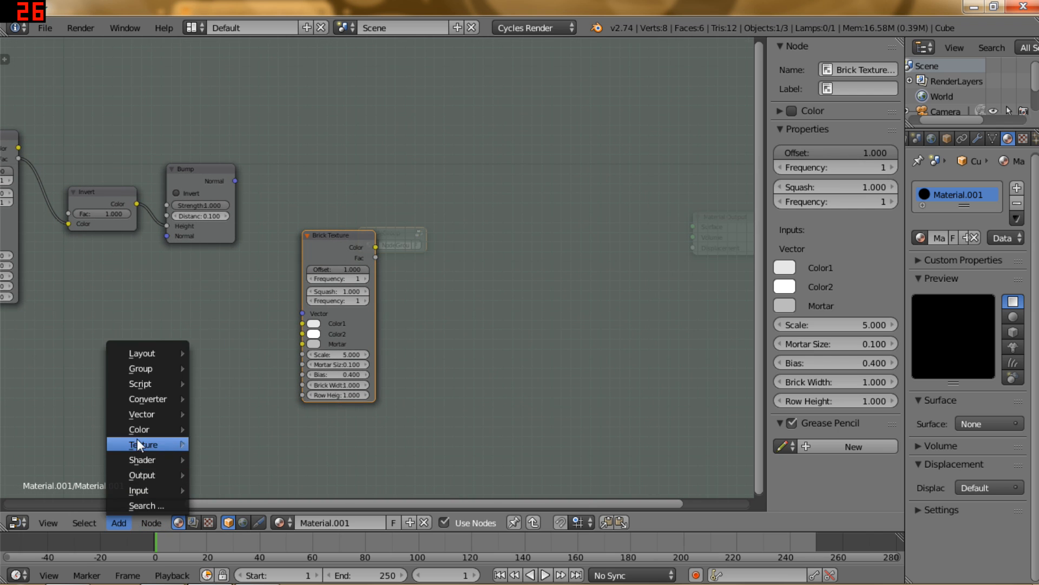
mouse_move(179, 461)
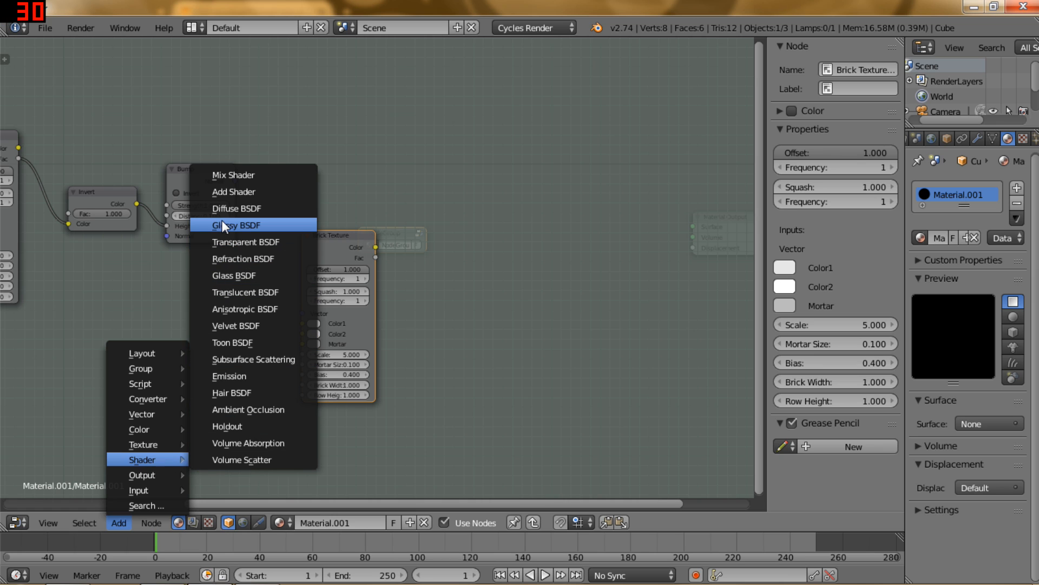
click(254, 226)
click(489, 340)
- Add a Diffuse BSDF shader node and place it above the Glossy BSDF
click(119, 523)
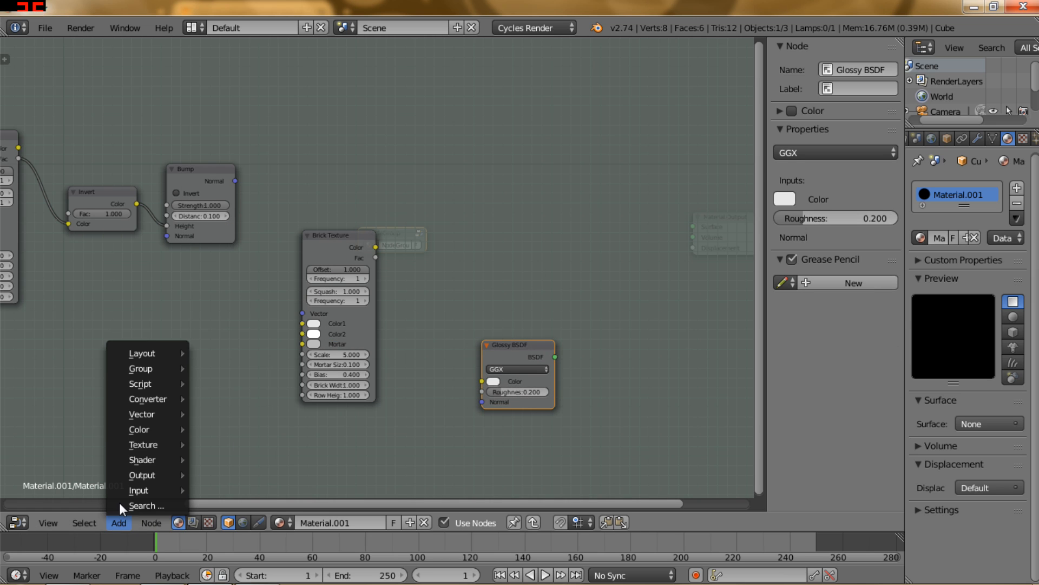
mouse_move(139, 433)
mouse_move(178, 459)
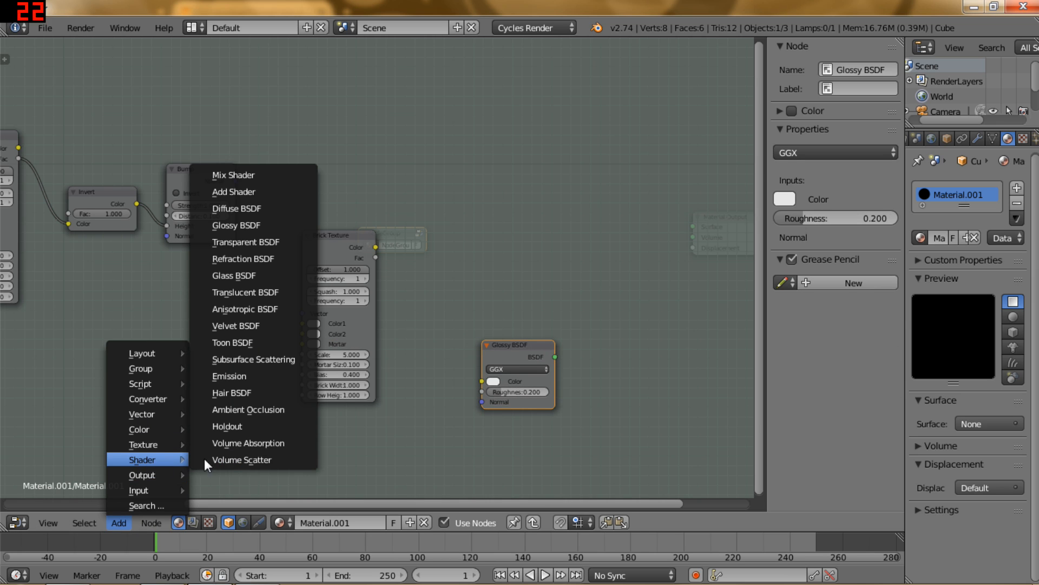
click(252, 209)
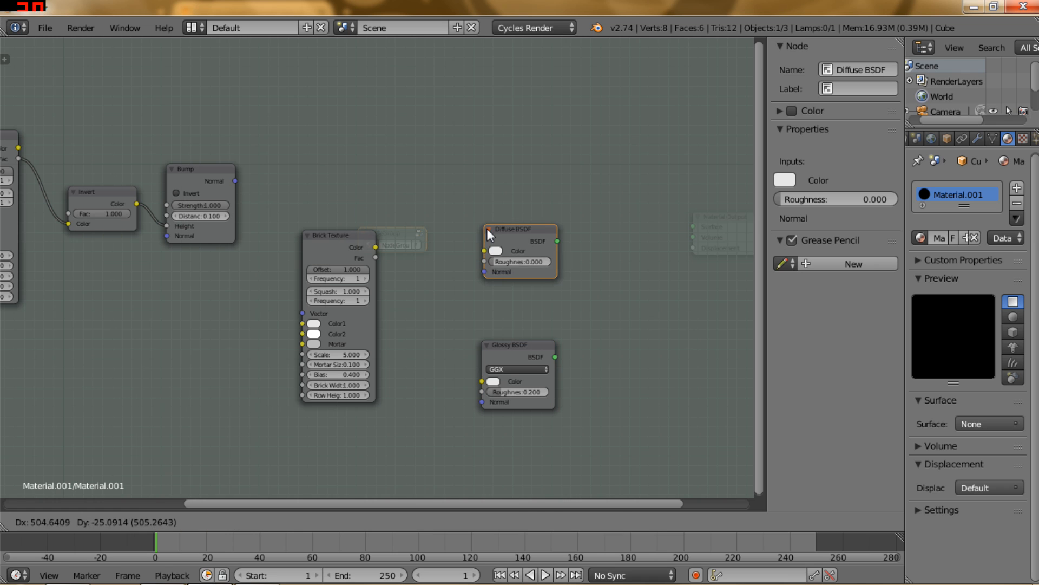
click(486, 228)
- Set the Glossy BSDF's Roughness to 0.035 and shift the node into line beneath the Diffuse BSDF
middle_drag(432, 316, 424, 305)
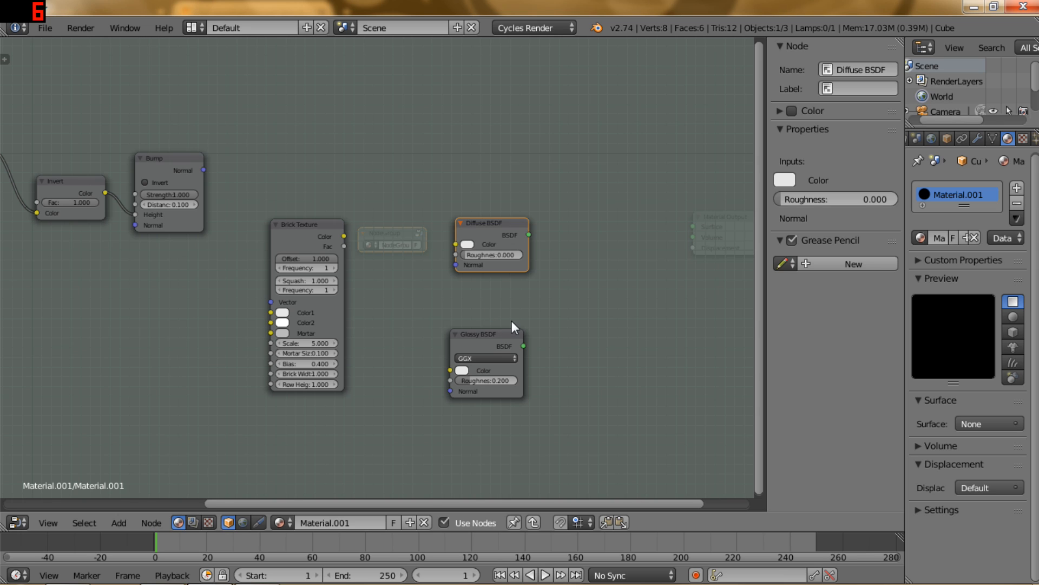
click(492, 380)
text(1)
middle_drag(412, 342, 431, 307)
drag(463, 300, 472, 295)
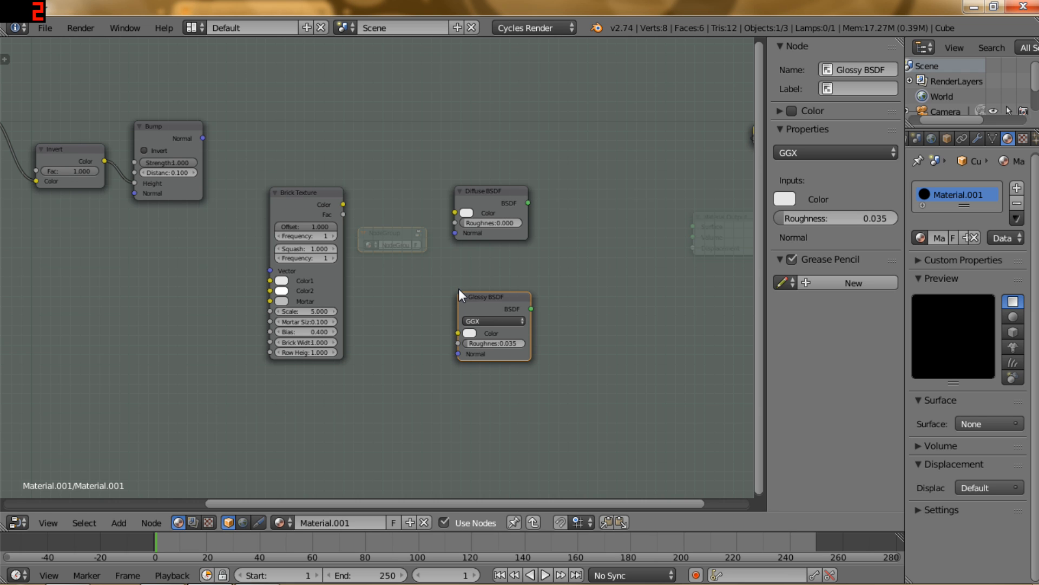
- Move the Glossy BSDF and Diffuse BSDF nodes closer to the duplicated Brick Texture
middle_drag(382, 289, 430, 286)
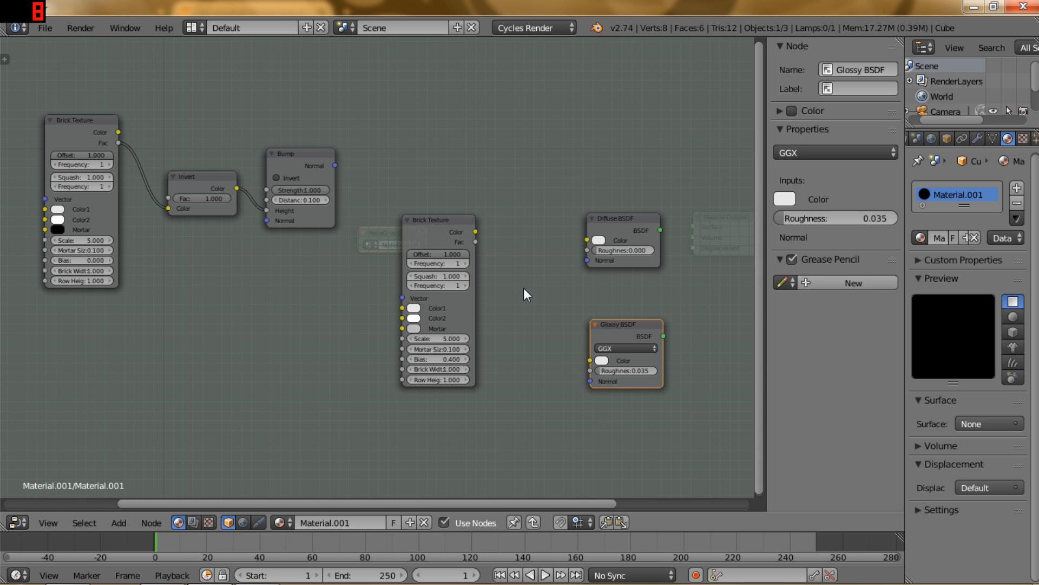
middle_drag(531, 276, 404, 278)
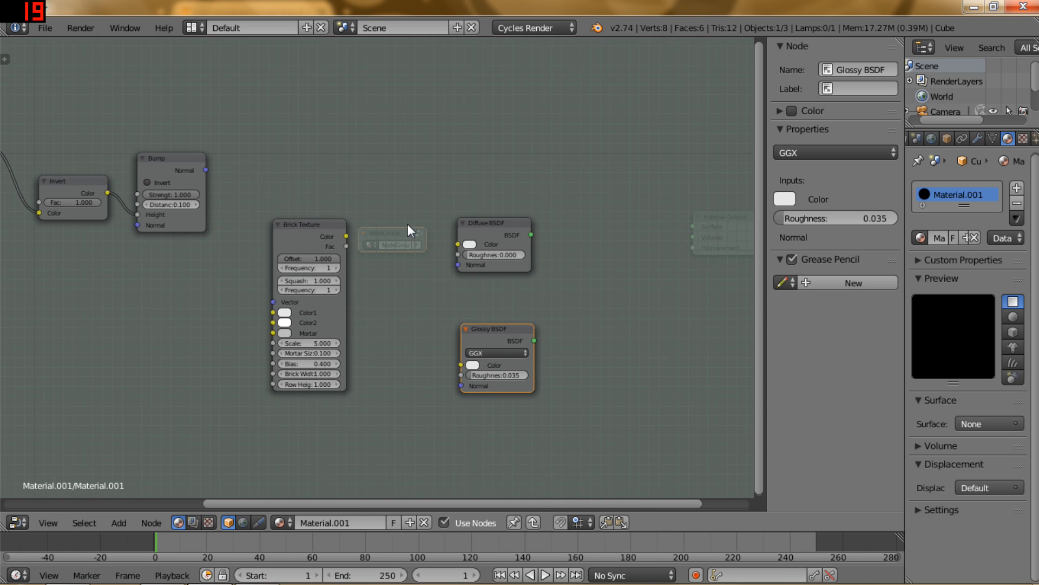
middle_drag(435, 319, 460, 305)
drag(515, 313, 455, 303)
drag(518, 212, 458, 221)
middle_drag(394, 193, 421, 190)
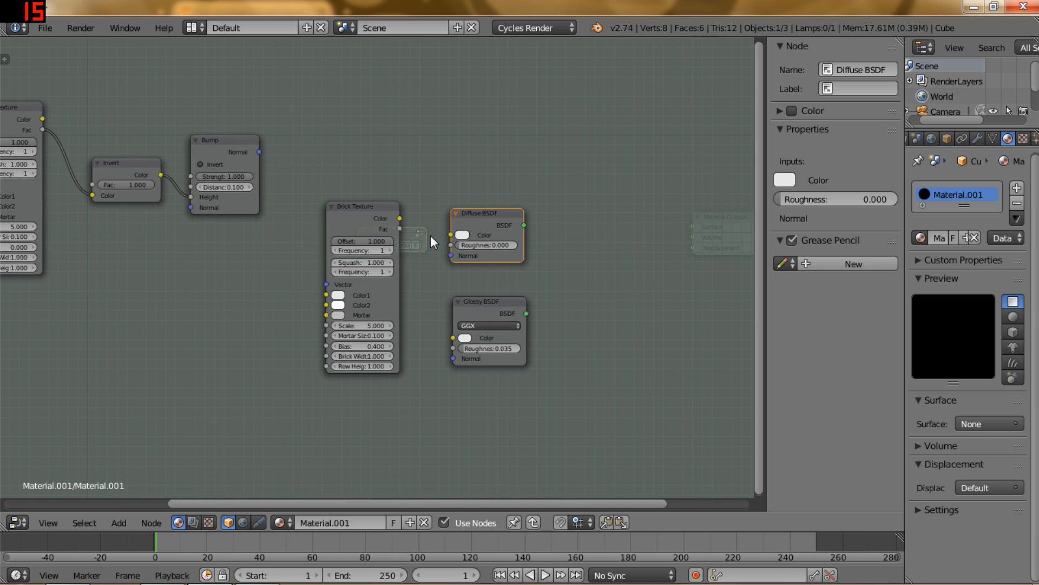
- Connect the duplicated Brick Texture's Color output to the Diffuse BSDF's Color, and the Bump's Normal output to both shaders' Normal inputs
drag(403, 220, 448, 233)
middle_drag(410, 224, 447, 248)
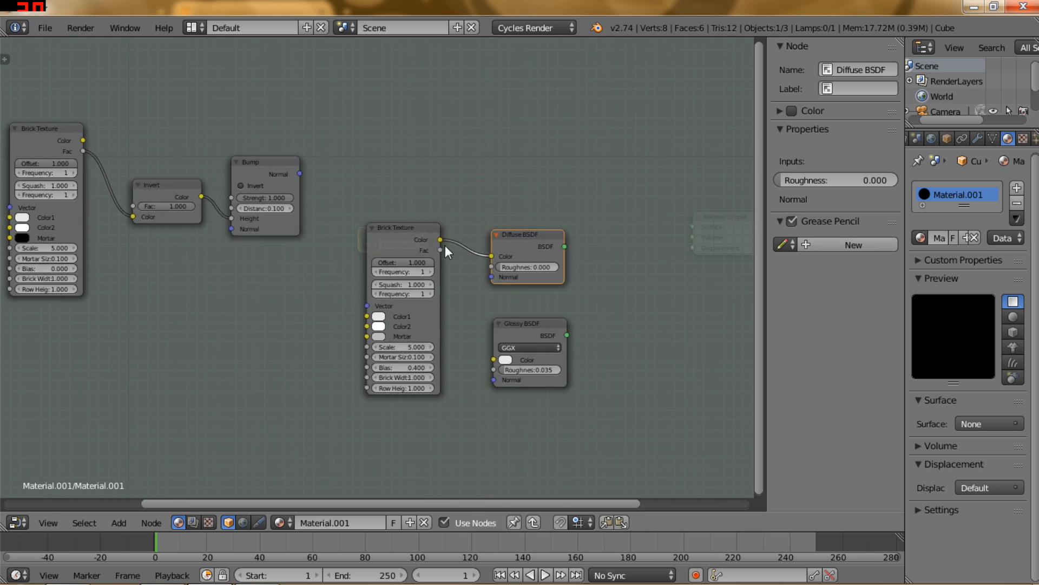
drag(307, 175, 492, 277)
drag(300, 174, 496, 381)
- Change the Glossy BSDF's distribution to Beckmann
middle_drag(446, 292, 434, 260)
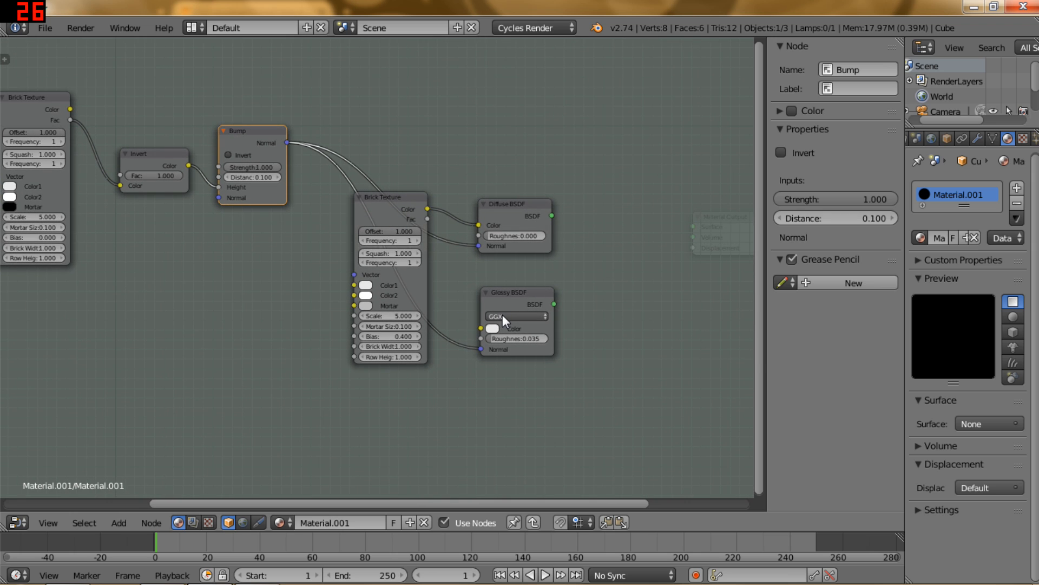
click(502, 315)
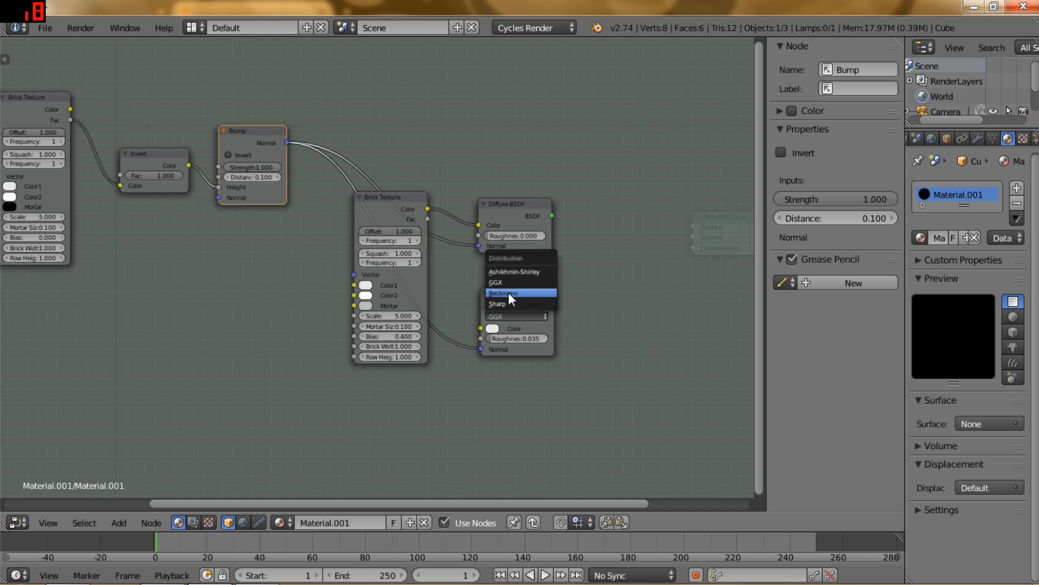
click(509, 292)
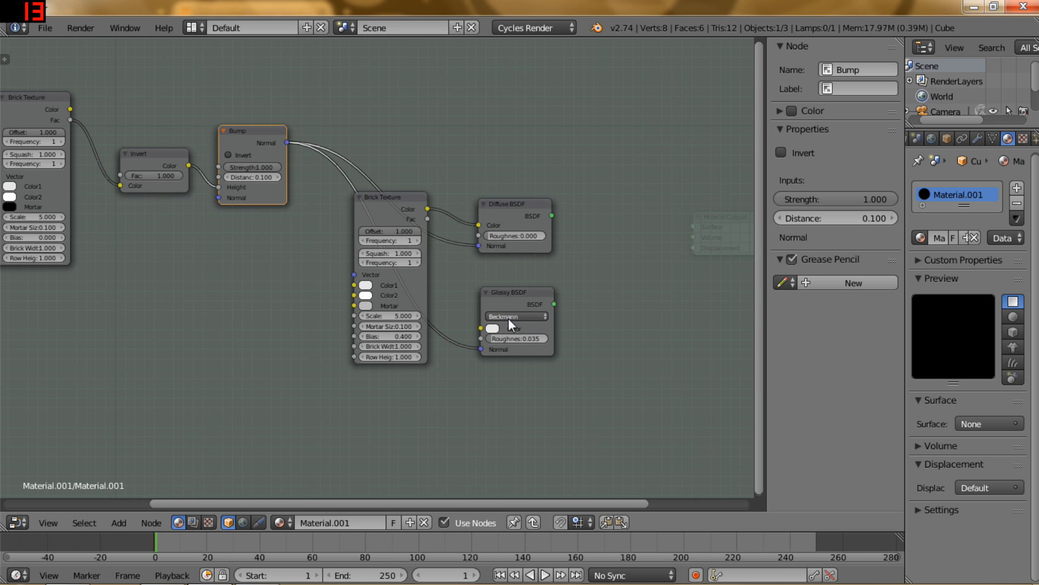
- Add a Musgrave Texture node above the first Brick Texture node
middle_drag(462, 248, 364, 362)
middle_drag(242, 177, 531, 240)
middle_drag(383, 193, 400, 248)
middle_drag(232, 243, 341, 269)
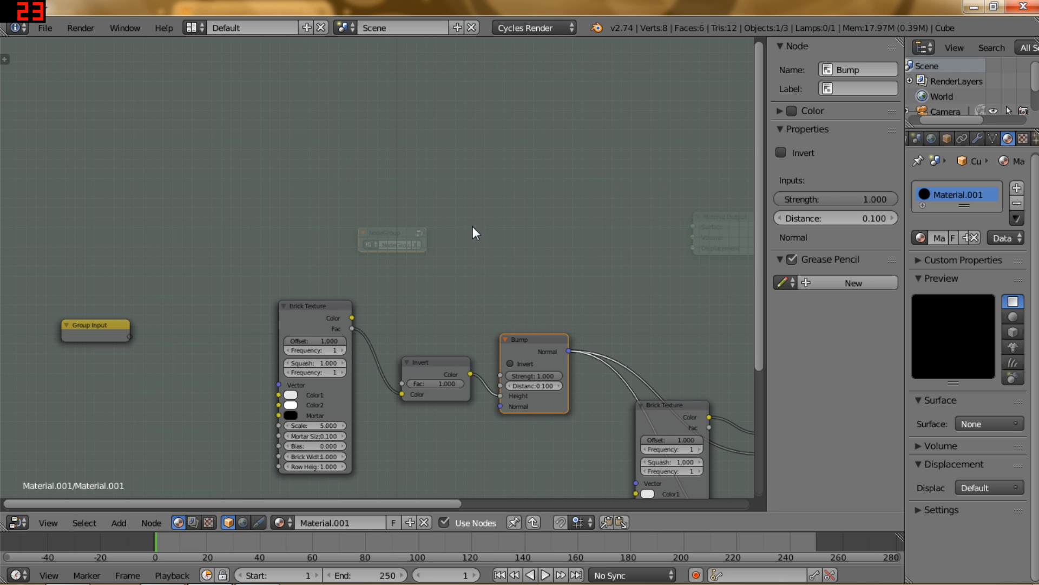
middle_drag(473, 226, 445, 246)
click(119, 523)
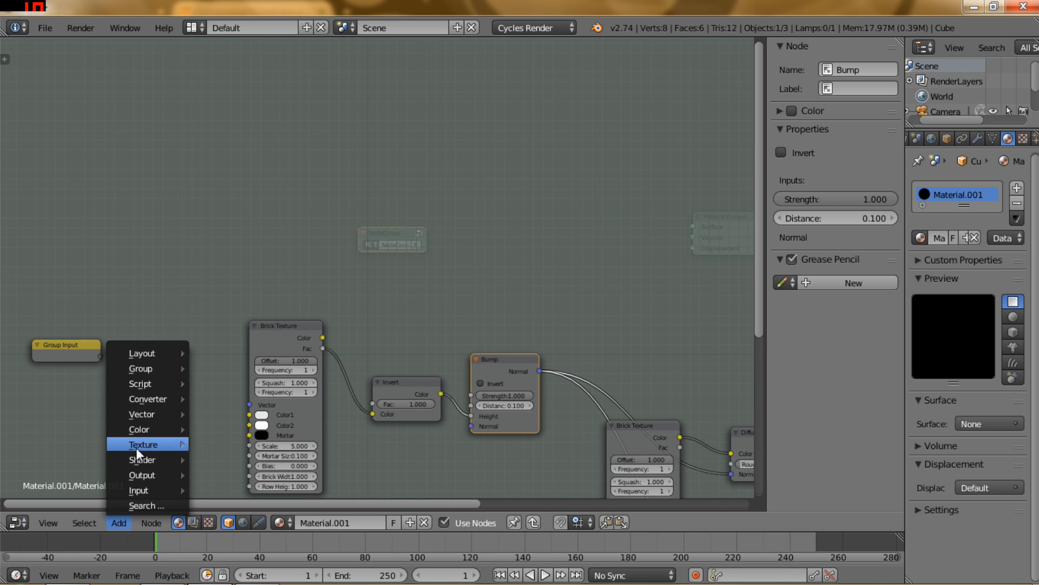
mouse_move(138, 444)
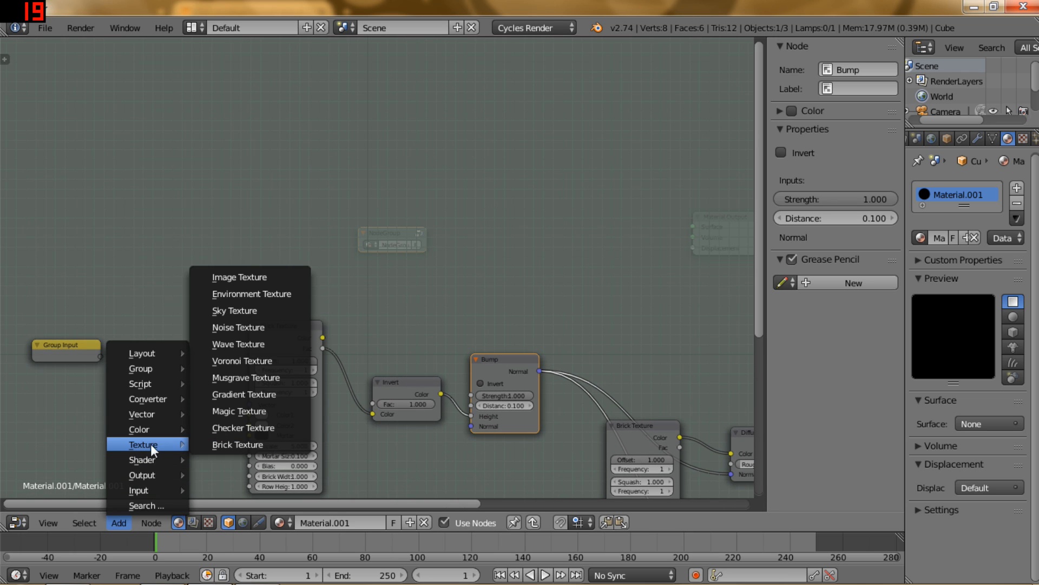
click(230, 378)
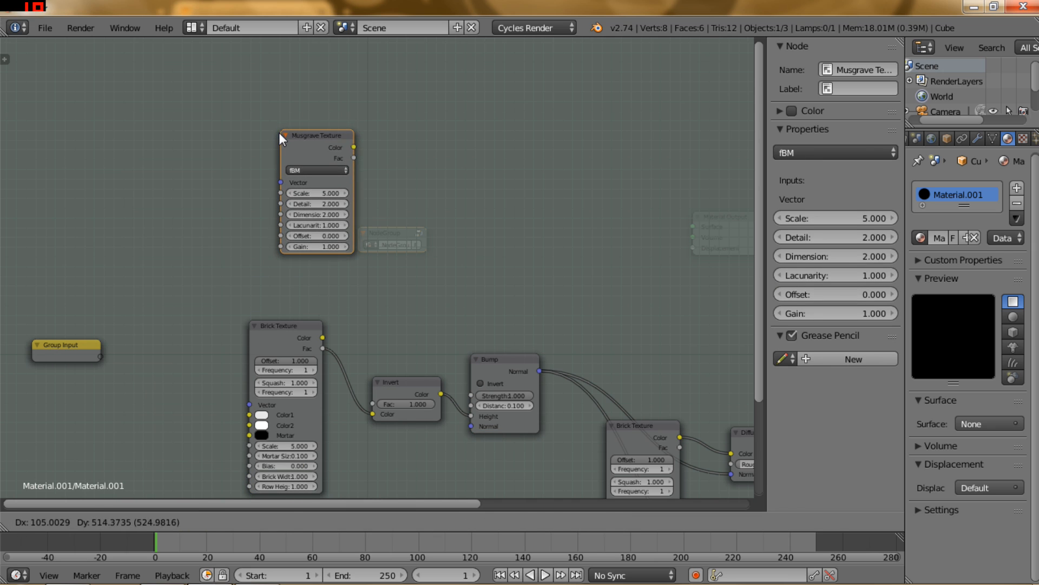
click(278, 132)
scroll(386, 239, up, 2)
middle_drag(395, 239, 475, 310)
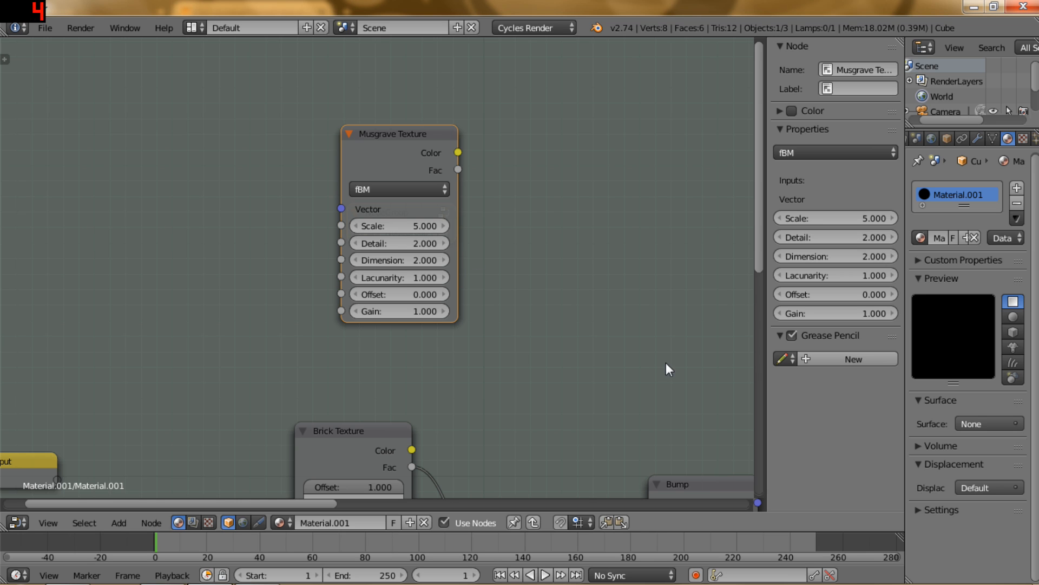
scroll(666, 363, down, 2)
middle_drag(568, 325, 466, 314)
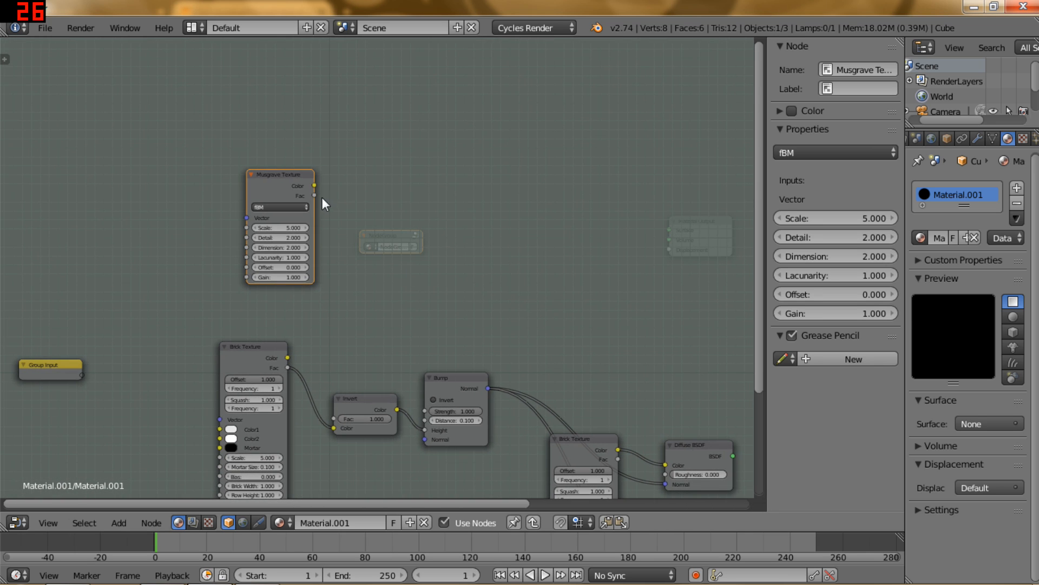
- Move the Musgrave Texture node further left to leave free space beside its outputs
middle_drag(372, 254, 473, 298)
scroll(472, 297, up, 9)
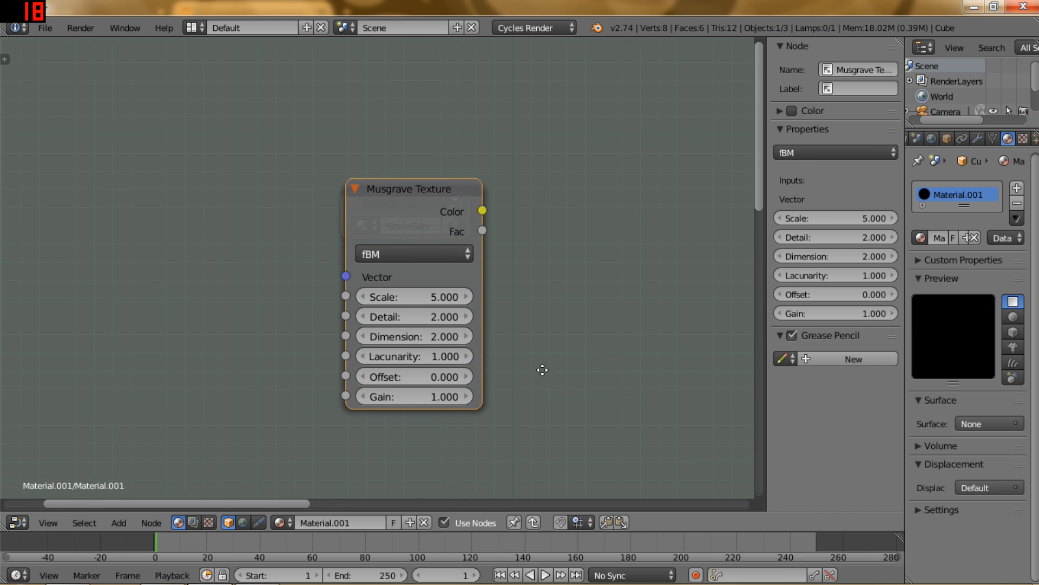
middle_drag(541, 369, 502, 338)
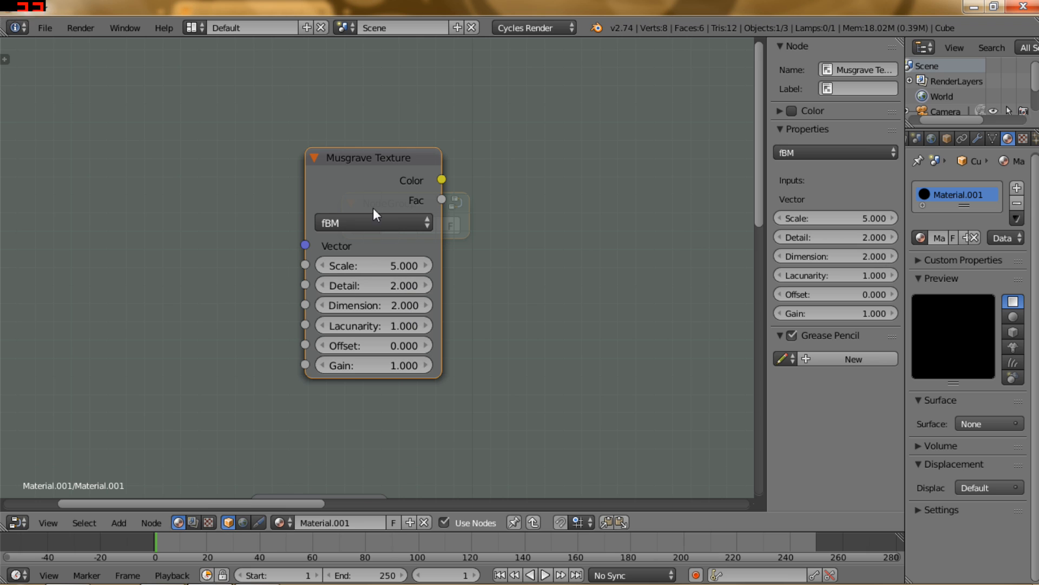
key(g)
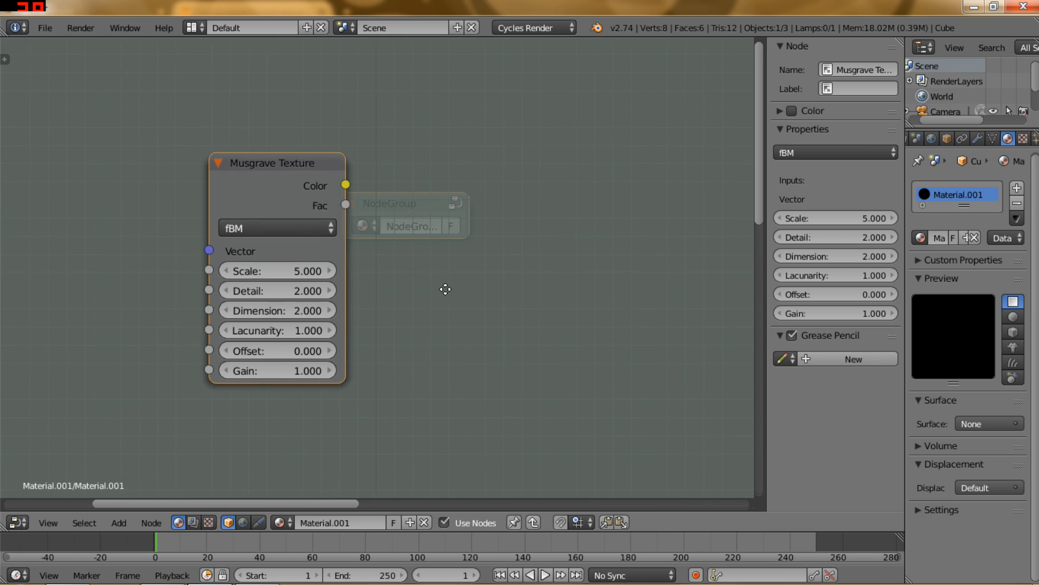
click(420, 289)
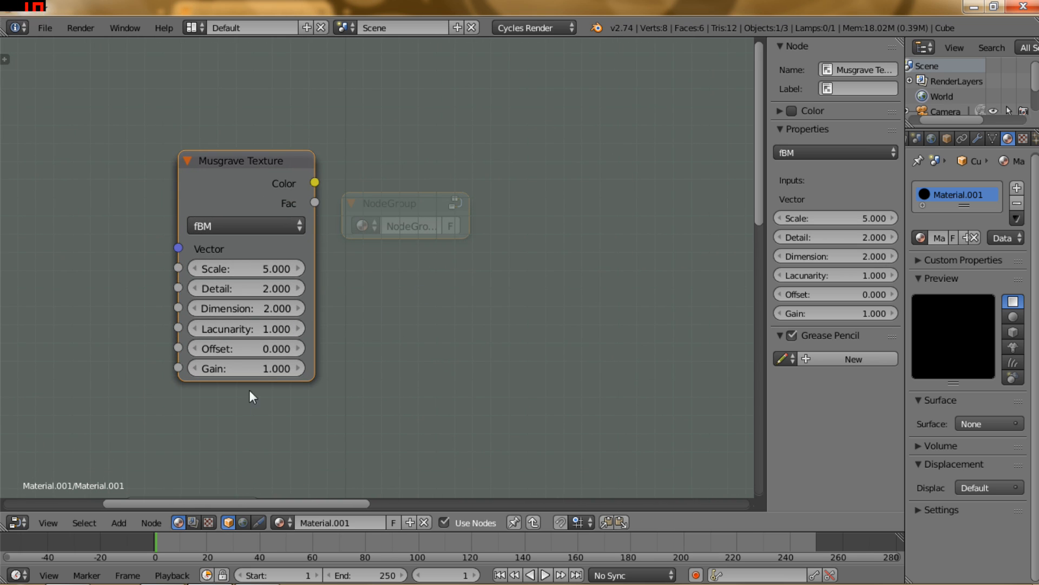
- Add a MixRGB node beside the Musgrave Texture and connect the Musgrave's Color output to its Fac
click(117, 523)
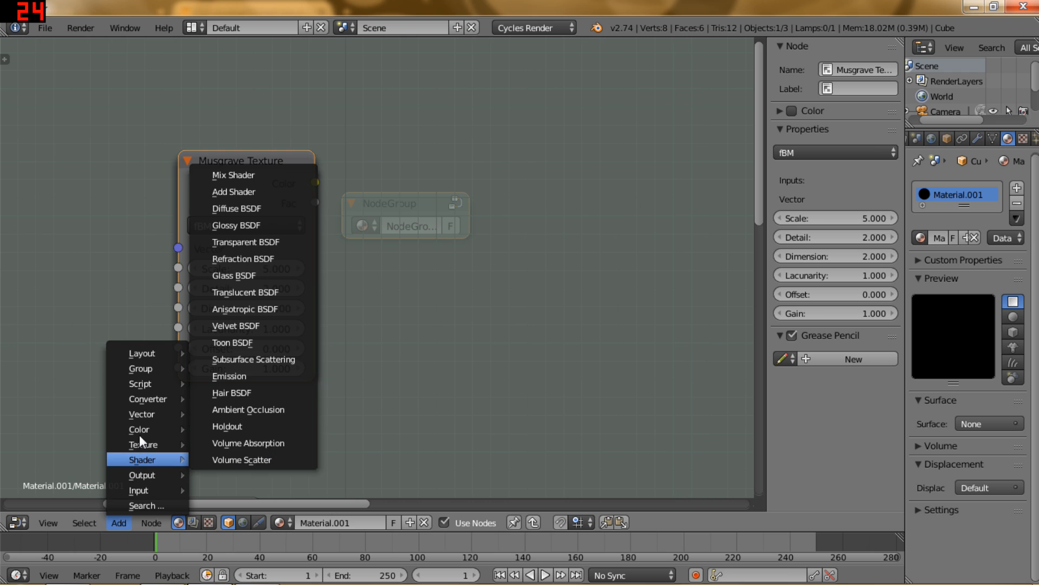
mouse_move(166, 429)
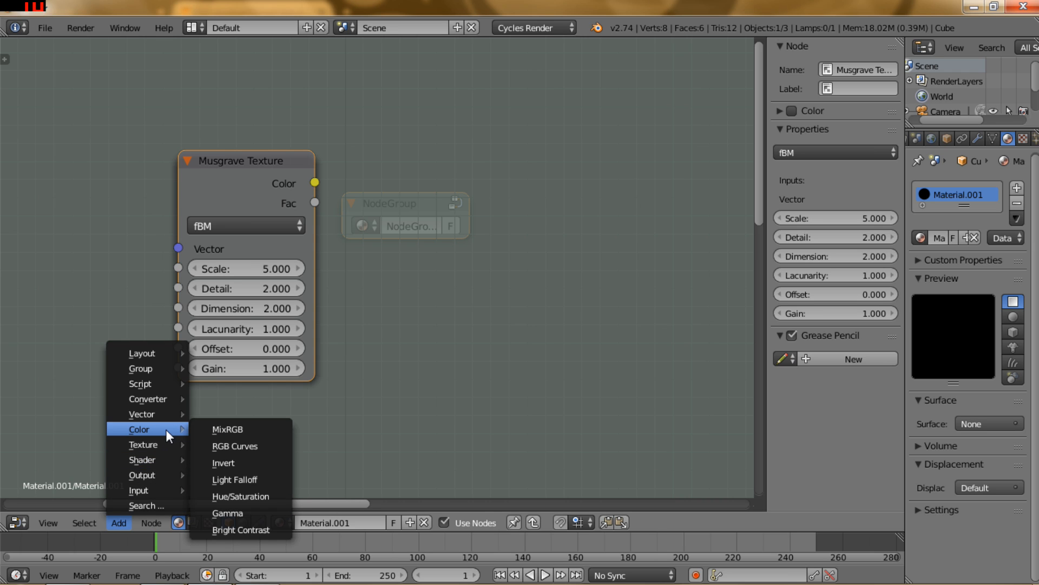
click(229, 427)
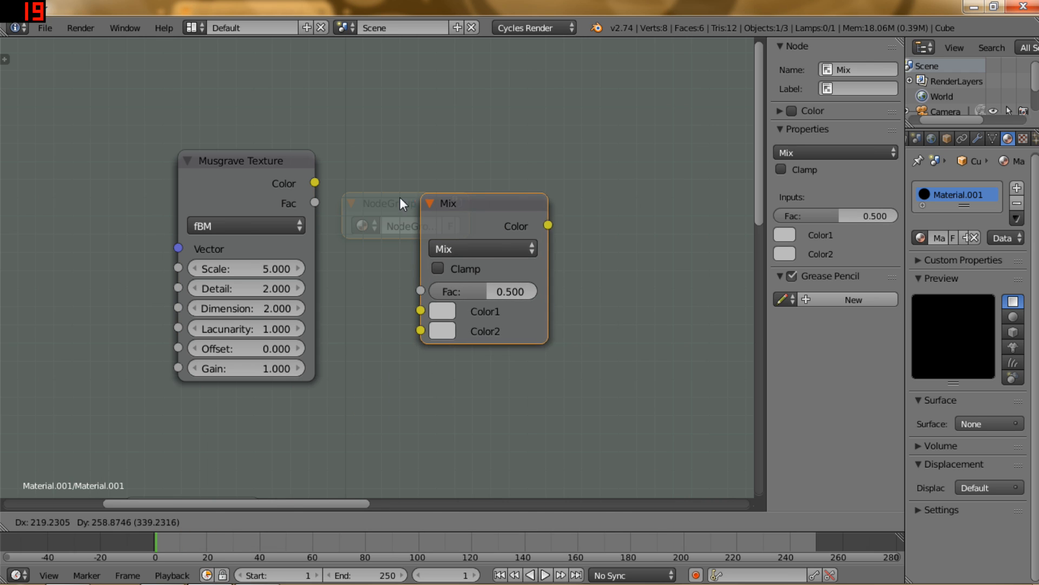
click(400, 197)
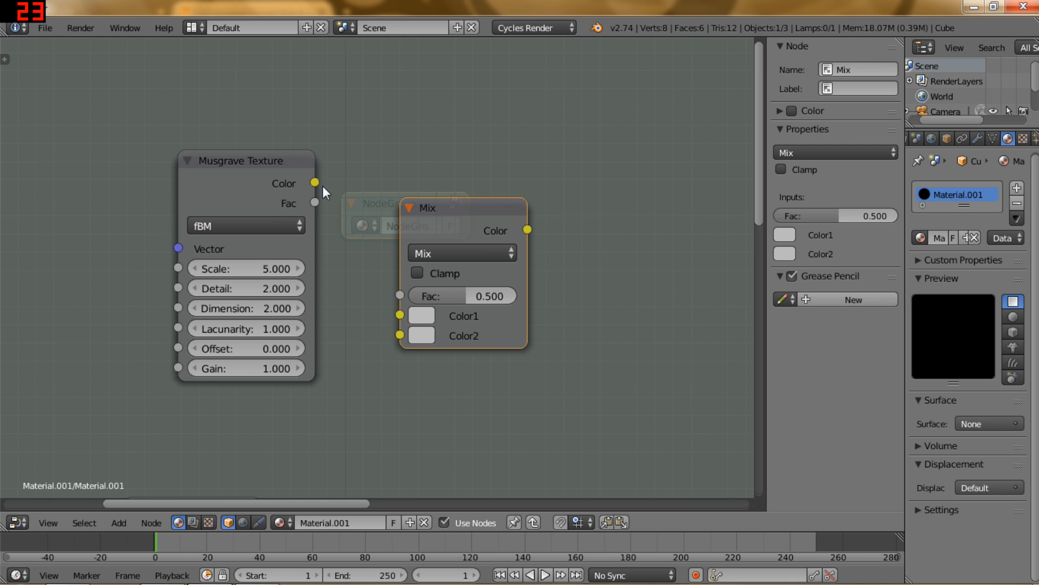
drag(322, 186, 401, 293)
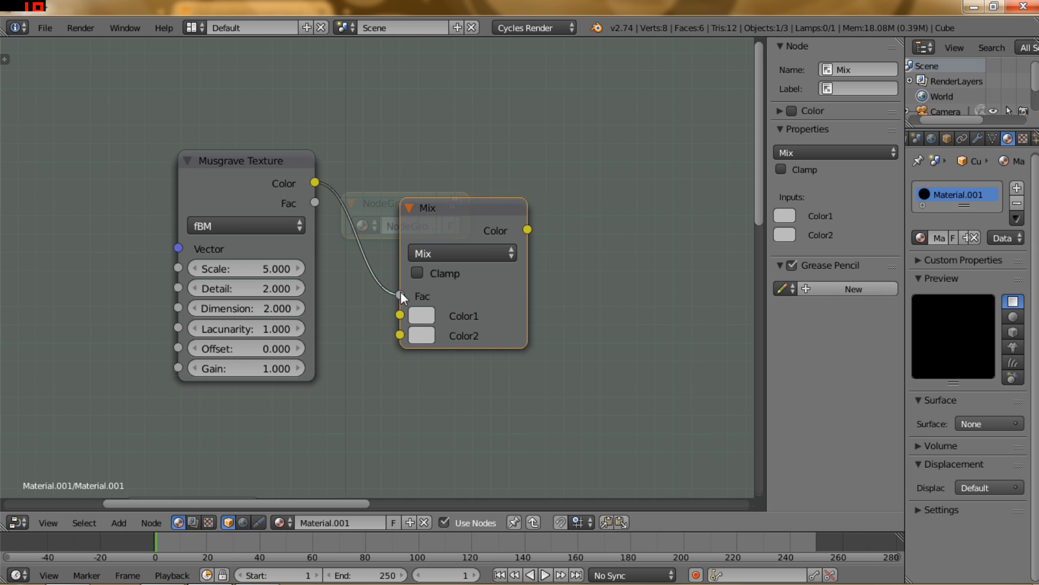
- Set the Mix node's Color2 to pure white and nudge the node slightly downward
middle_drag(622, 298, 587, 275)
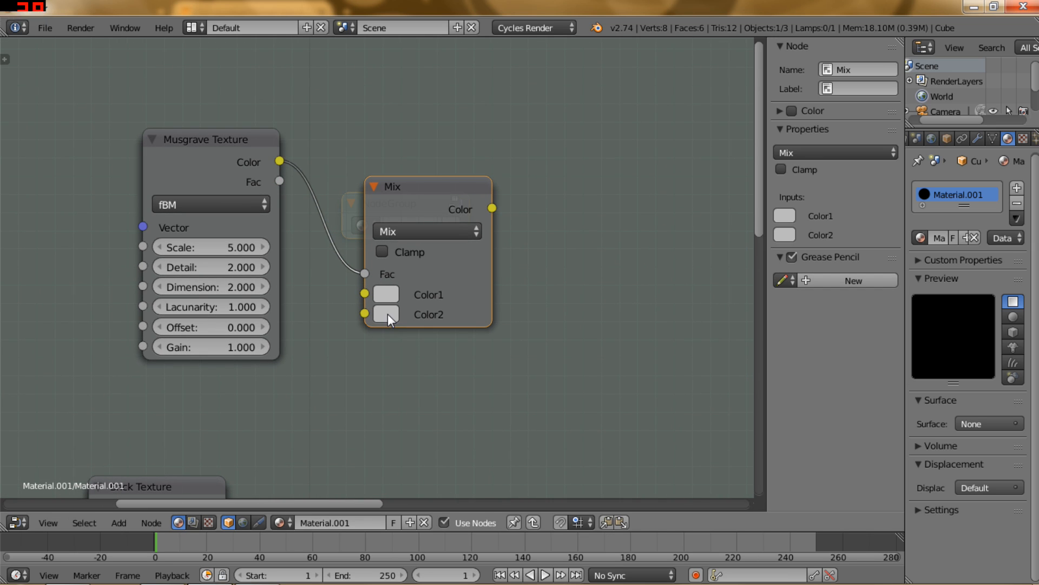
click(388, 313)
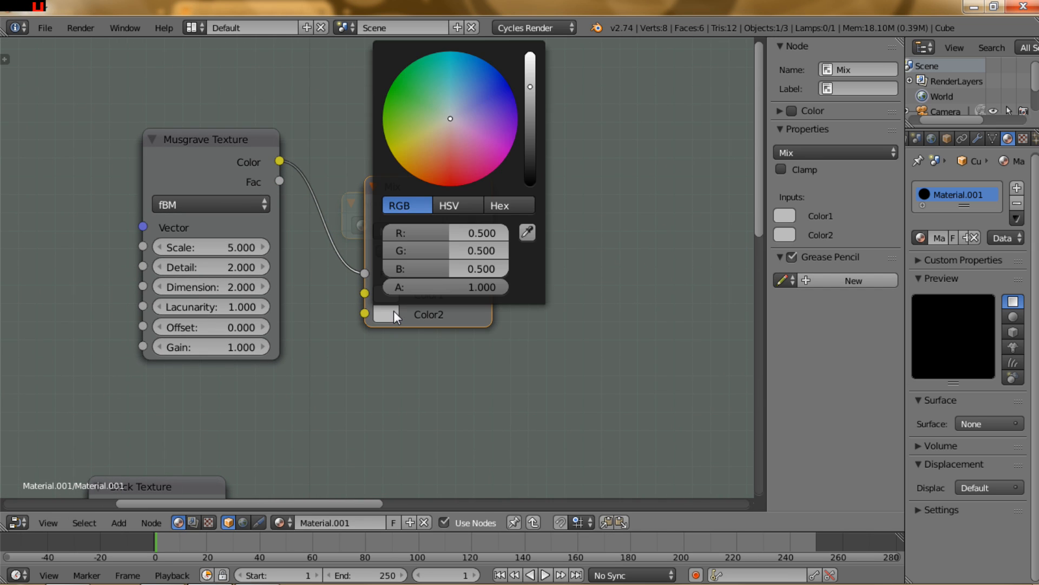
drag(531, 85, 540, 63)
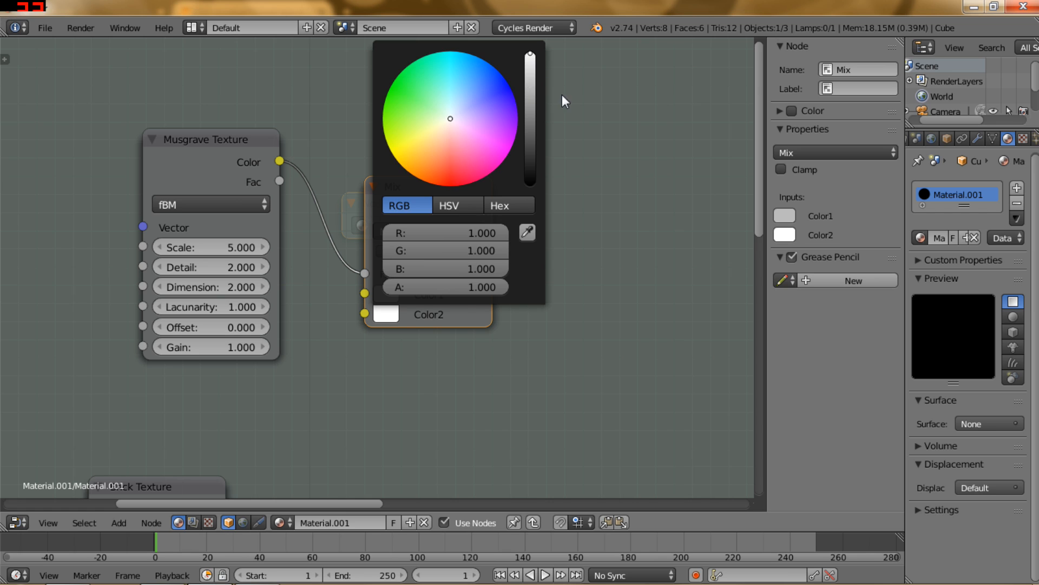
middle_drag(583, 268, 535, 248)
drag(388, 171, 386, 186)
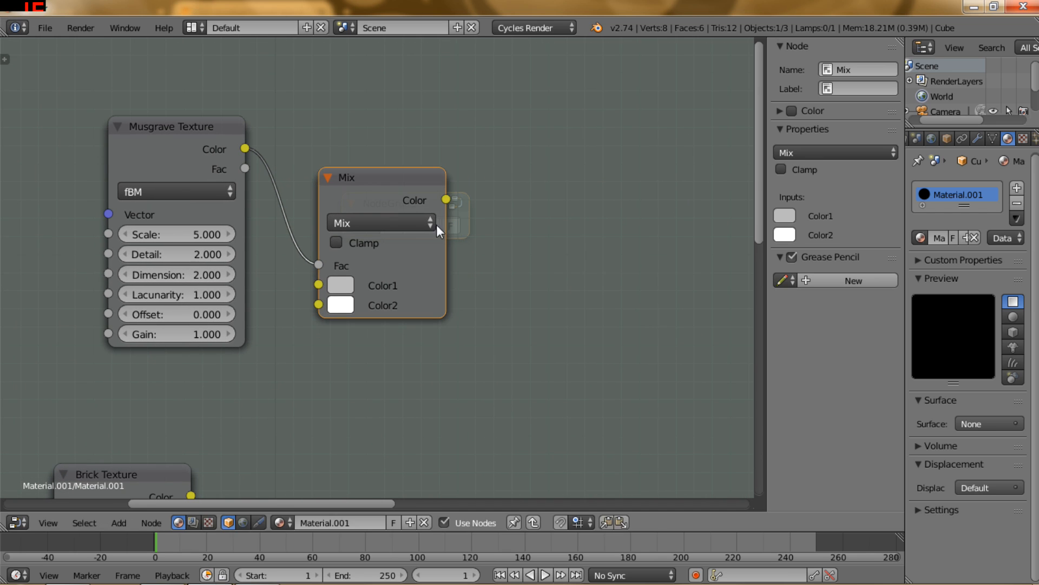
- Duplicate the Diffuse BSDF beside the Mix node, linking the Mix's Color to its Color and the Bump's Normal to its Normal
middle_drag(497, 302, 359, 252)
scroll(394, 260, down, 1)
scroll(458, 371, down, 2)
middle_drag(435, 336, 373, 263)
click(567, 389)
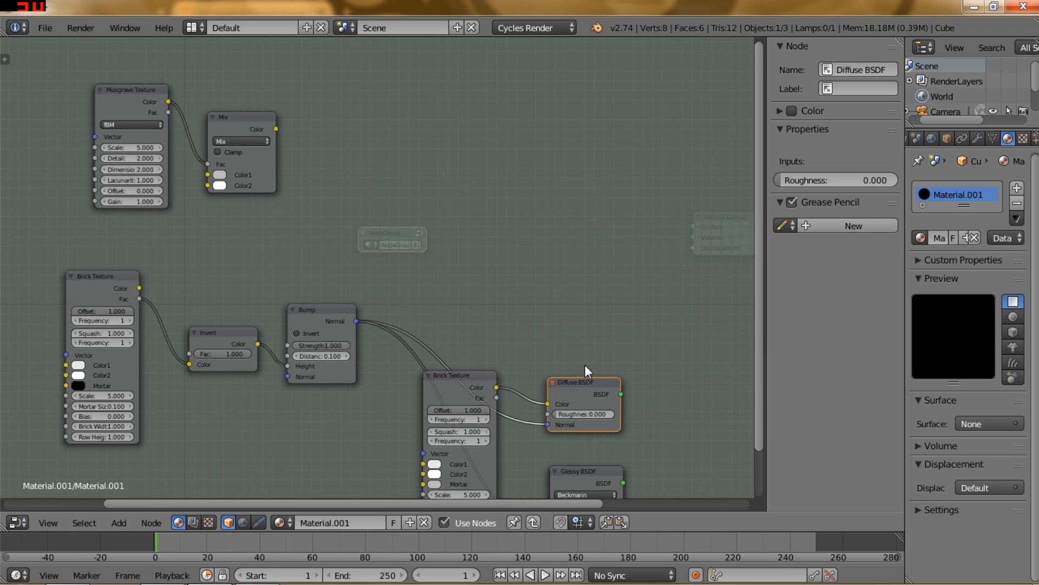
key(shift+d)
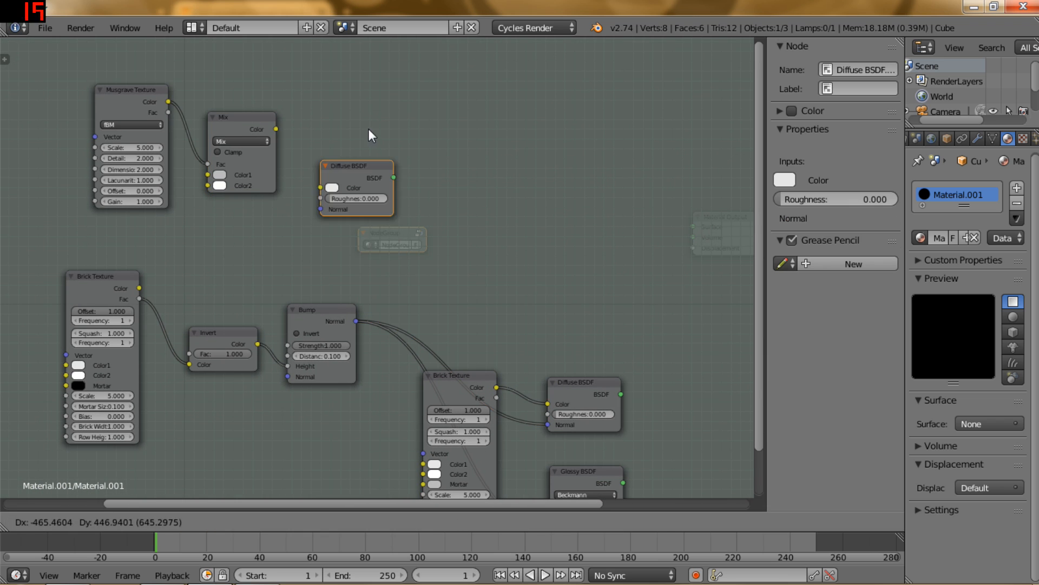
click(379, 119)
drag(277, 129, 326, 167)
middle_drag(290, 232, 349, 266)
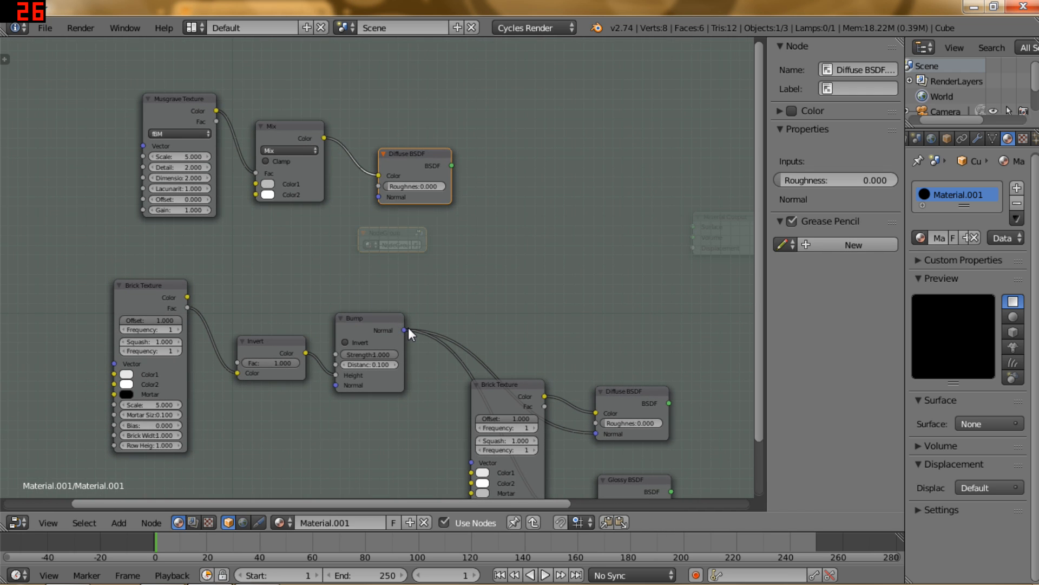
drag(405, 329, 377, 196)
- Move the duplicated Diffuse BSDF above the original Diffuse BSDF, and bring the Mix and Musgrave Texture nodes closer to it
middle_drag(431, 242, 364, 216)
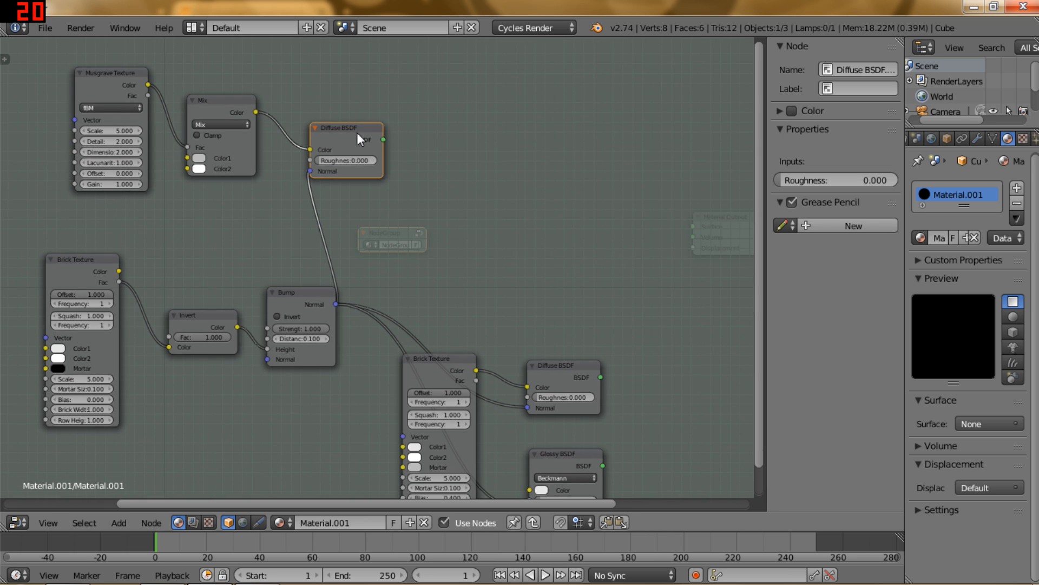
drag(354, 126, 570, 265)
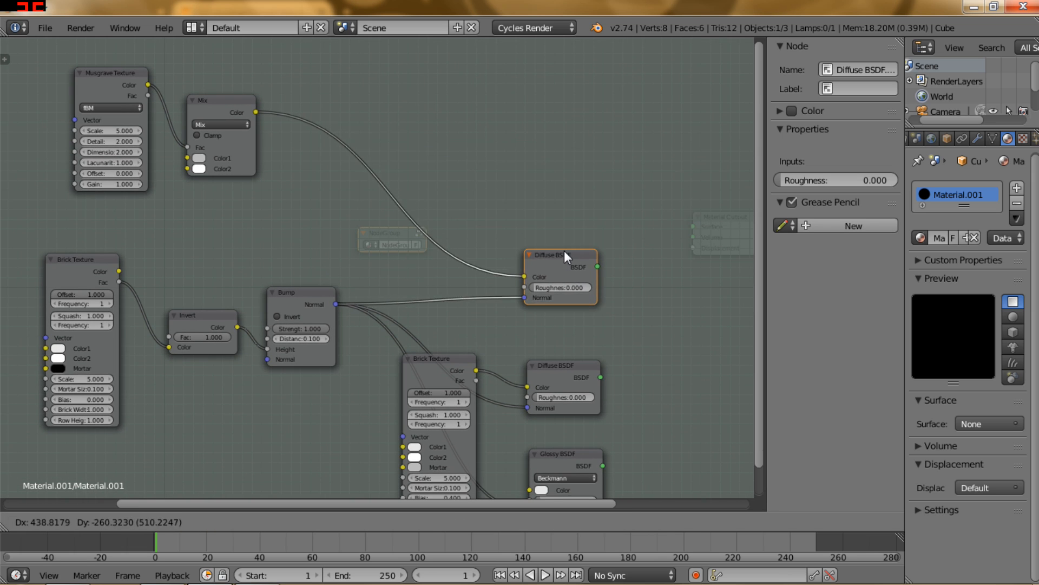
drag(209, 103, 341, 151)
drag(100, 74, 223, 125)
middle_drag(361, 209, 238, 162)
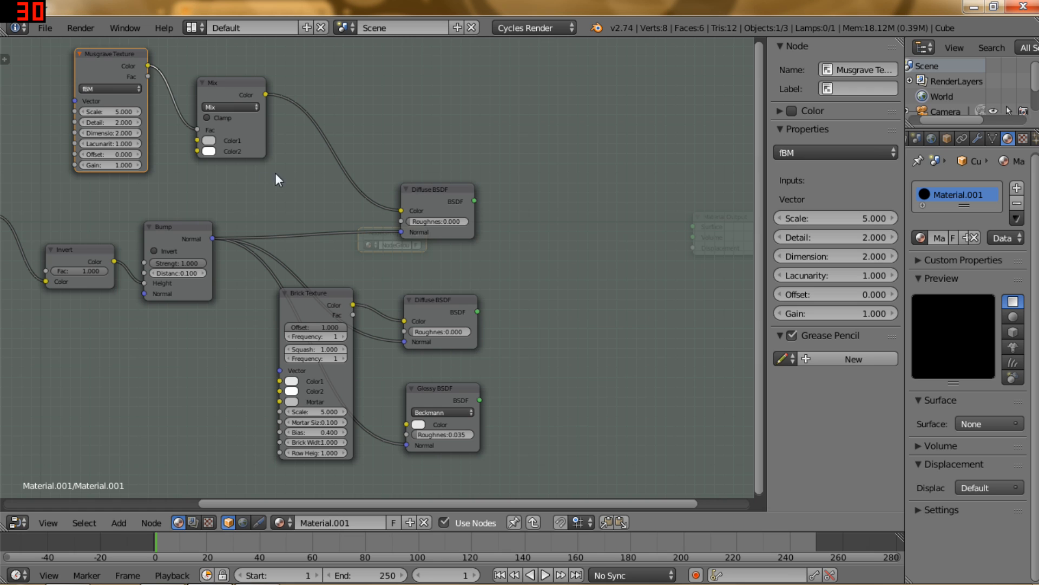
- Add a Mix Shader combining the lower Diffuse BSDF and the Glossy BSDF, with its Fac set to 0.1
middle_drag(349, 226, 301, 217)
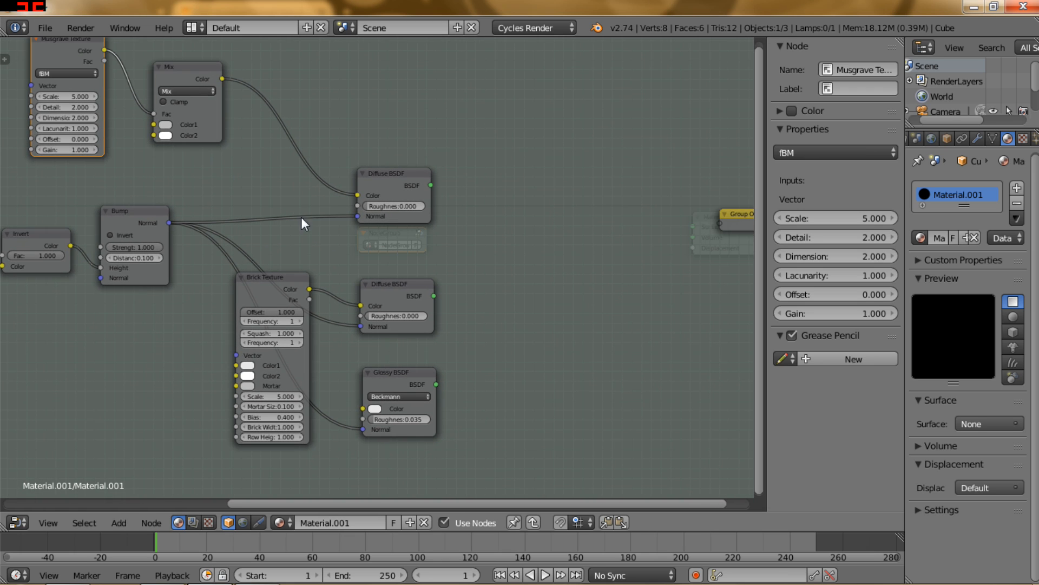
click(117, 521)
mouse_move(158, 460)
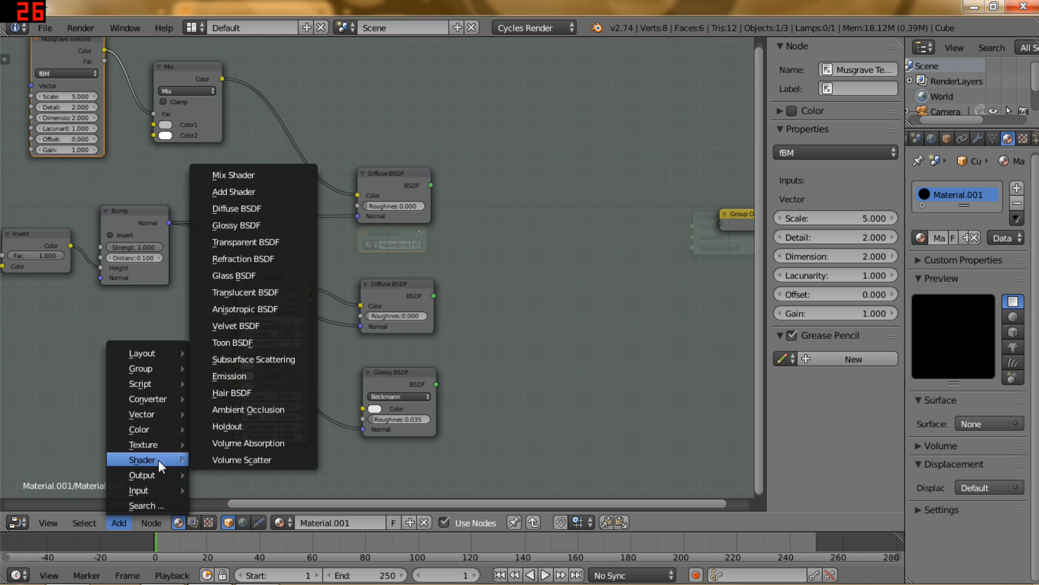
click(262, 176)
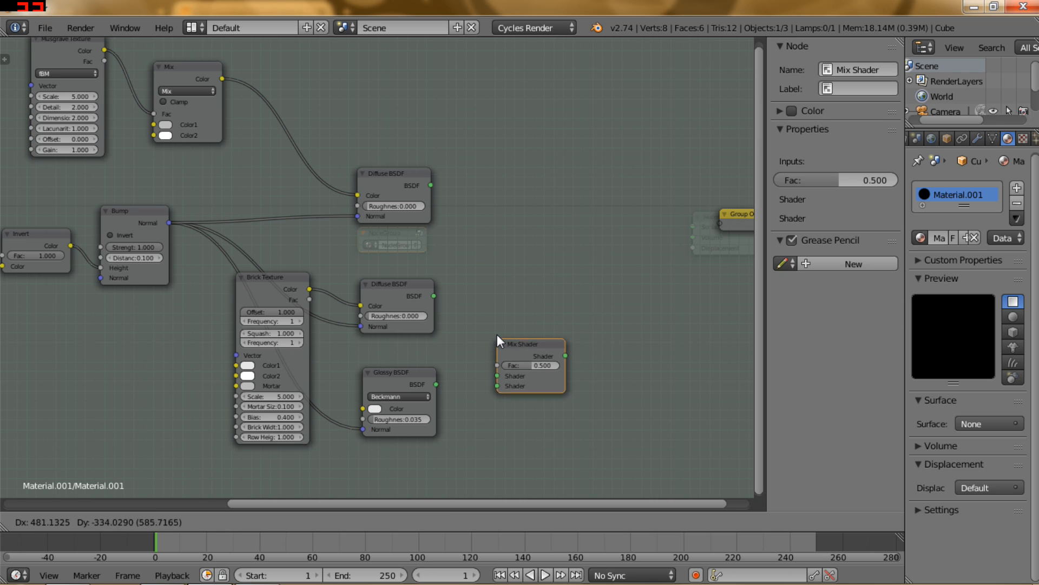
click(471, 321)
drag(433, 297, 477, 373)
click(515, 354)
key(Return)
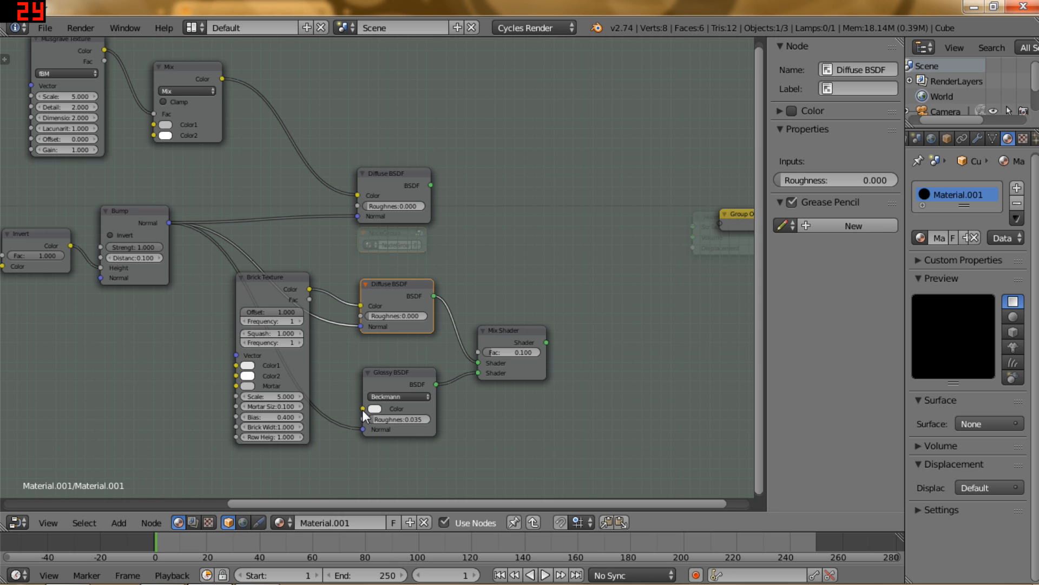
- Duplicate the Mix Shader and feed it the upper Diffuse BSDF as first shader and the first Mix Shader as second
middle_drag(489, 296, 455, 310)
middle_drag(492, 222, 445, 245)
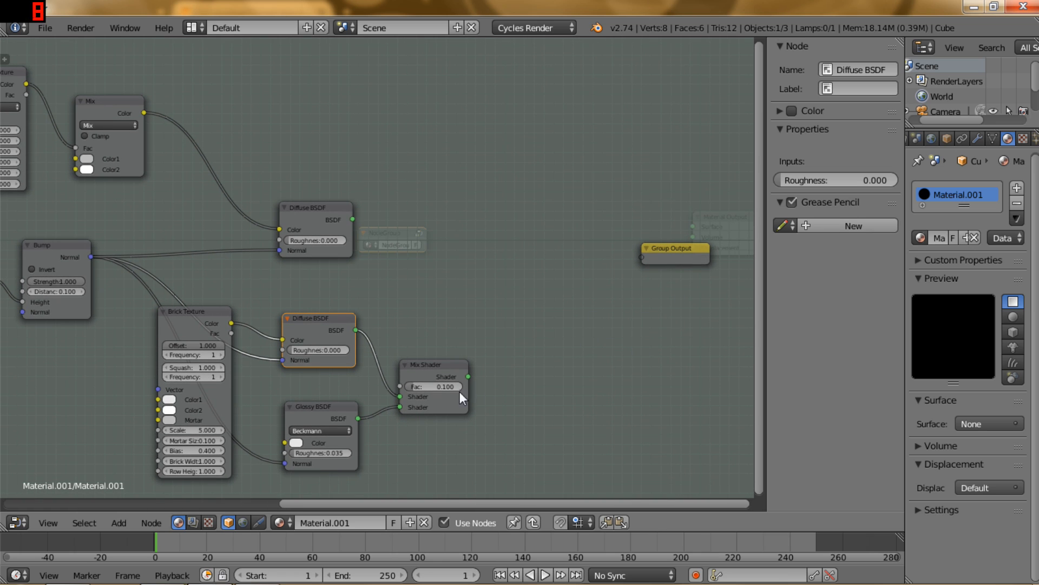
click(443, 368)
key(shift+d)
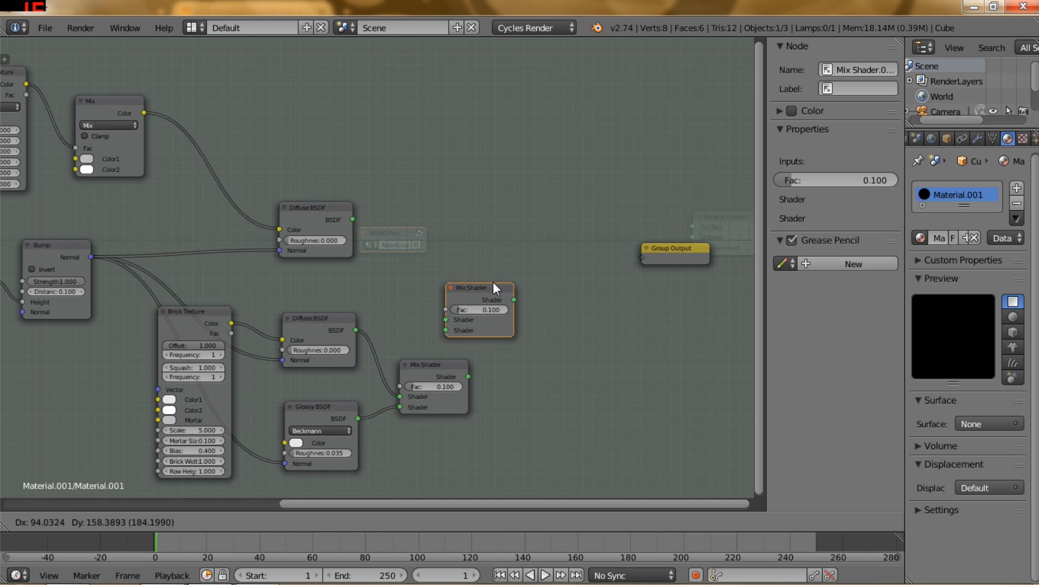
click(517, 271)
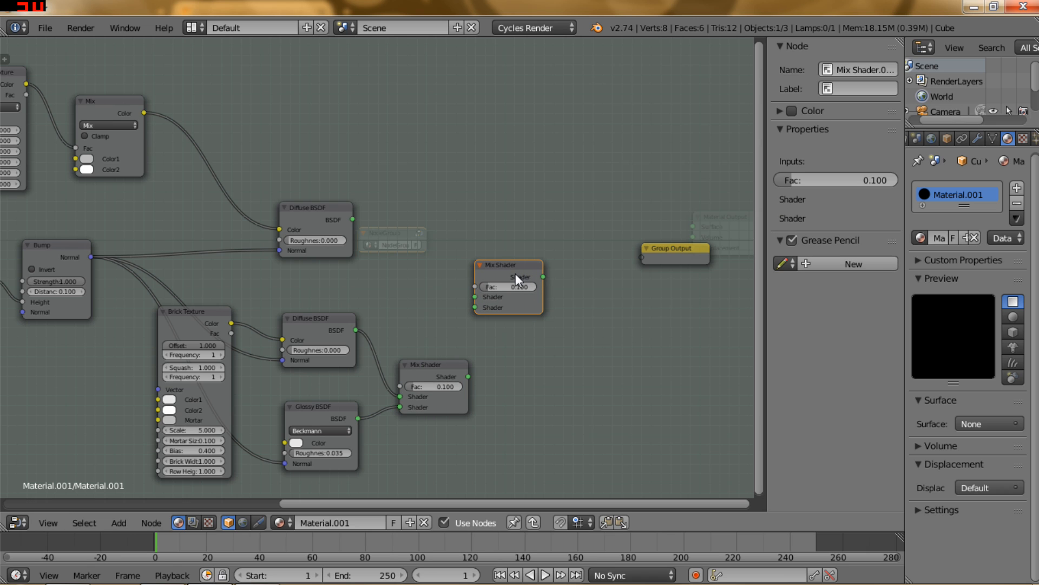
drag(473, 354, 476, 305)
drag(502, 266, 517, 273)
drag(354, 218, 484, 302)
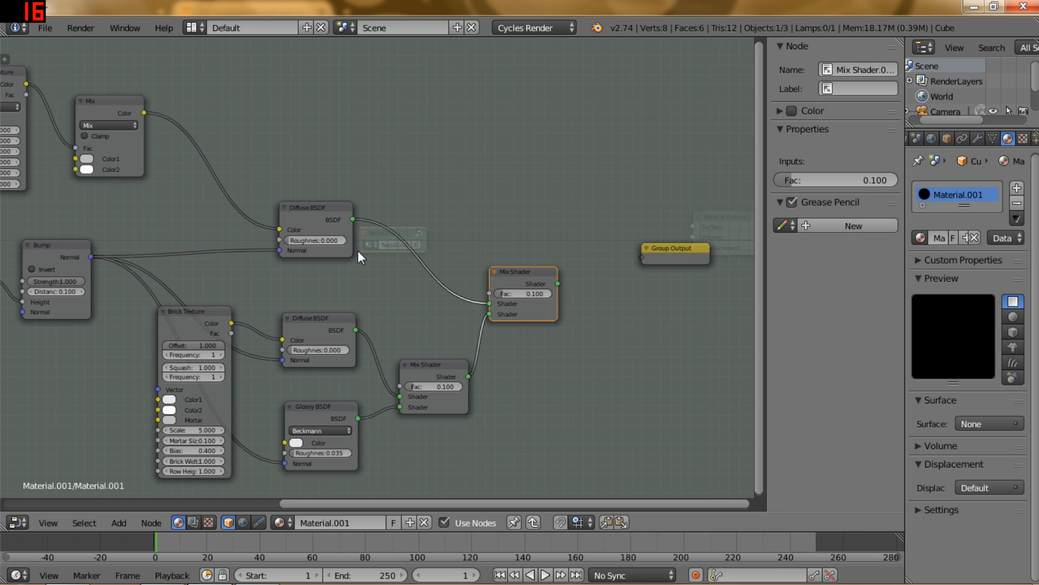
- Set the duplicated Mix Shader's Fac to 0.5
middle_drag(395, 242, 316, 265)
middle_drag(476, 225, 525, 202)
scroll(483, 233, up, 3)
scroll(483, 232, down, 2)
ctrl+middle_drag(483, 233, 403, 161)
scroll(408, 173, down, 2)
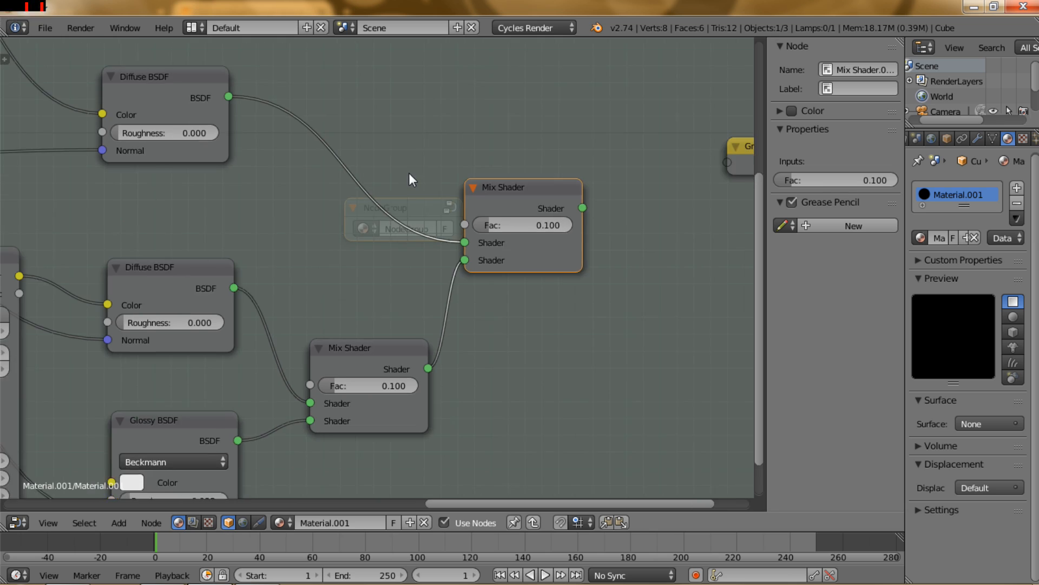
click(507, 233)
text(0.5)
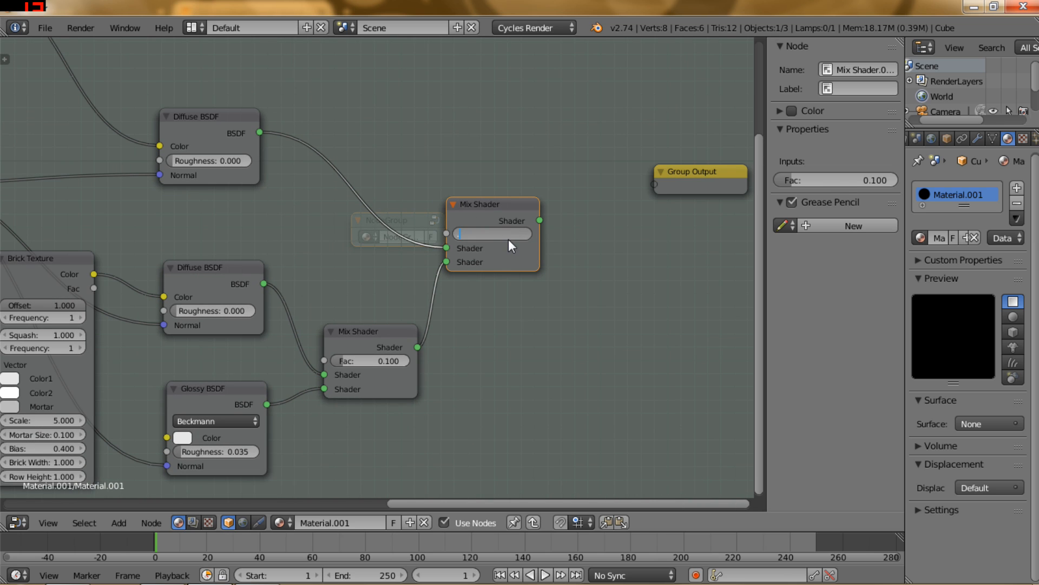
key(Return)
- Lower the second Mix Shader slightly and move the Group Output node further away to make room between them
middle_drag(497, 177, 483, 185)
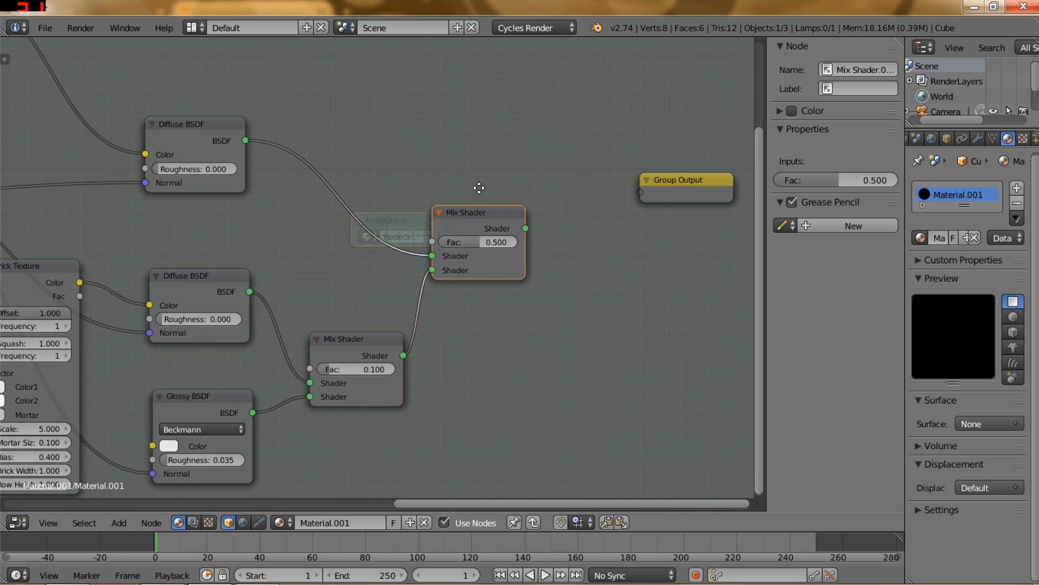
drag(469, 209, 470, 230)
middle_drag(512, 196, 406, 219)
drag(590, 203, 733, 255)
middle_drag(554, 242, 487, 224)
- Duplicate the 0.5 Mix Shader before the Group Output, connecting that Mix Shader to its first shader input and the Glossy BSDF to its second
click(309, 248)
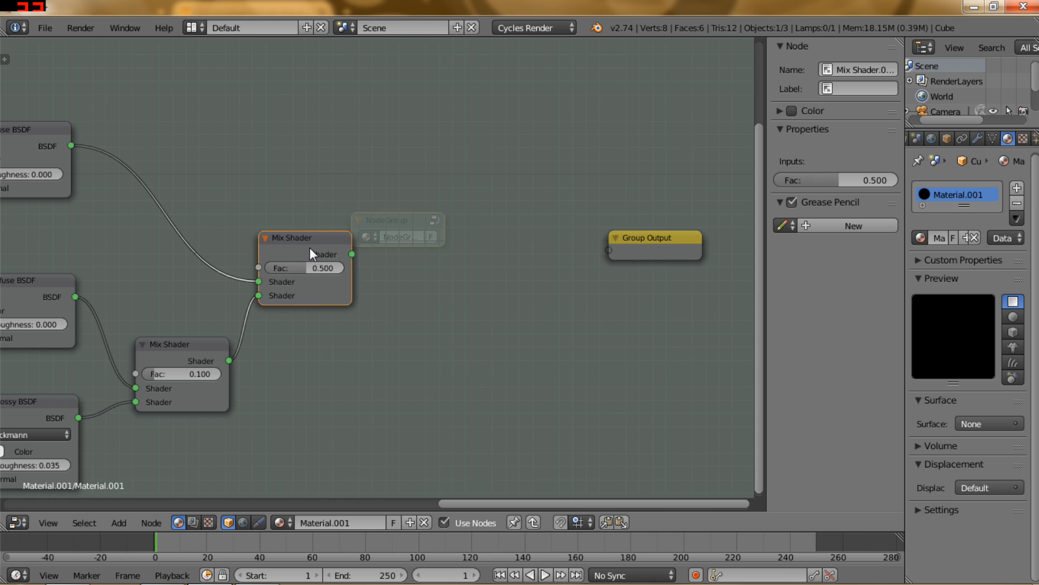
key(shift+d)
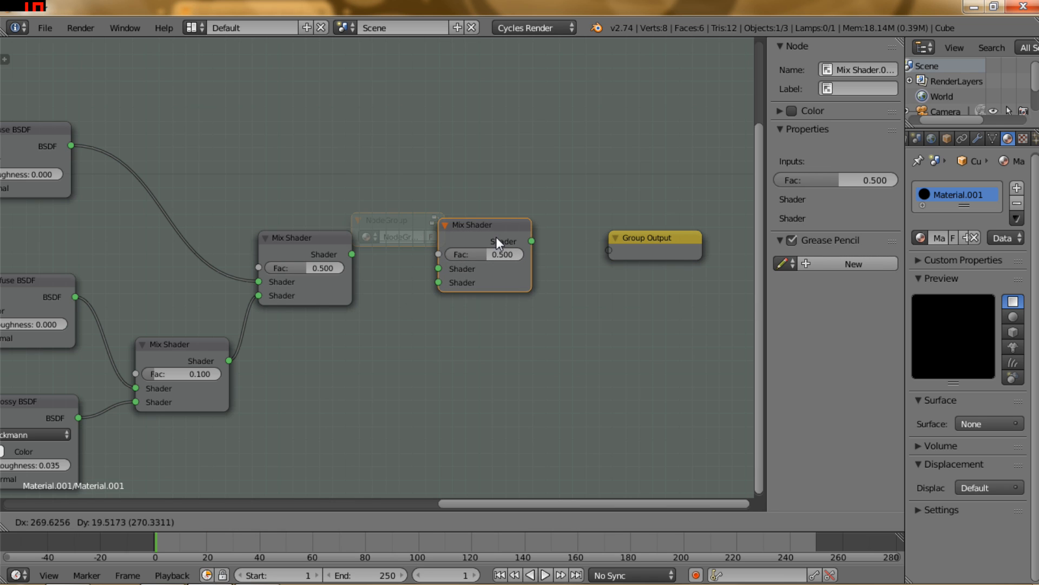
click(501, 238)
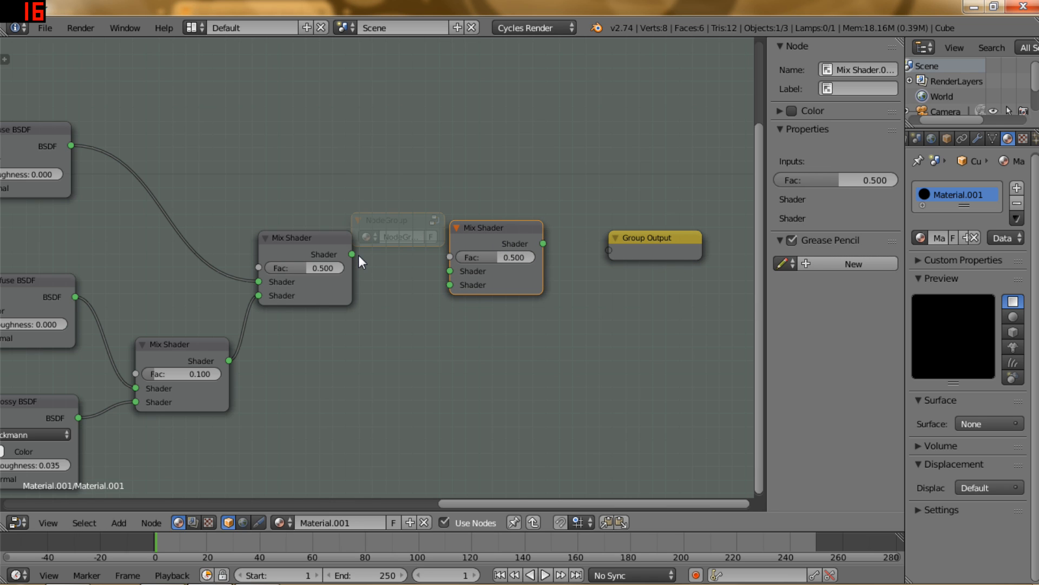
drag(359, 255, 447, 271)
scroll(381, 326, down, 4)
middle_drag(309, 386, 395, 332)
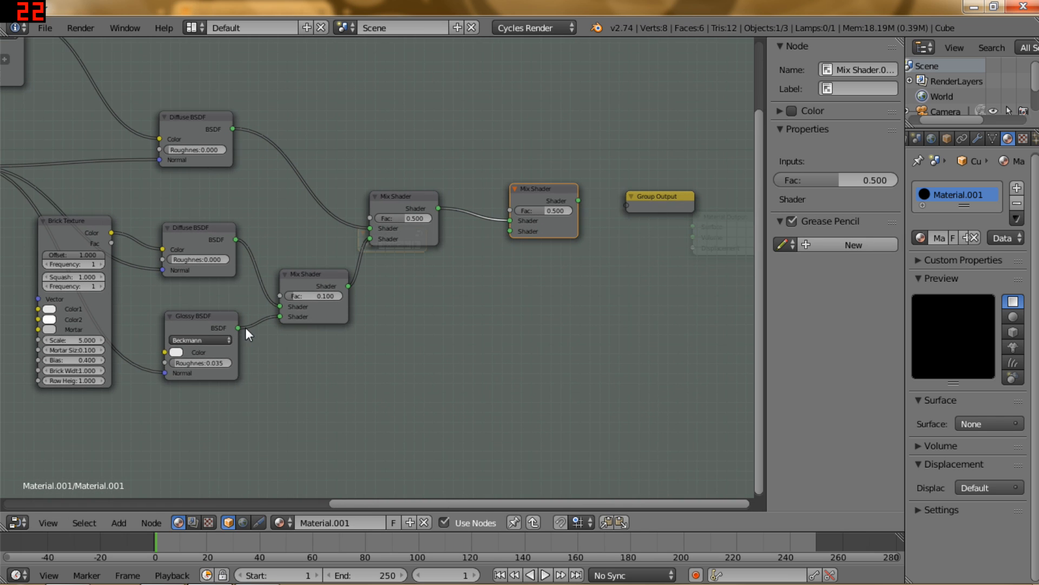
drag(238, 328, 508, 233)
middle_drag(323, 367, 285, 431)
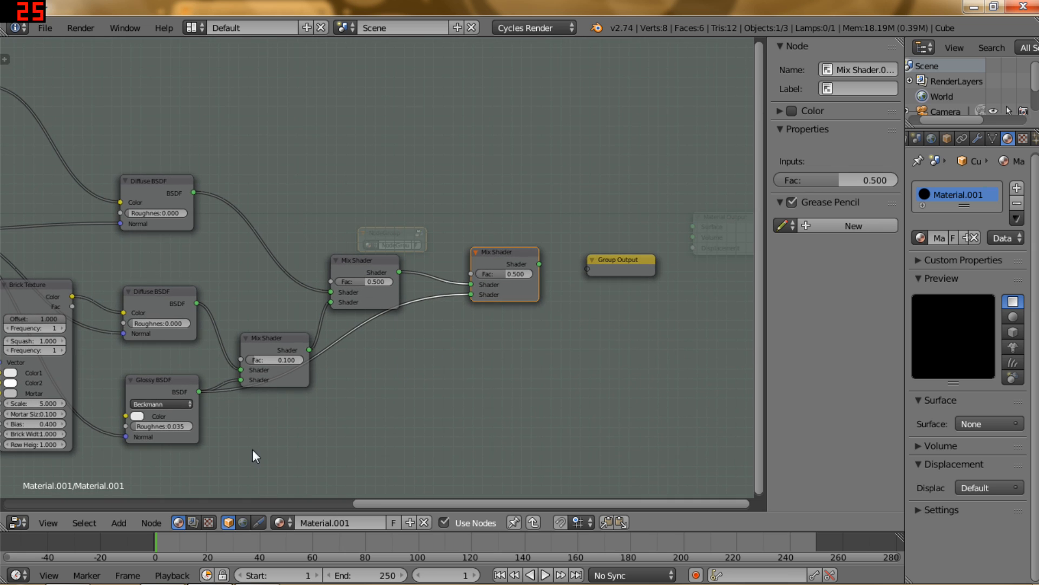
- Add a Layer Weight node above the Mix Shaders and set its Blend to 0.250
click(121, 522)
mouse_move(135, 491)
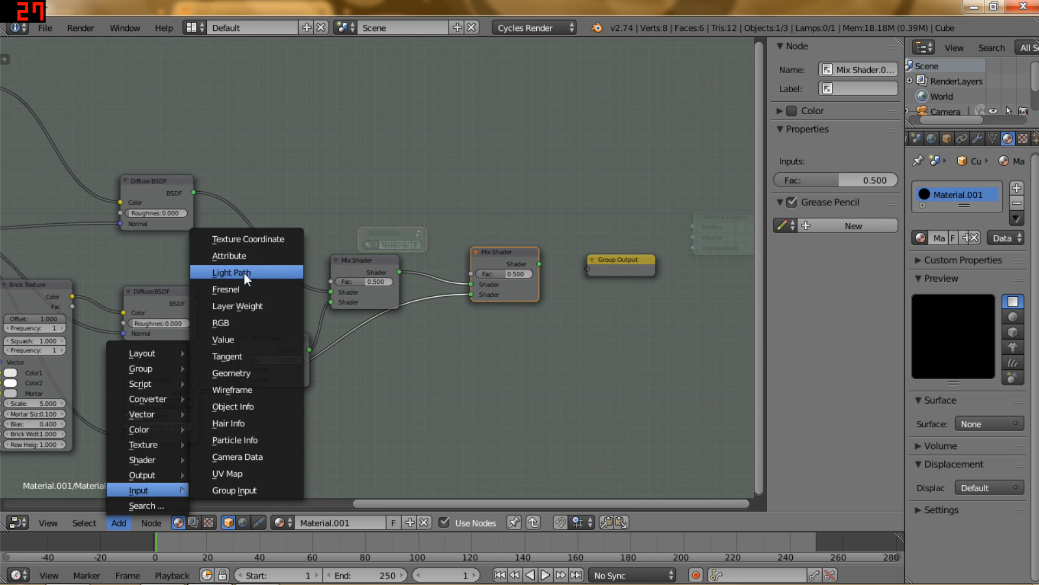
click(245, 306)
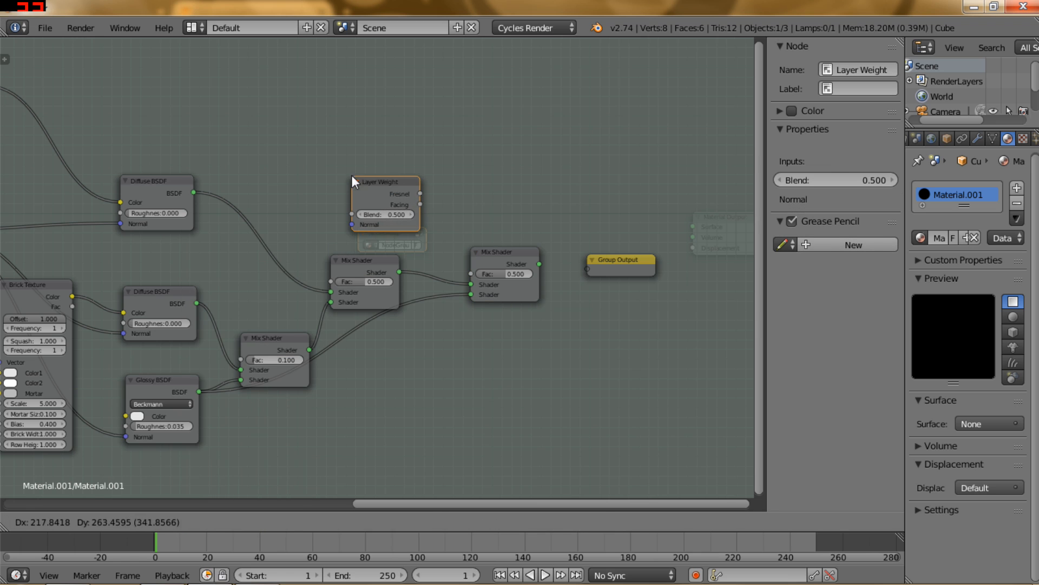
click(352, 174)
scroll(413, 268, up, 5)
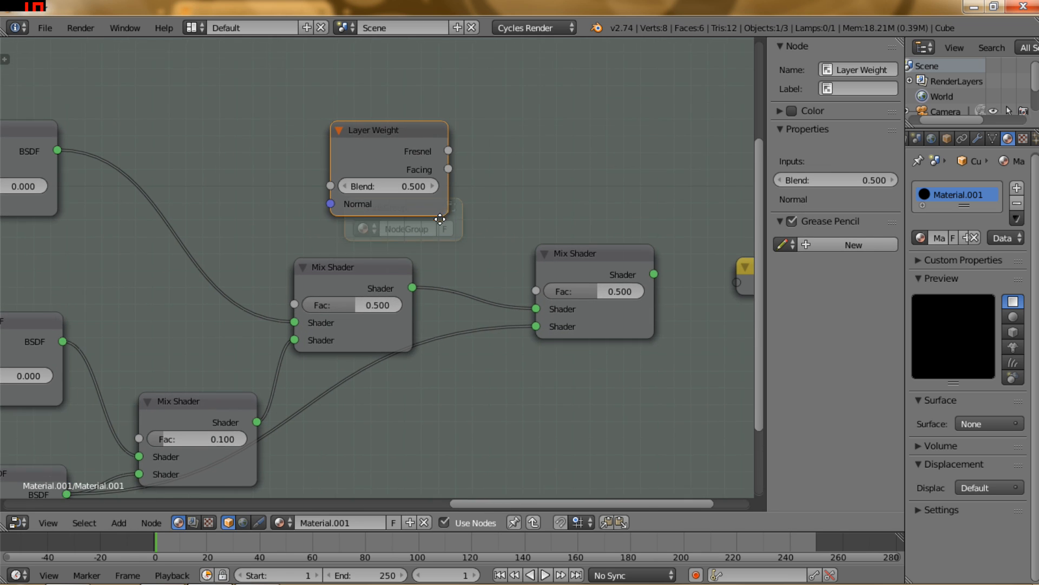
click(409, 201)
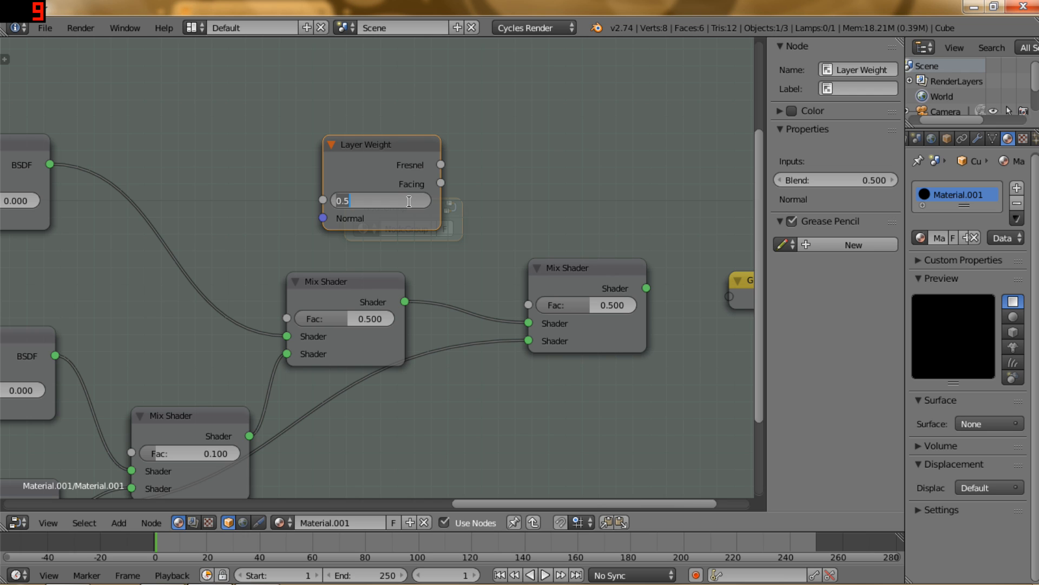
text(0.25)
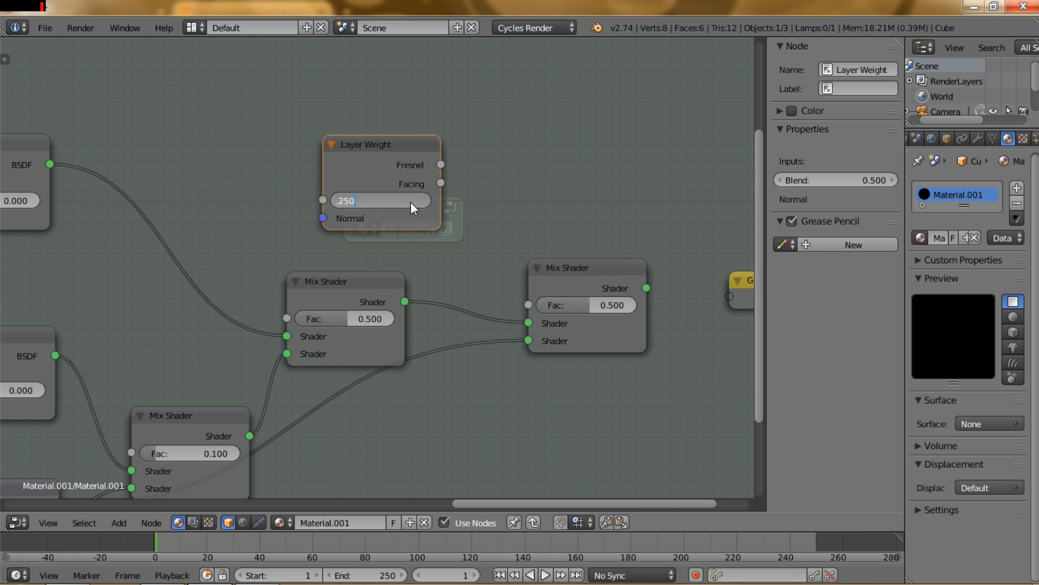
key(Return)
- Connect the Layer Weight's Fresnel to the last Mix Shader's Fac and that Mix Shader's output to the Group Output
middle_drag(438, 206, 399, 179)
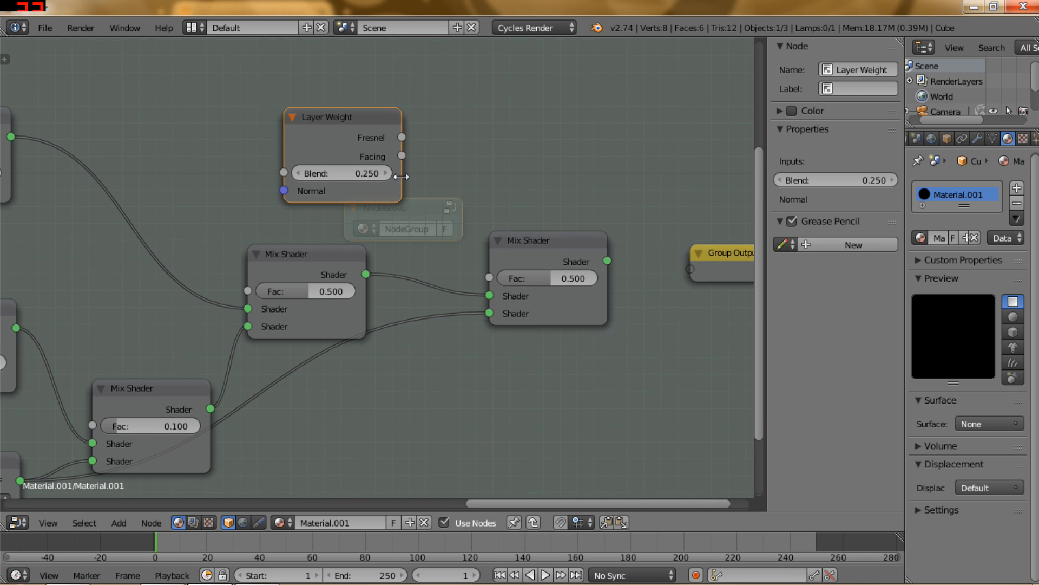
drag(405, 138, 490, 274)
middle_drag(511, 211, 375, 187)
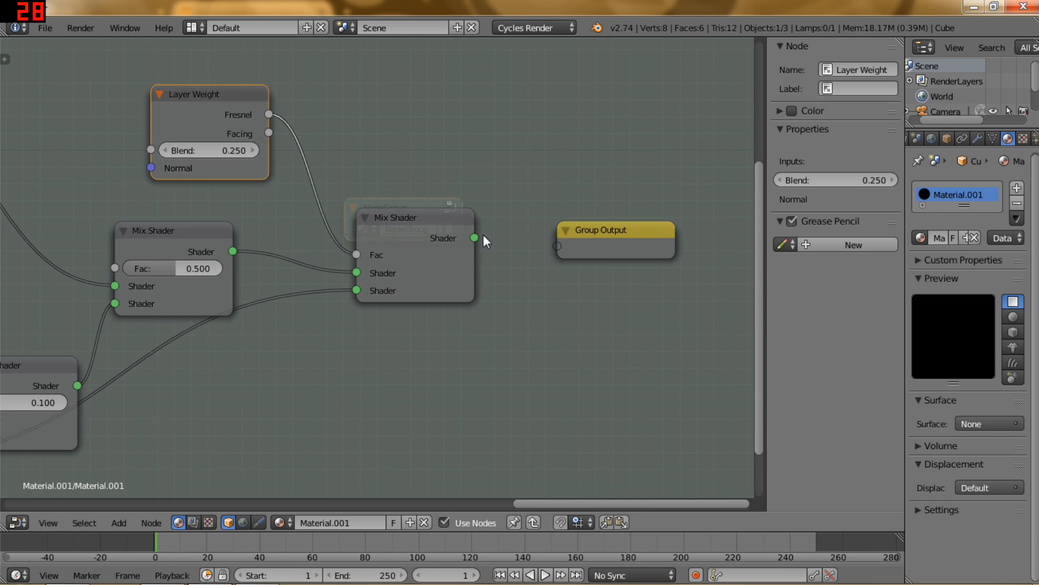
drag(480, 241, 557, 247)
- Reposition the Bump node and its neighboring nodes to tidy the layout ahead of the Diffuse and Glossy shaders
scroll(265, 213, down, 4)
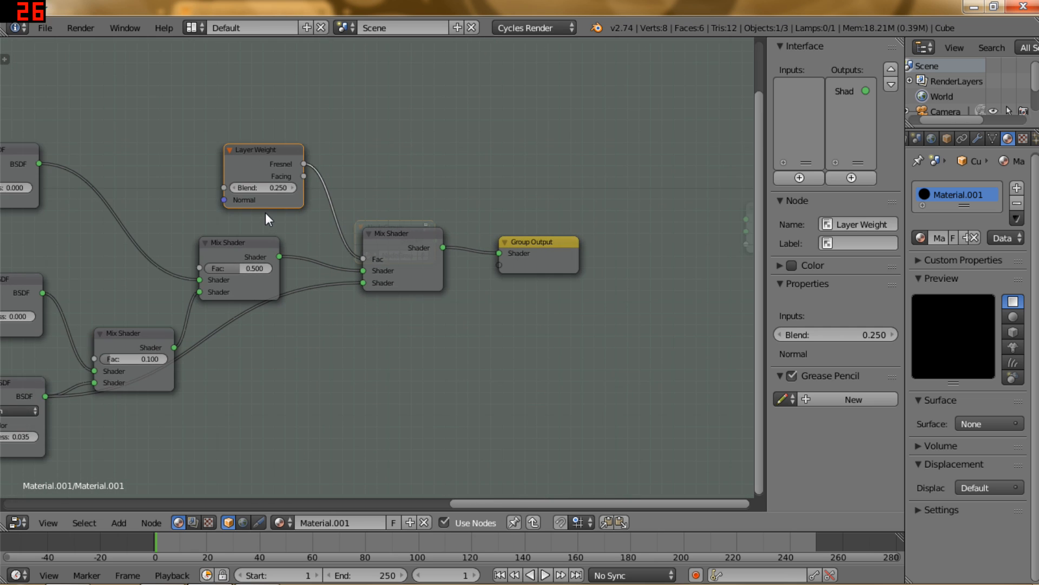
middle_drag(201, 195, 412, 162)
middle_drag(256, 185, 503, 158)
drag(206, 134, 225, 228)
click(290, 182)
drag(291, 182, 297, 237)
mouse_move(364, 158)
mouse_down()
mouse_move(371, 216)
mouse_move(381, 213)
mouse_move(384, 151)
mouse_up()
- Expose Color1 and Color2 of the Brick Texture that colors the lower Diffuse BSDF by linking them to the Group Input
middle_drag(295, 240, 397, 292)
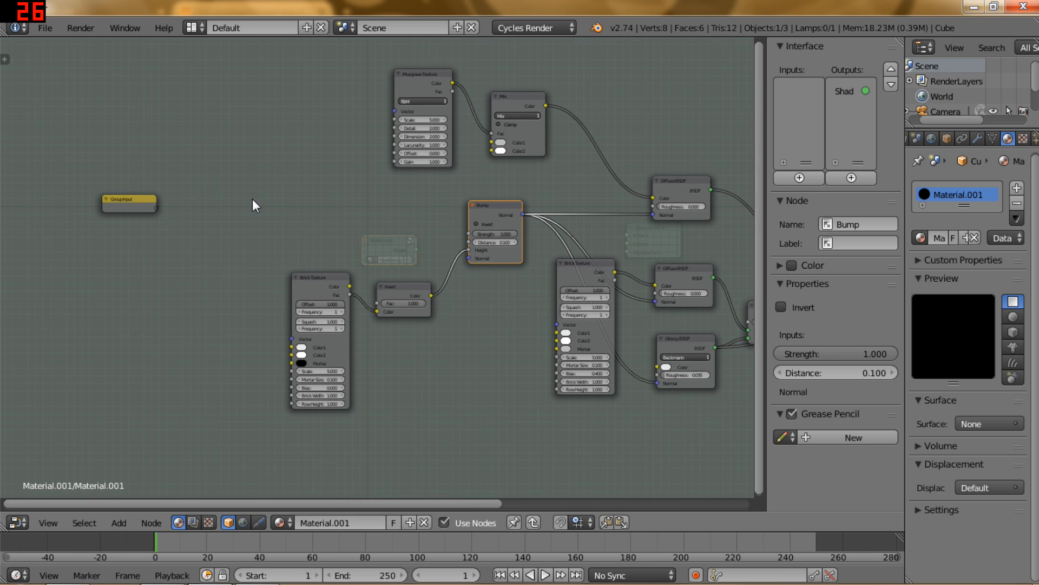
middle_drag(275, 200, 342, 188)
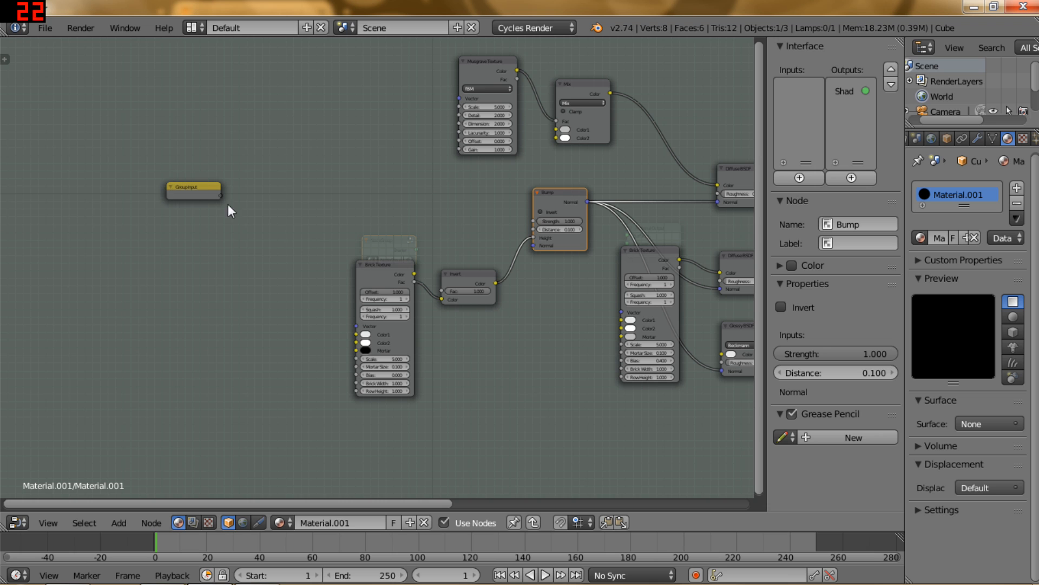
middle_drag(292, 223, 197, 220)
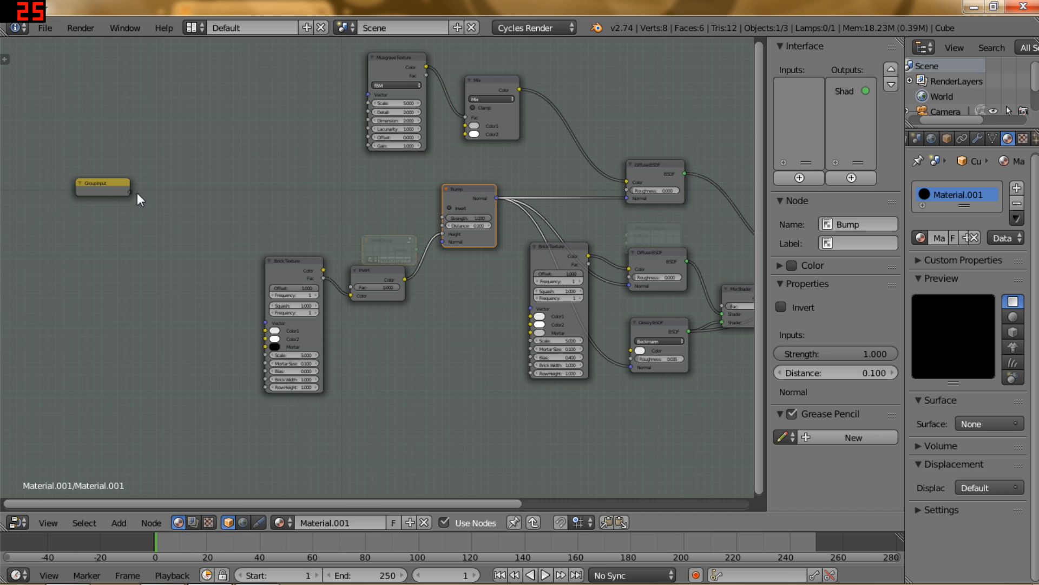
drag(134, 189, 530, 315)
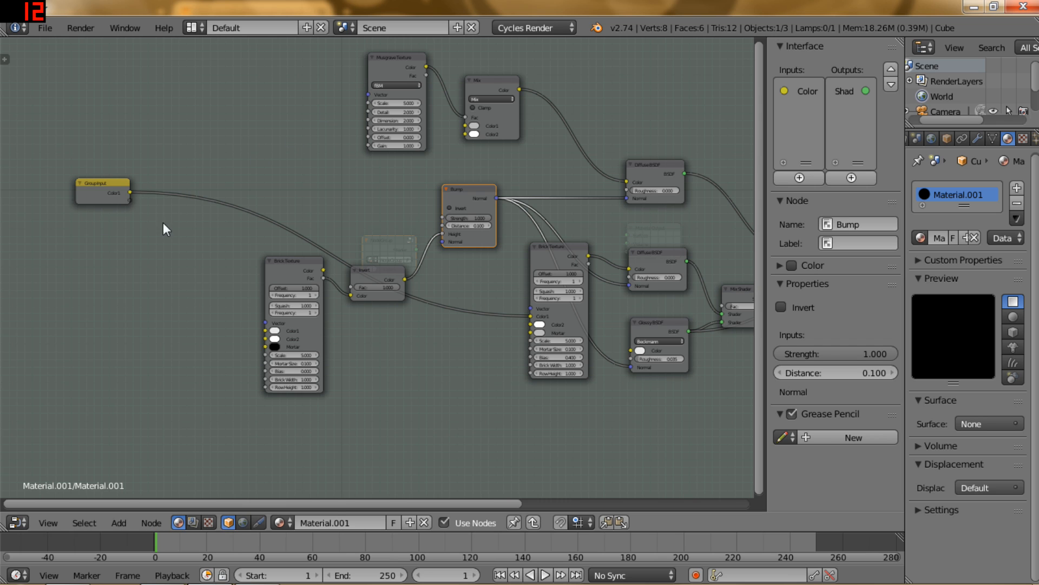
middle_drag(179, 217, 166, 190)
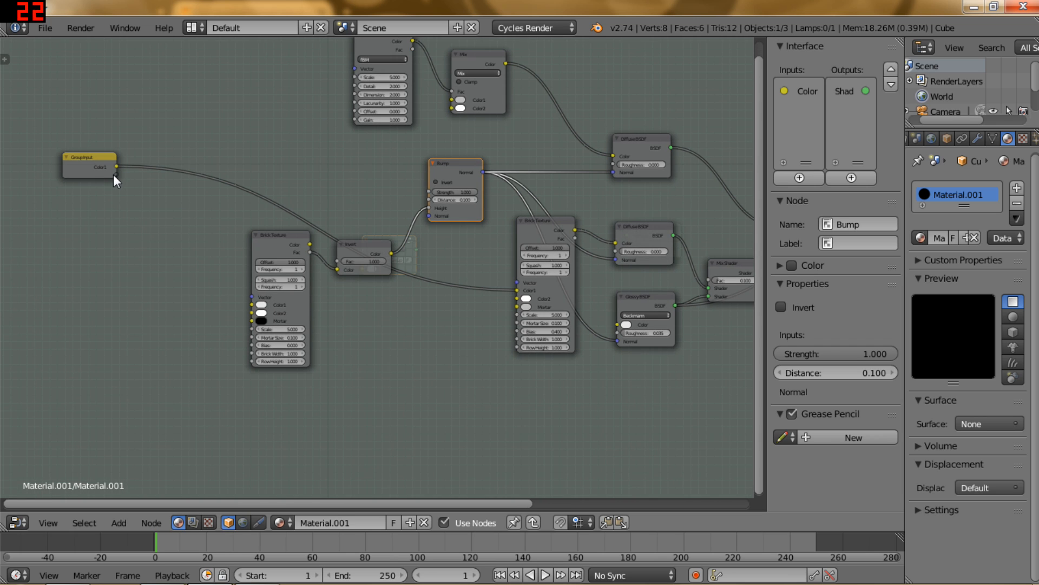
drag(115, 174, 515, 298)
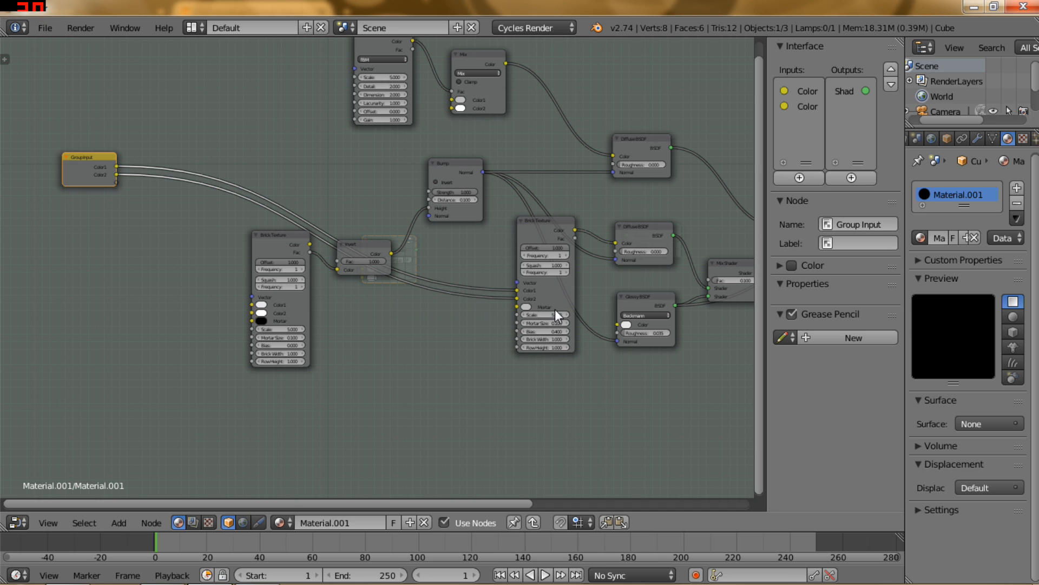
- Expose the Vector input of the Brick Texture that drives the Invert and Bump nodes on the Group Input
middle_drag(391, 239, 498, 255)
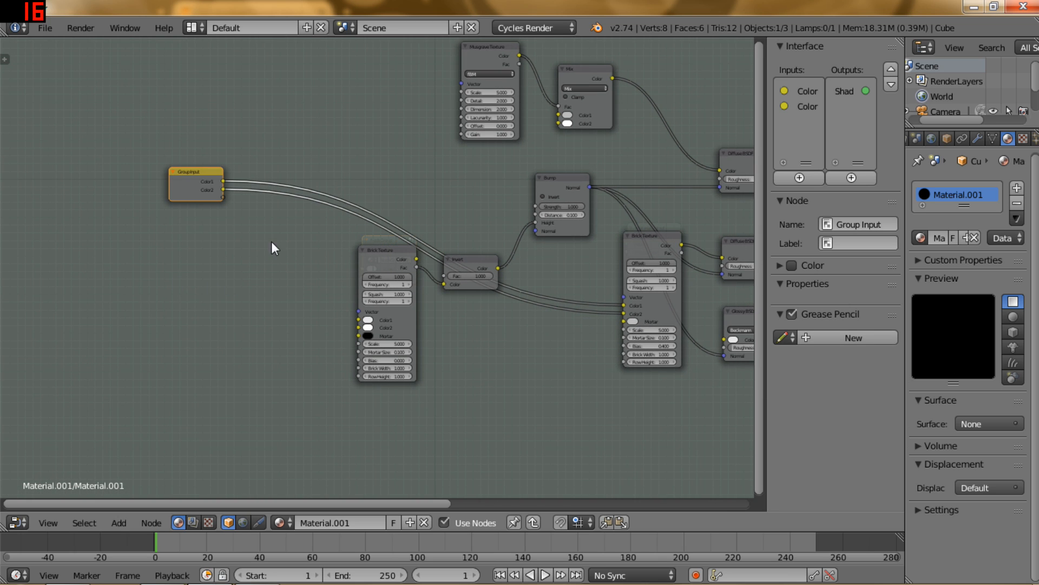
middle_drag(269, 249, 183, 262)
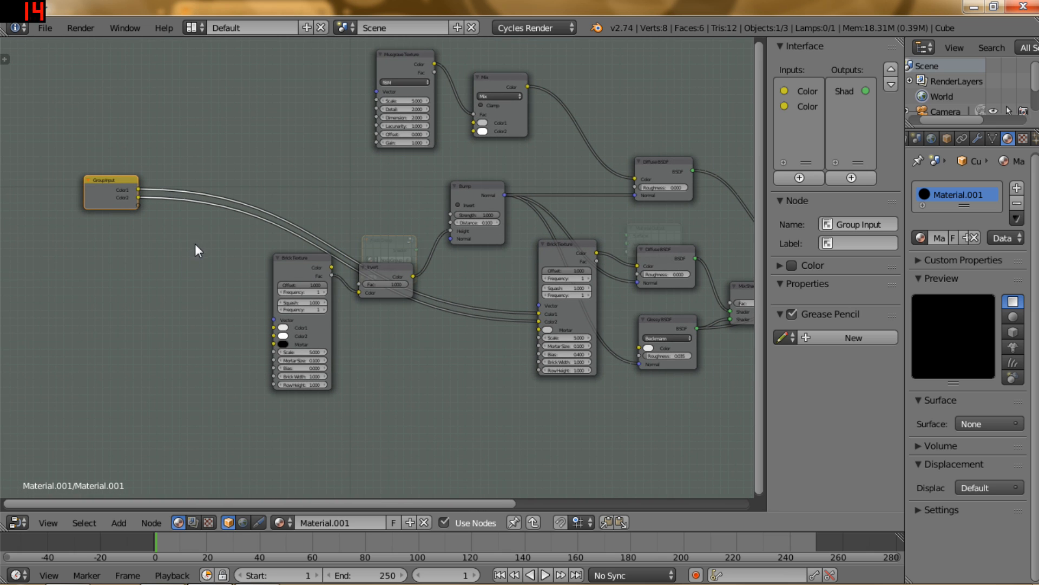
drag(138, 206, 269, 318)
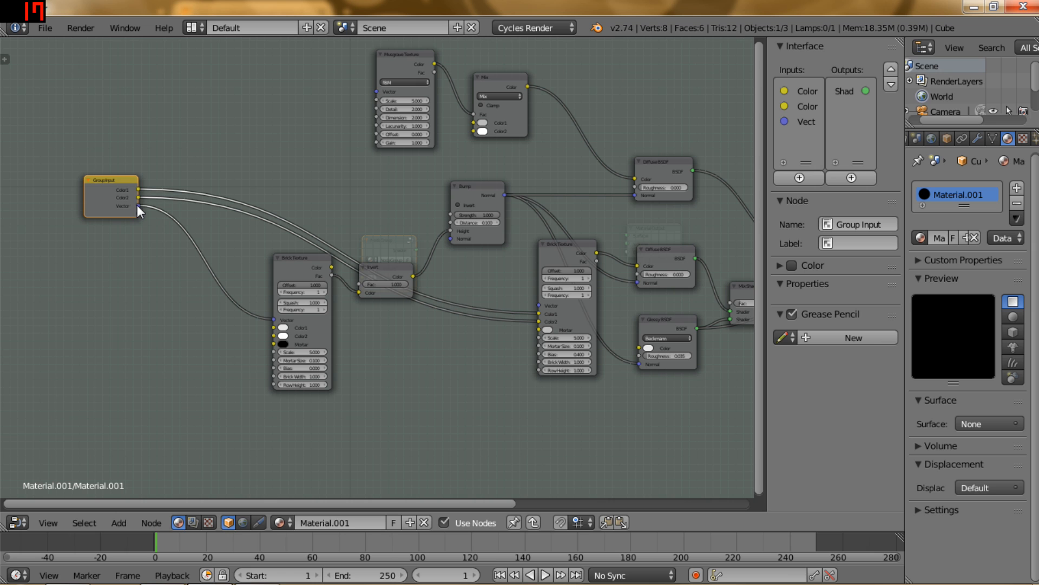
- Connect the Group Input's Vector to the Vector inputs of the Musgrave Texture and the color Brick Texture
scroll(146, 215, up, 2)
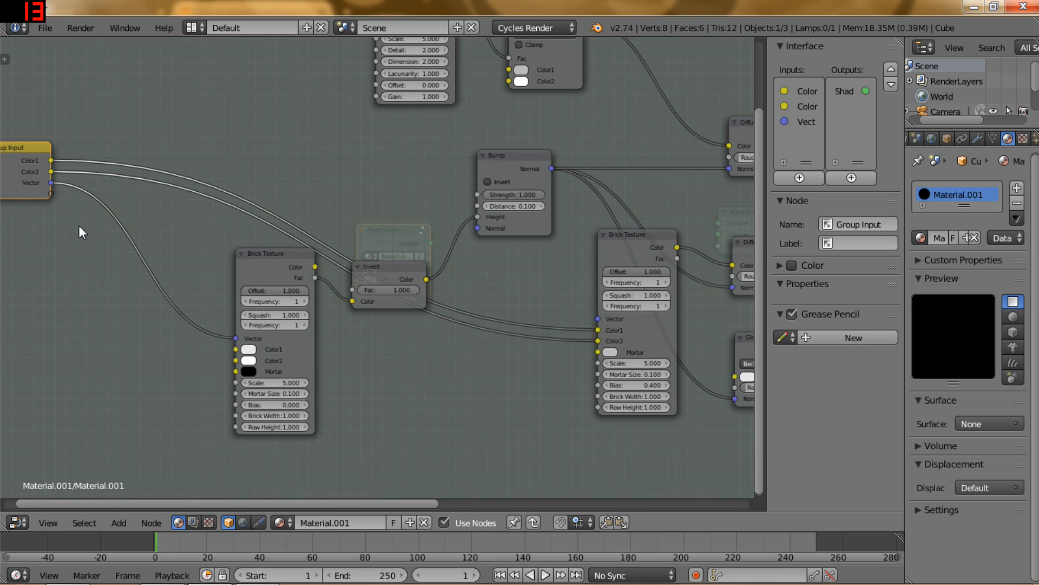
middle_drag(79, 225, 332, 314)
scroll(332, 313, up, 2)
scroll(332, 314, up, 2)
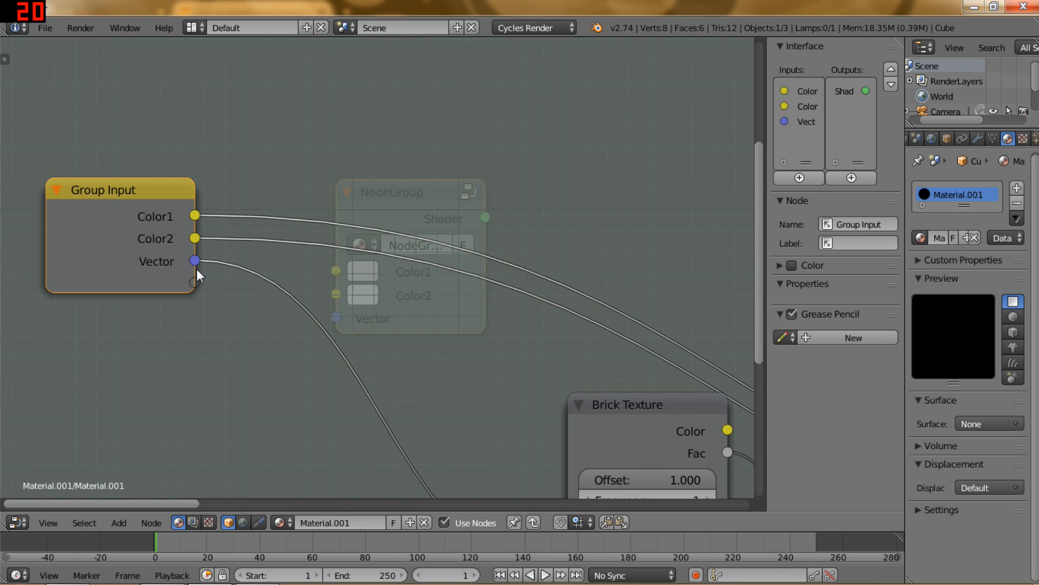
drag(194, 261, 442, 334)
scroll(440, 335, down, 1)
scroll(441, 335, down, 1)
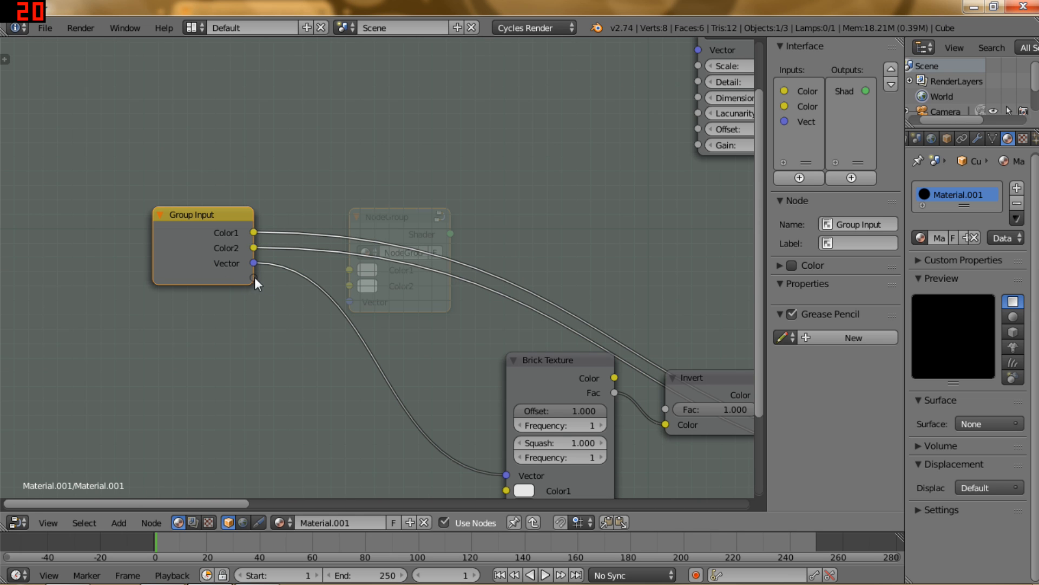
middle_drag(395, 332, 236, 281)
scroll(236, 281, down, 3)
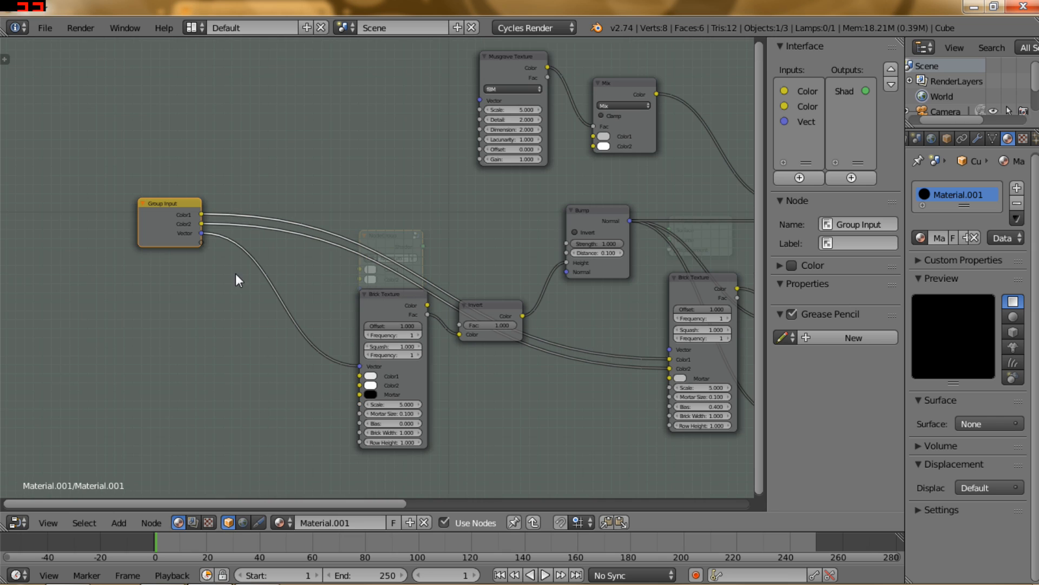
drag(202, 233, 473, 100)
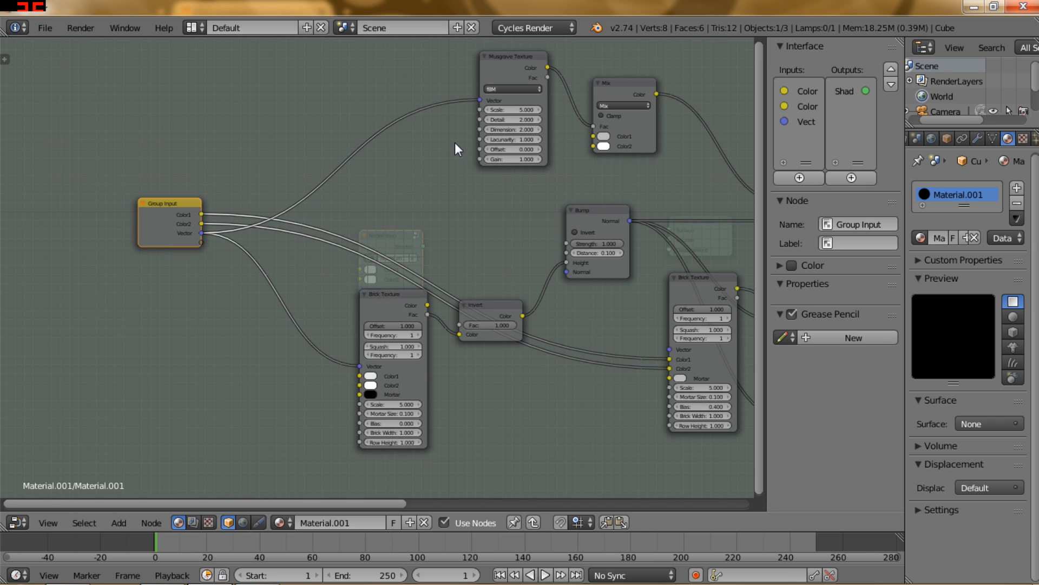
middle_drag(397, 179, 307, 151)
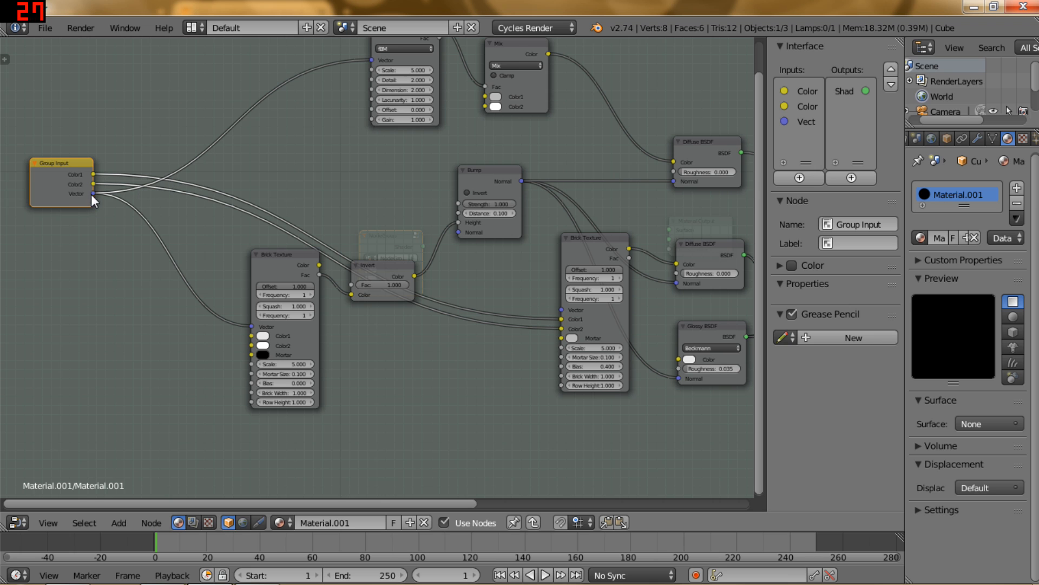
drag(93, 193, 557, 310)
- Expose the bump Brick Texture's Scale on the Group Input and connect it to the Musgrave and color Brick Texture scales too
middle_drag(467, 272, 527, 251)
middle_drag(298, 153, 354, 228)
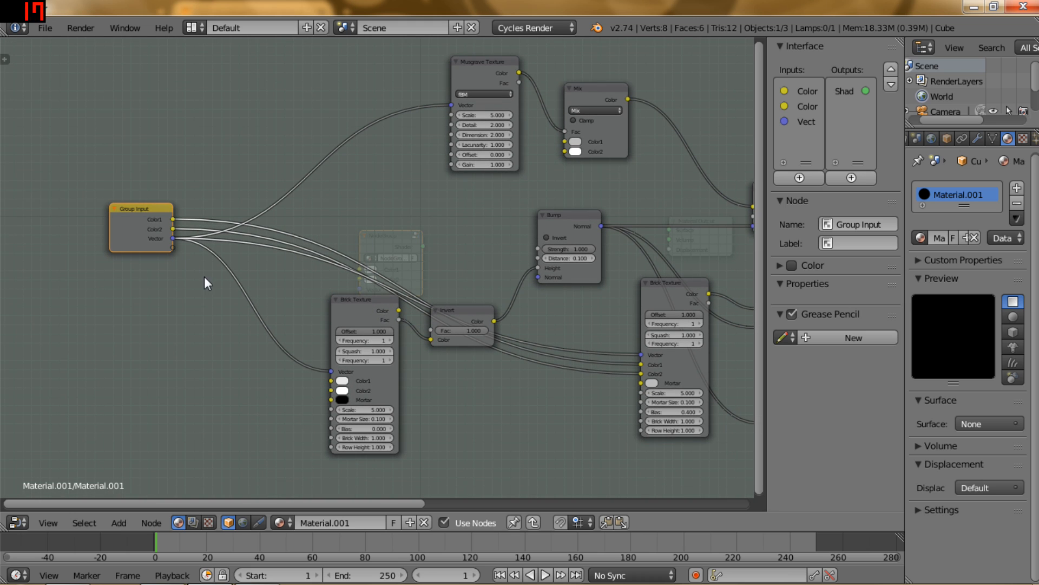
middle_drag(175, 268, 151, 259)
drag(148, 237, 298, 394)
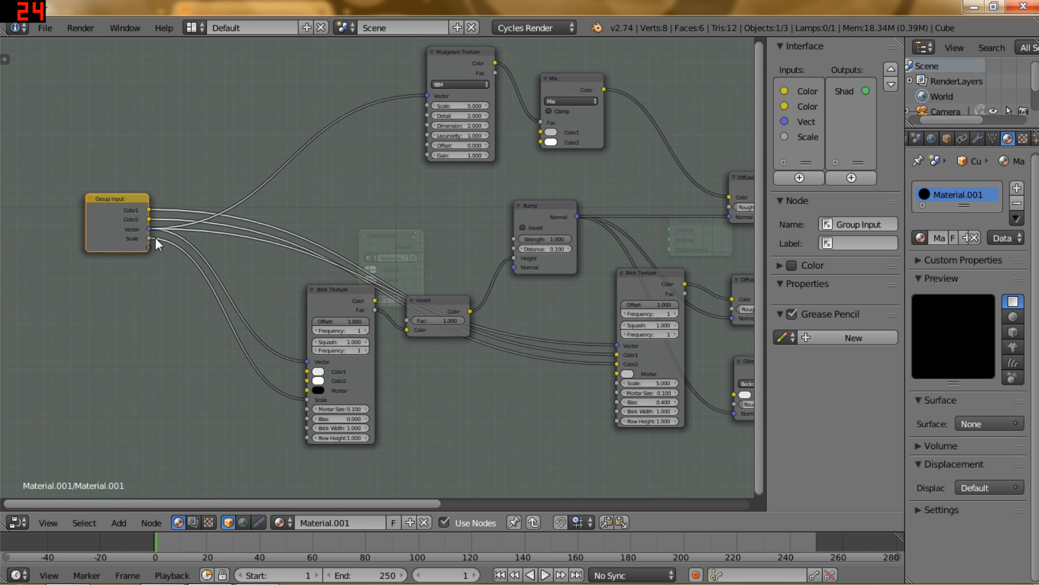
drag(154, 238, 427, 106)
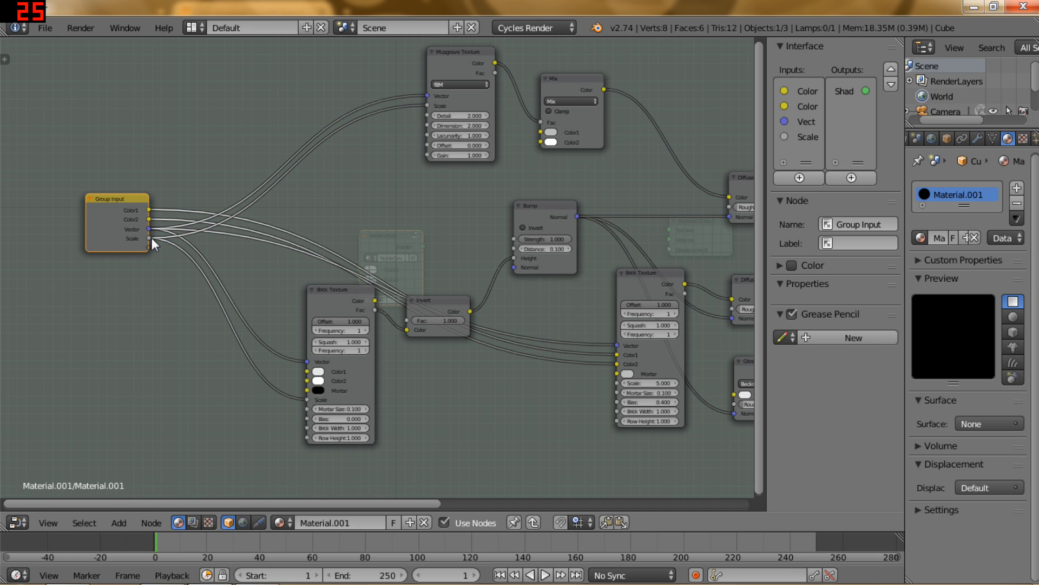
drag(150, 238, 615, 382)
- Expose the Bump node's Strength by linking it to the Group Input's empty socket
middle_drag(593, 380, 488, 333)
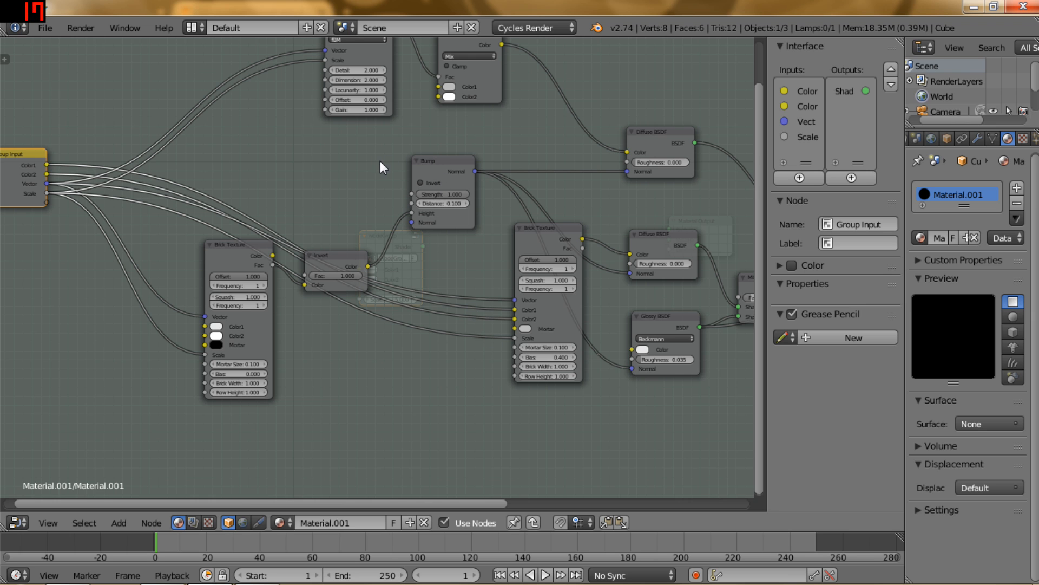
middle_drag(305, 173, 580, 226)
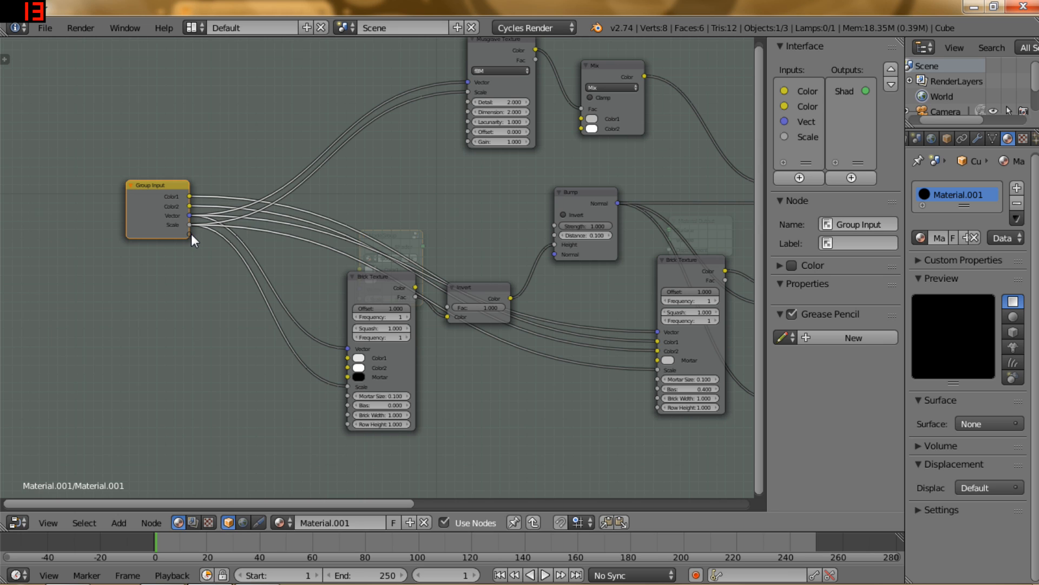
drag(190, 234, 554, 226)
- Examine the Group Input's connections and the complete node network inside the group
middle_drag(499, 178, 433, 178)
scroll(560, 222, down, 3)
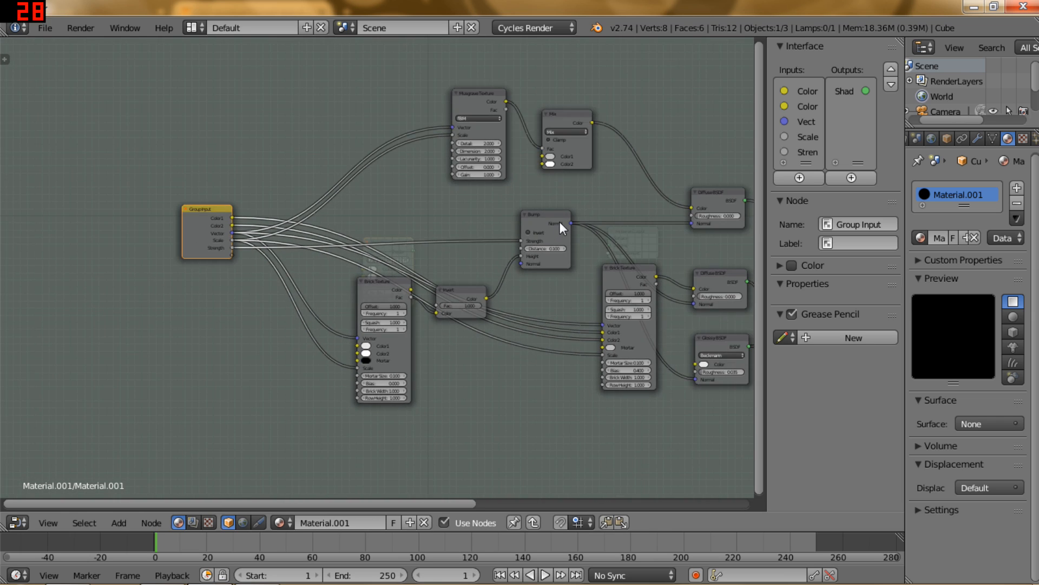
middle_drag(587, 228, 433, 222)
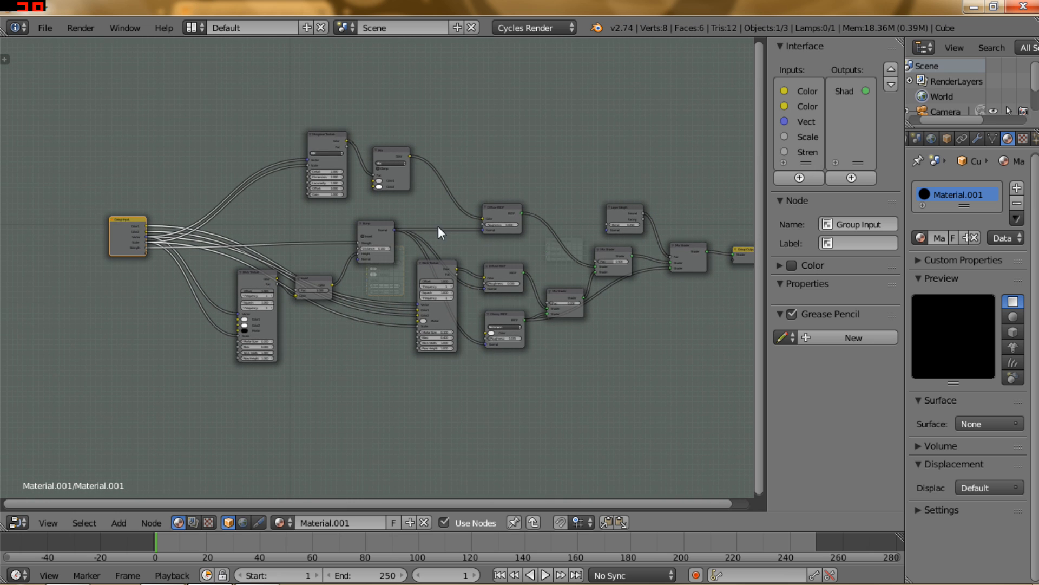
middle_drag(315, 232, 507, 227)
scroll(438, 231, up, 8)
scroll(437, 229, up, 2)
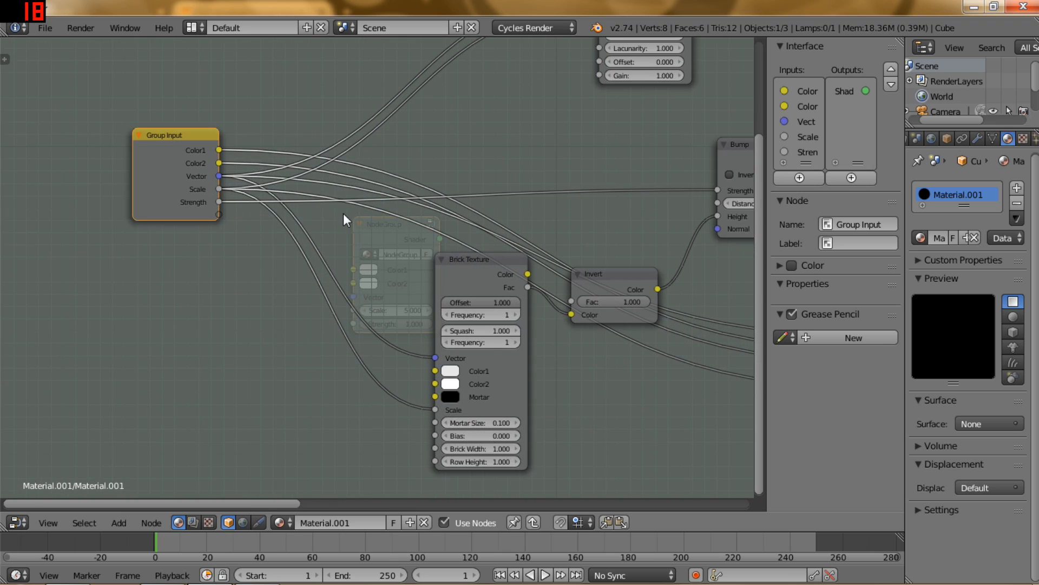
middle_drag(343, 217, 399, 246)
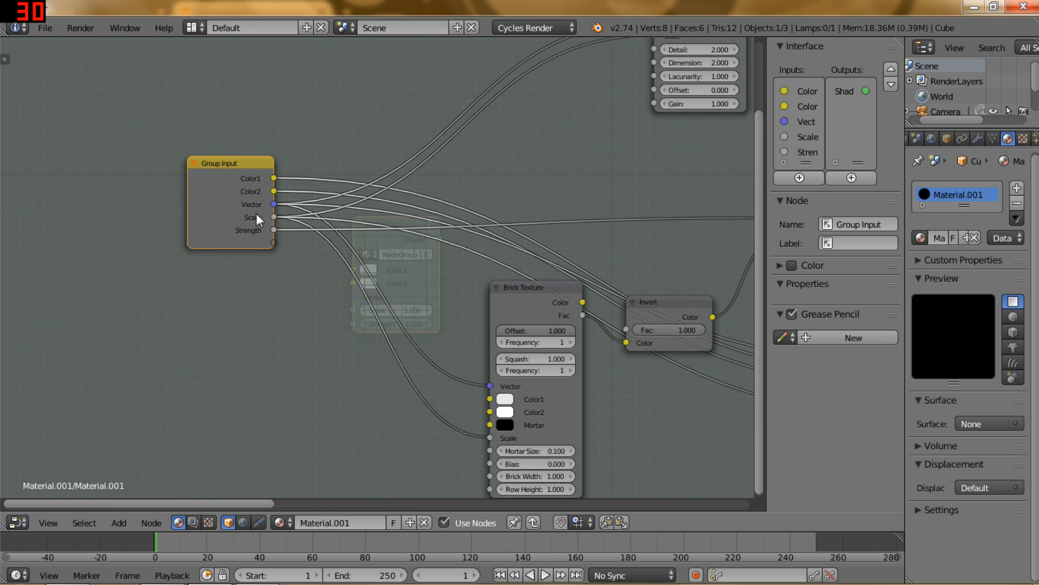
middle_drag(374, 239, 321, 244)
scroll(321, 239, down, 8)
middle_drag(460, 235, 339, 235)
scroll(356, 239, down, 3)
scroll(355, 240, down, 1)
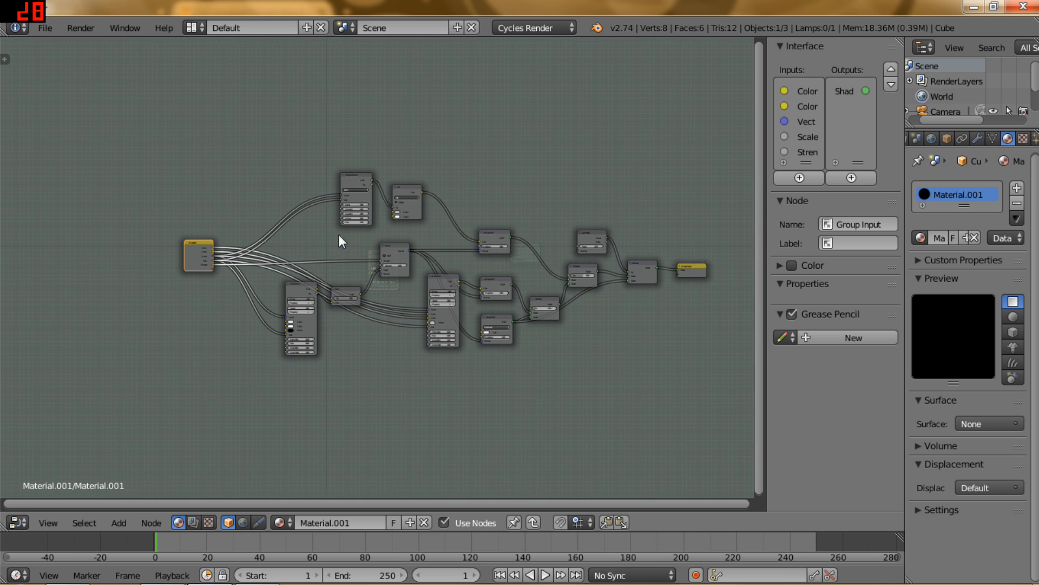
- Exit the node group to the material's main node tree and inspect the group node's exposed inputs
key(Tab)
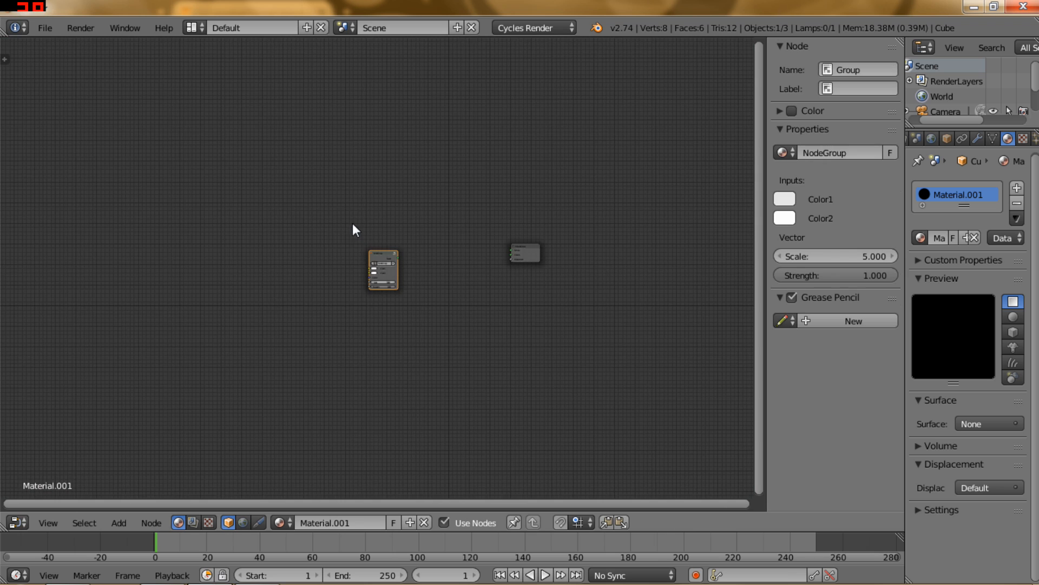
scroll(411, 258, up, 4)
scroll(411, 251, up, 6)
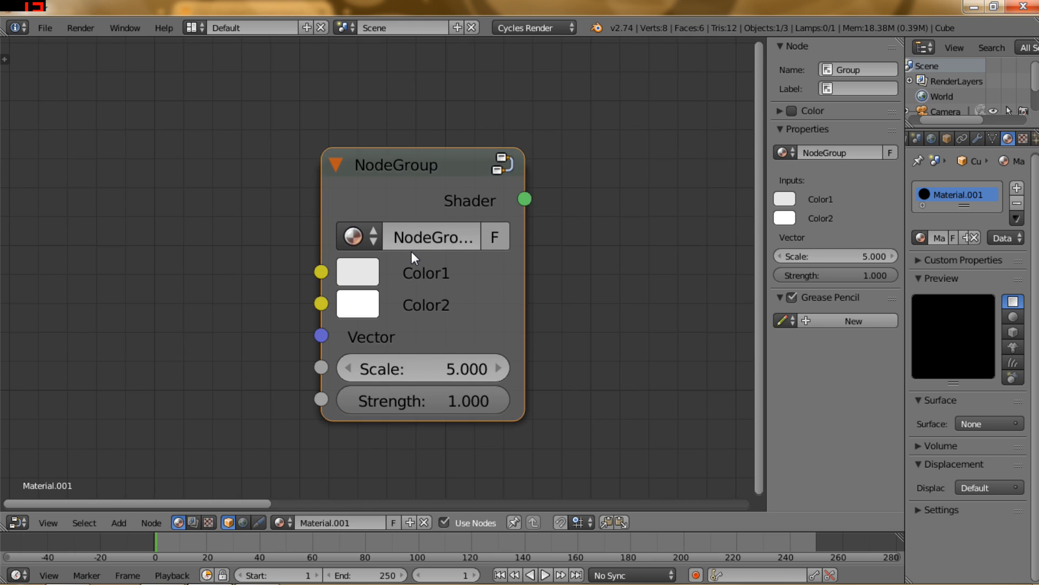
- Rename the node group as Tiles
scroll(415, 251, down, 1)
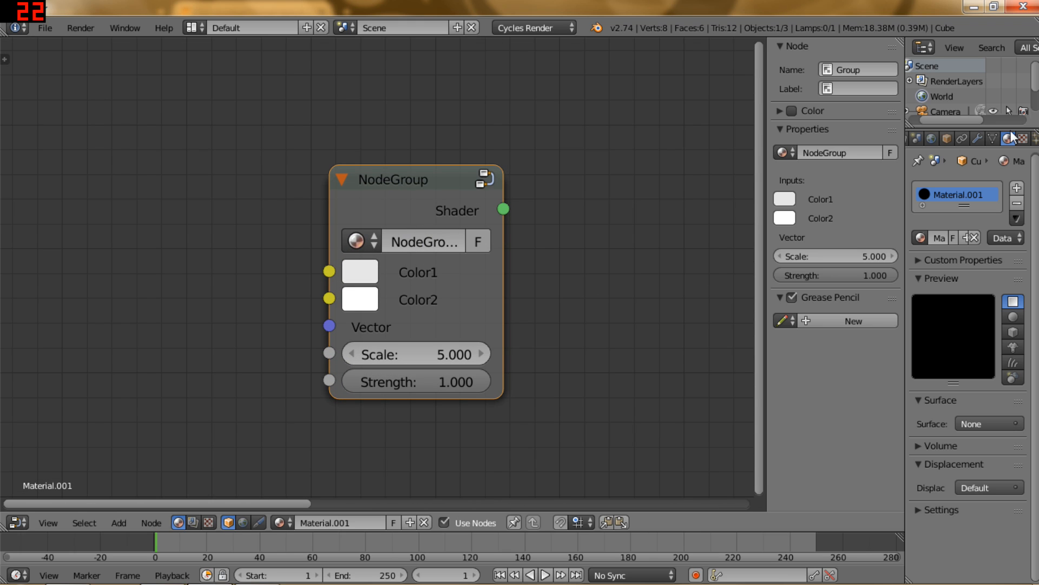
click(839, 154)
key(BackSpace)
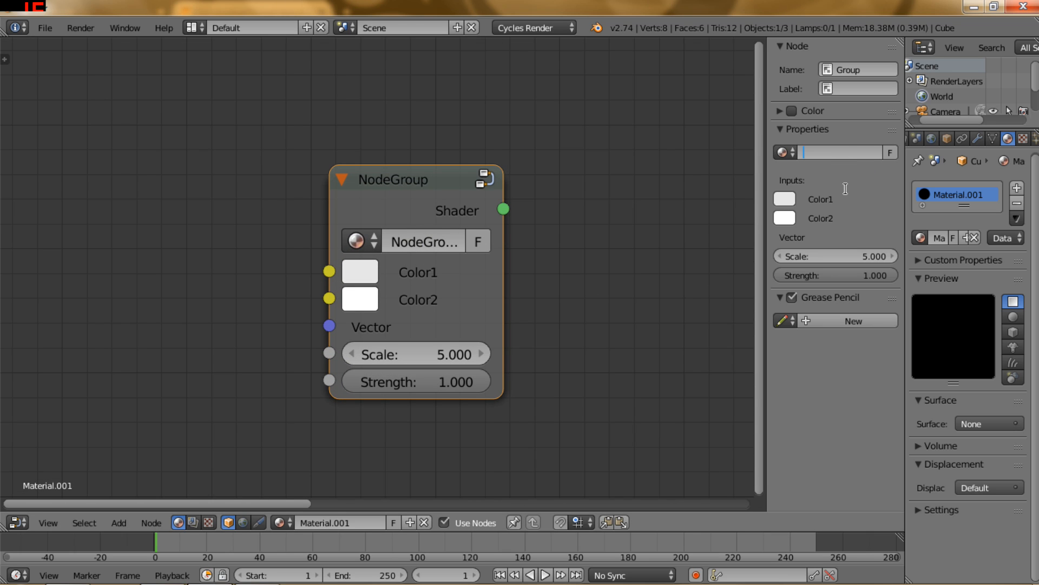
text(Tiles)
key(Return)
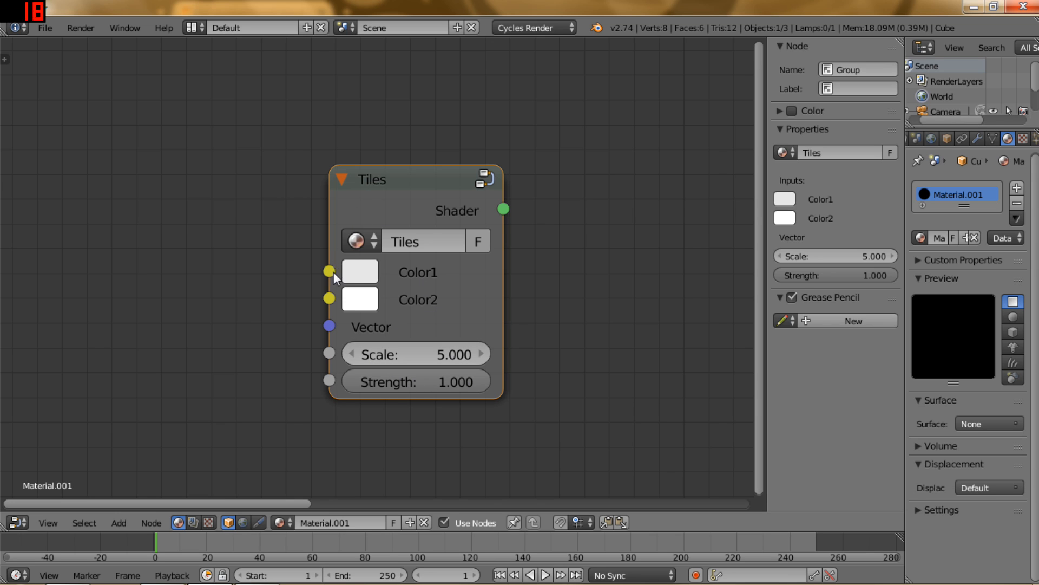
- Open the Tiles group to look over its internal nodes and return to the main material tree
key(Tab)
scroll(360, 268, down, 4)
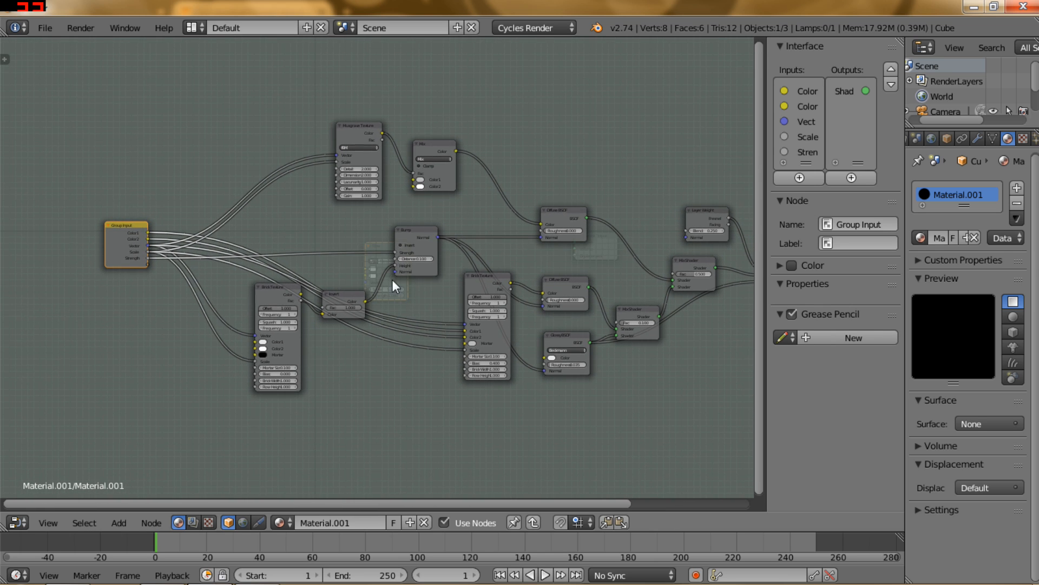
scroll(393, 268, up, 2)
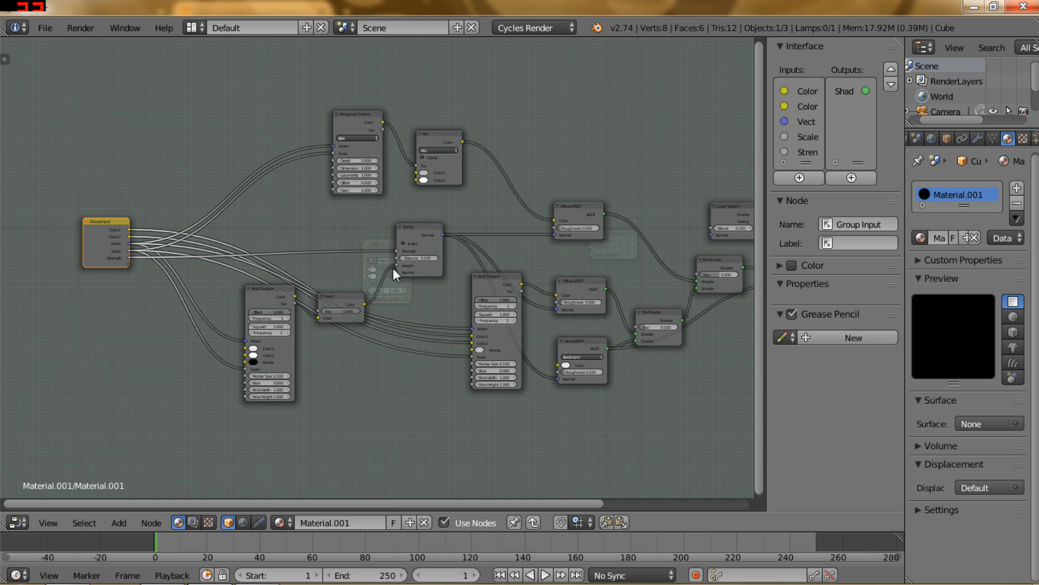
key(Tab)
scroll(398, 272, up, 3)
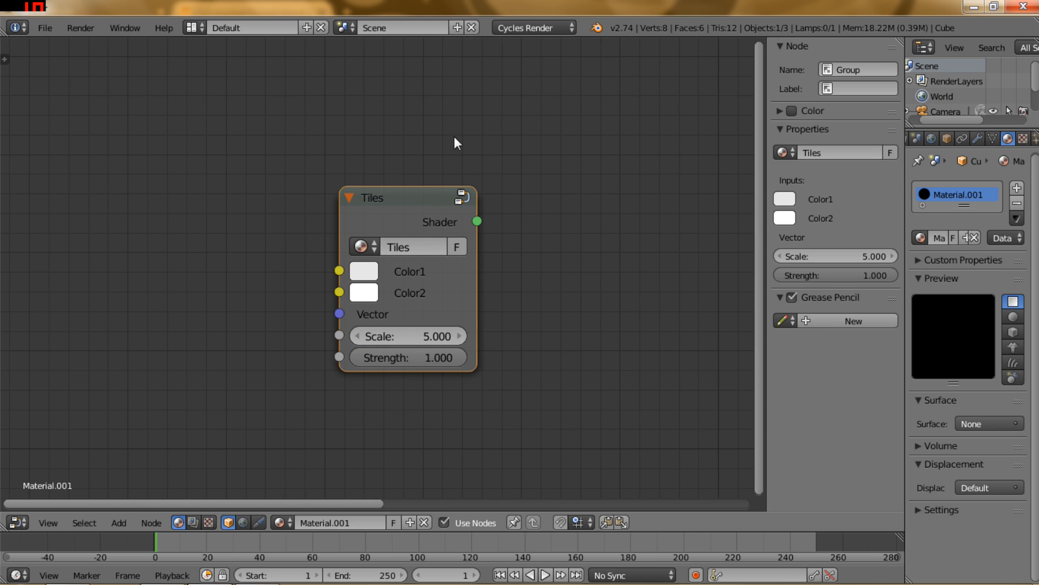
- Move the Tiles group node farther away from the Material Output node
scroll(447, 292, down, 4)
middle_drag(513, 281, 441, 288)
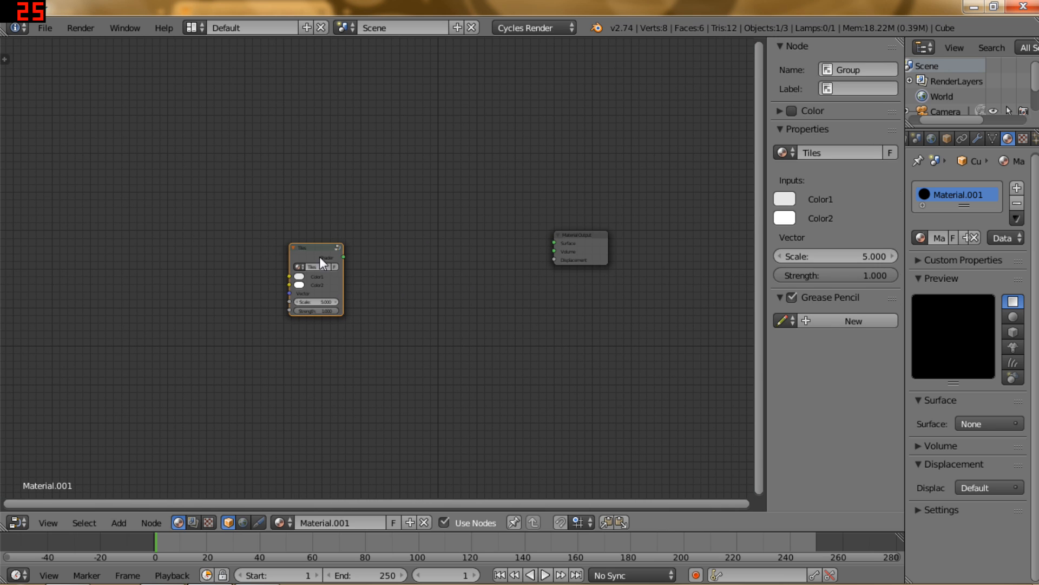
key(g)
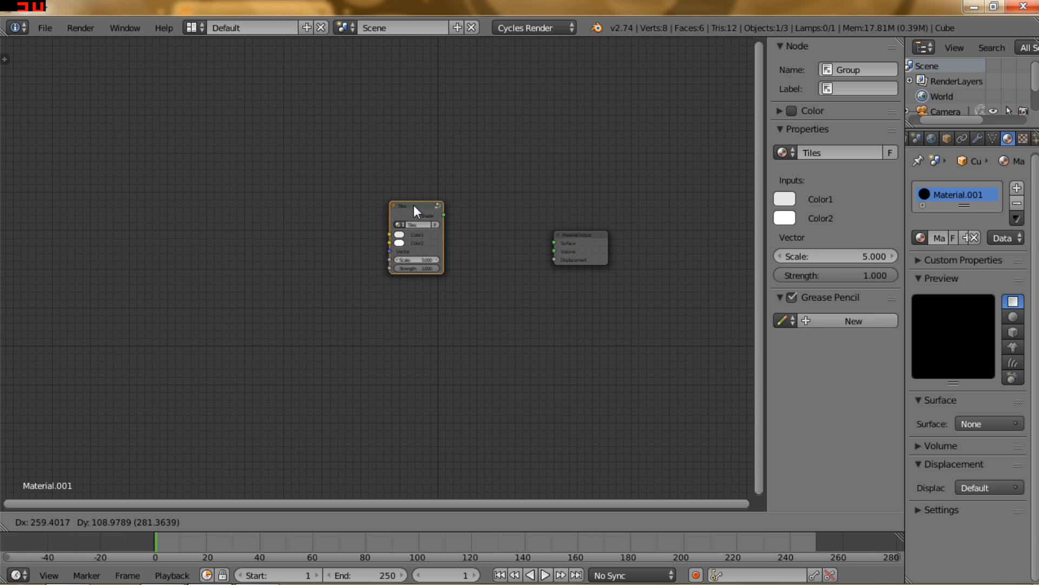
click(255, 237)
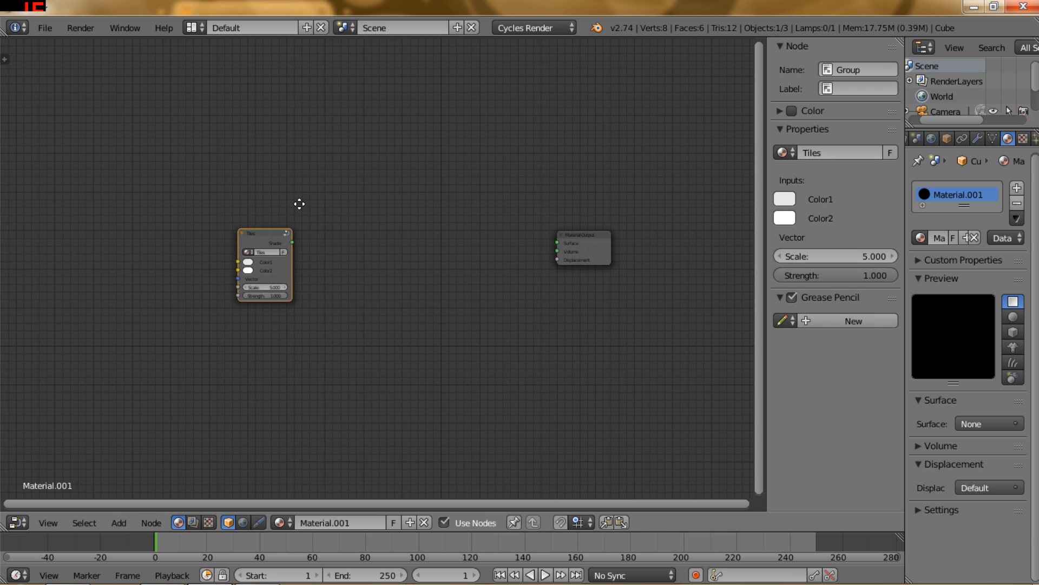
middle_drag(284, 205, 401, 207)
scroll(398, 265, up, 10)
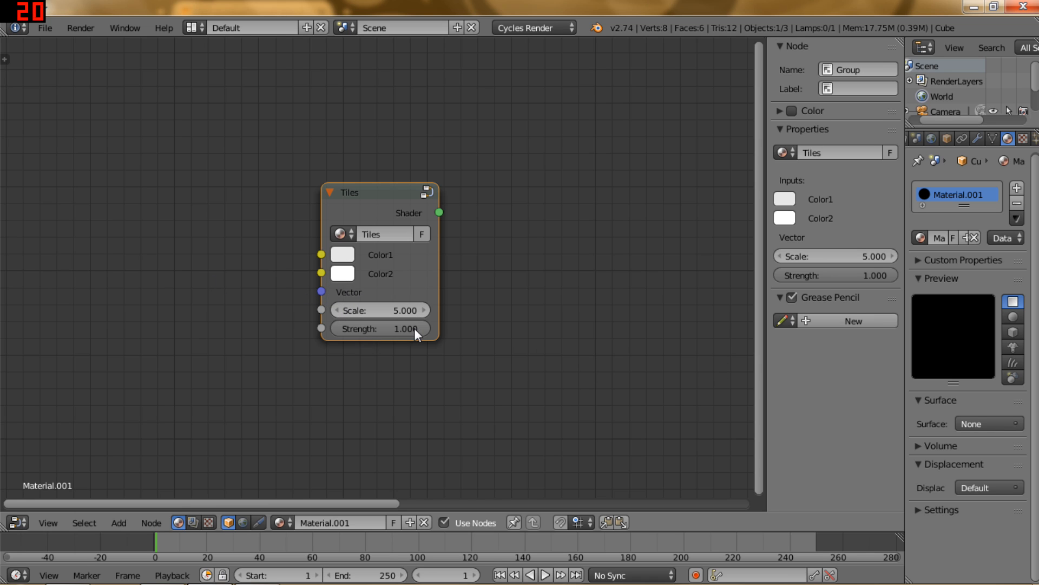
- Enter the Tiles group and examine its network from the Group Input through to the Group Output
key(Tab)
scroll(451, 289, down, 5)
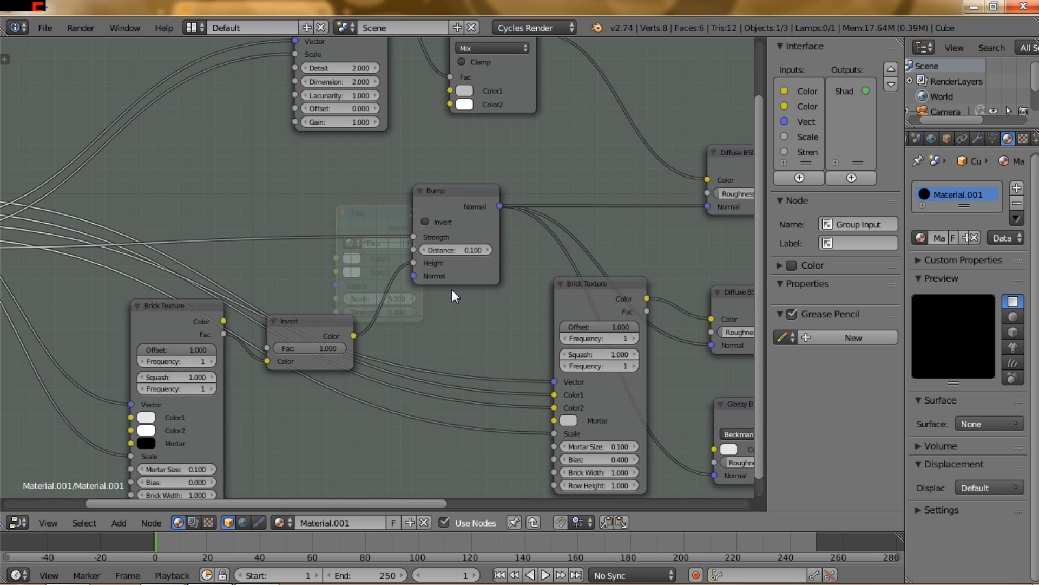
middle_drag(462, 282, 417, 267)
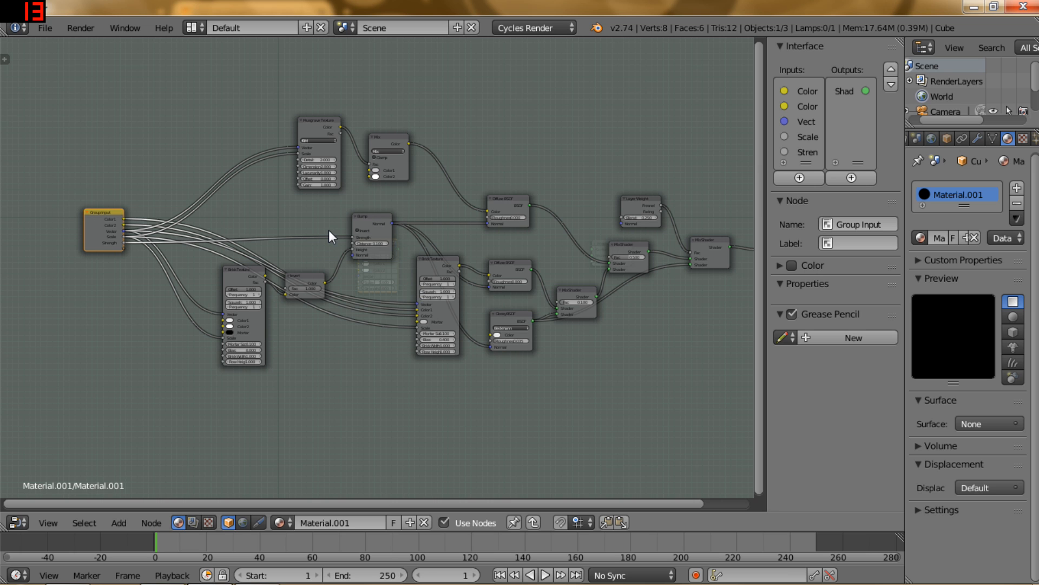
mouse_move(329, 229)
middle_down()
mouse_move(197, 227)
mouse_move(432, 249)
mouse_move(325, 232)
mouse_move(333, 238)
middle_up()
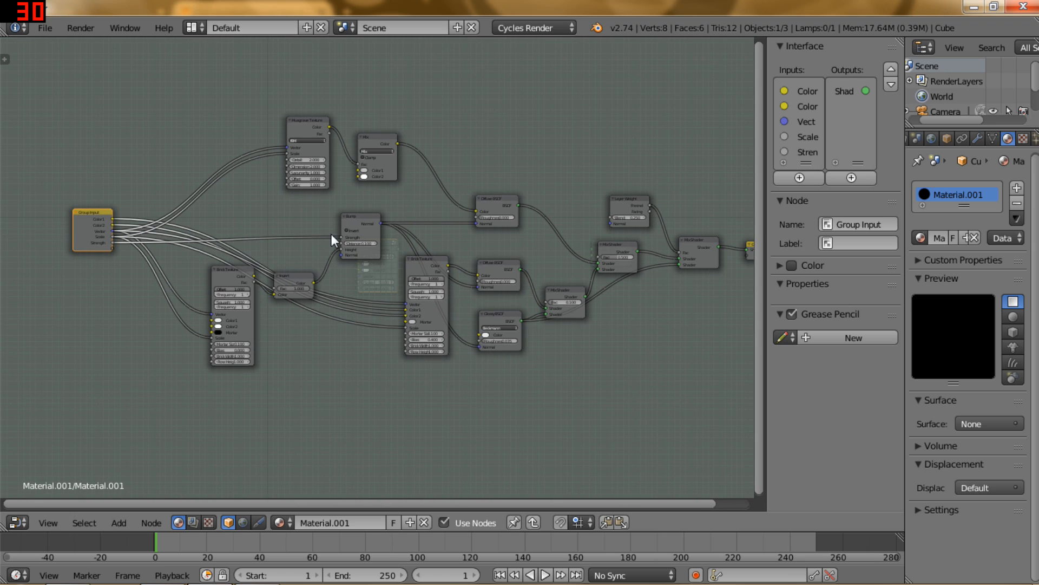
middle_drag(270, 248, 223, 252)
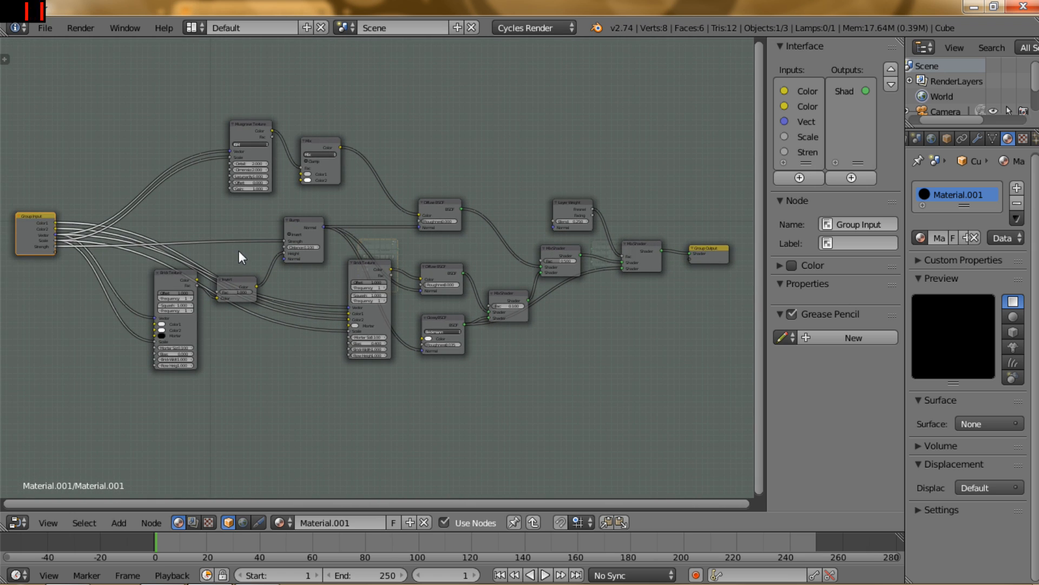
middle_drag(216, 246, 82, 263)
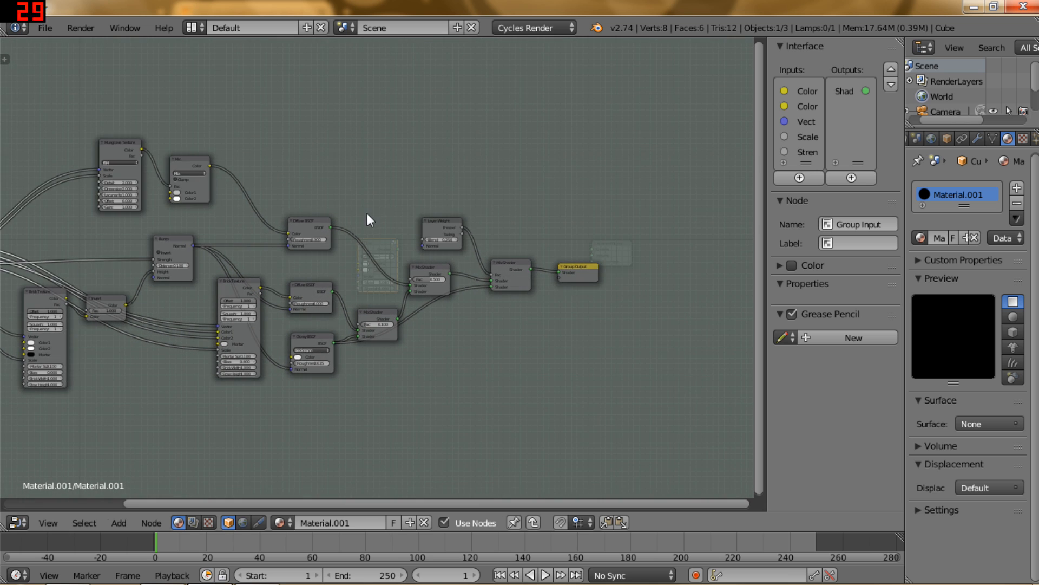
middle_drag(355, 214, 271, 207)
scroll(461, 236, up, 4)
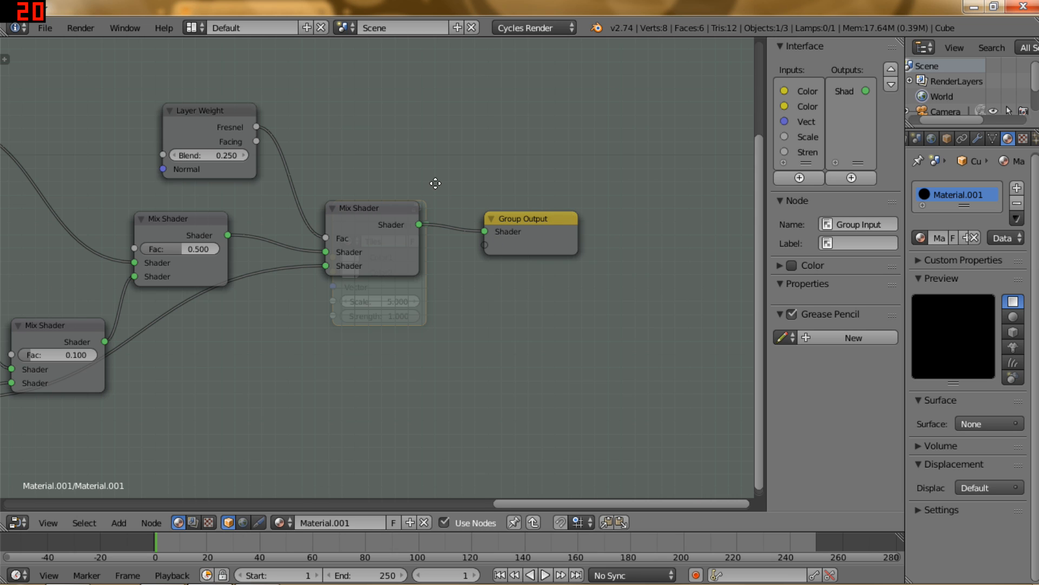
- Try to link the Layer Weight's Facing output to the Group Output's empty socket
middle_drag(435, 183, 422, 173)
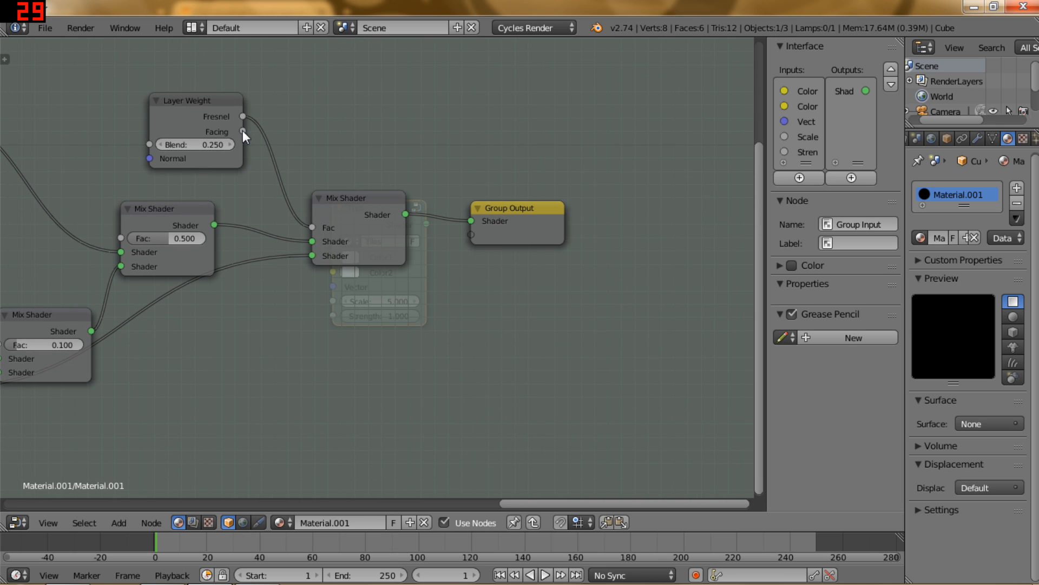
drag(242, 131, 470, 235)
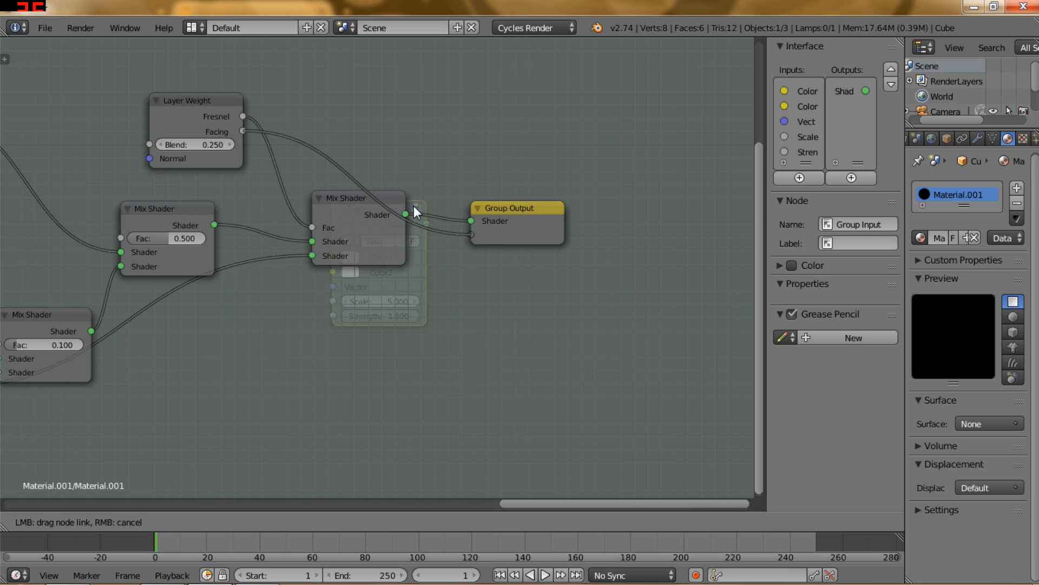
drag(414, 205, 232, 131)
- Widen the properties sidebar and select the Strength input to inspect its name, default value and range settings
middle_drag(291, 192, 427, 164)
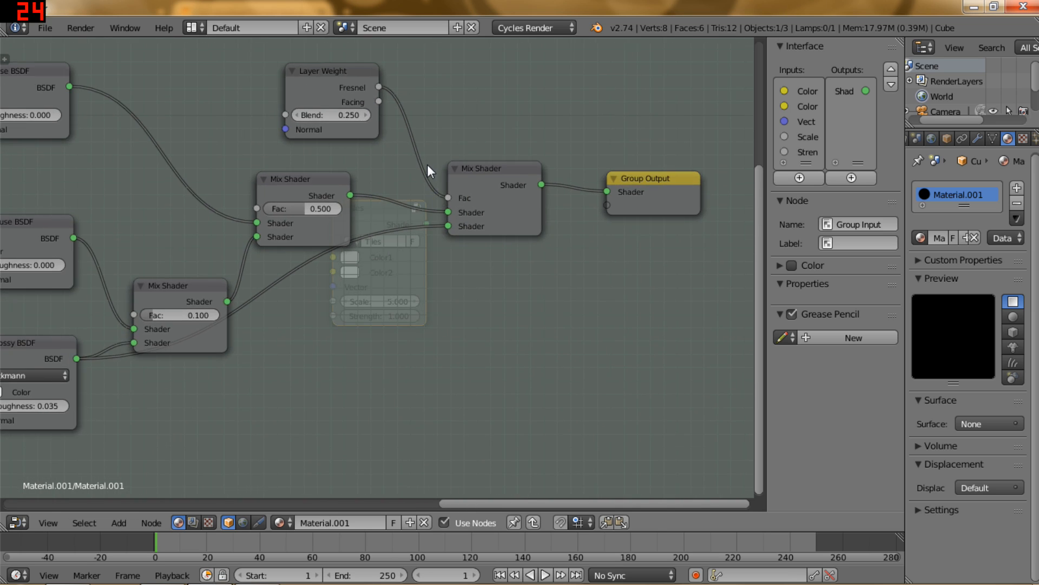
scroll(427, 164, down, 7)
middle_drag(93, 213, 495, 223)
drag(768, 135, 670, 108)
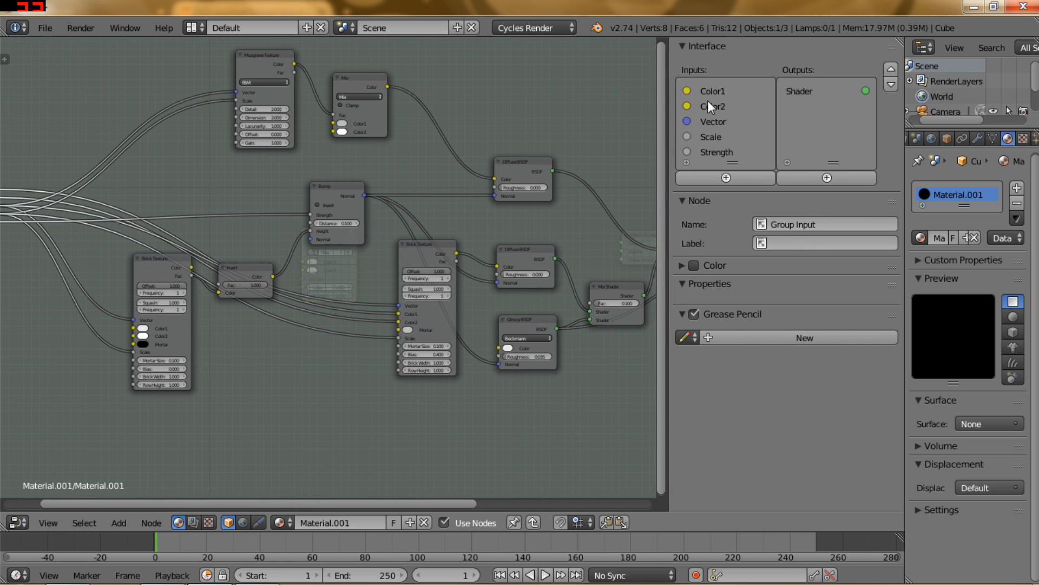
click(706, 153)
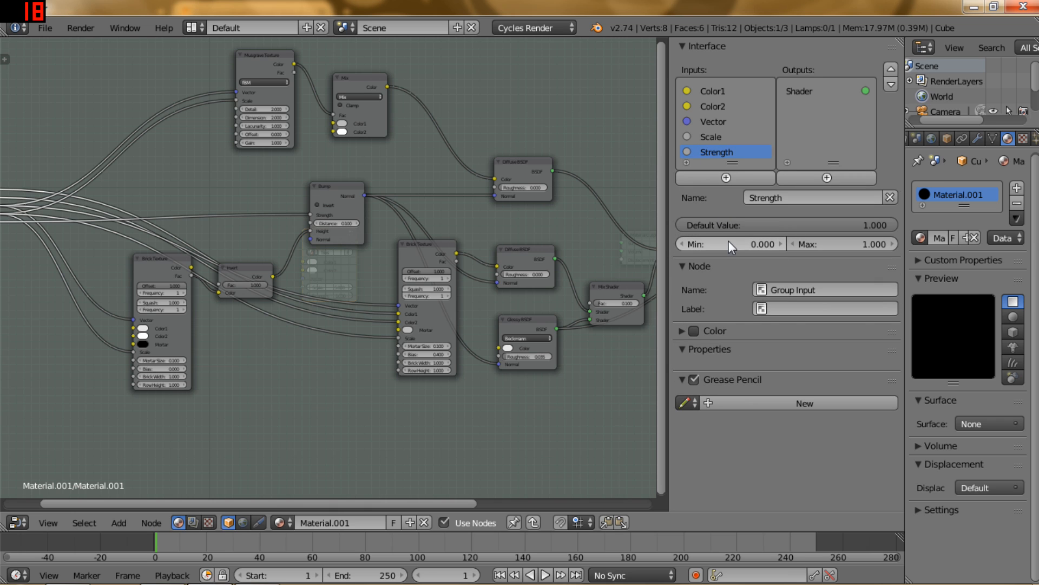
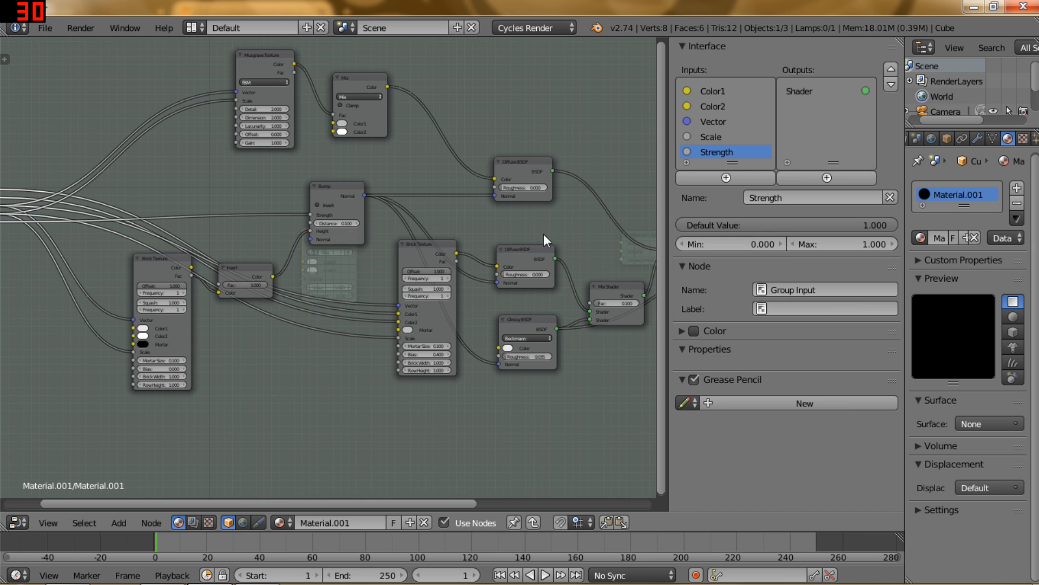
- Toggle the properties sidebar's visibility several times and narrow it to give the node network more room
key(n)
key(n)
key(n)
key(n)
key(n)
key(n)
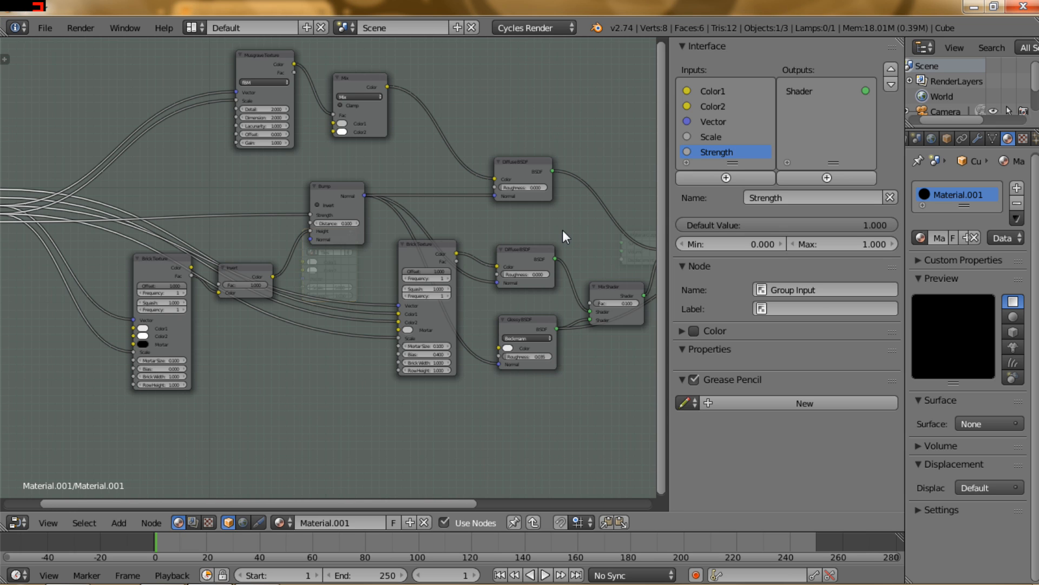
drag(665, 210, 775, 214)
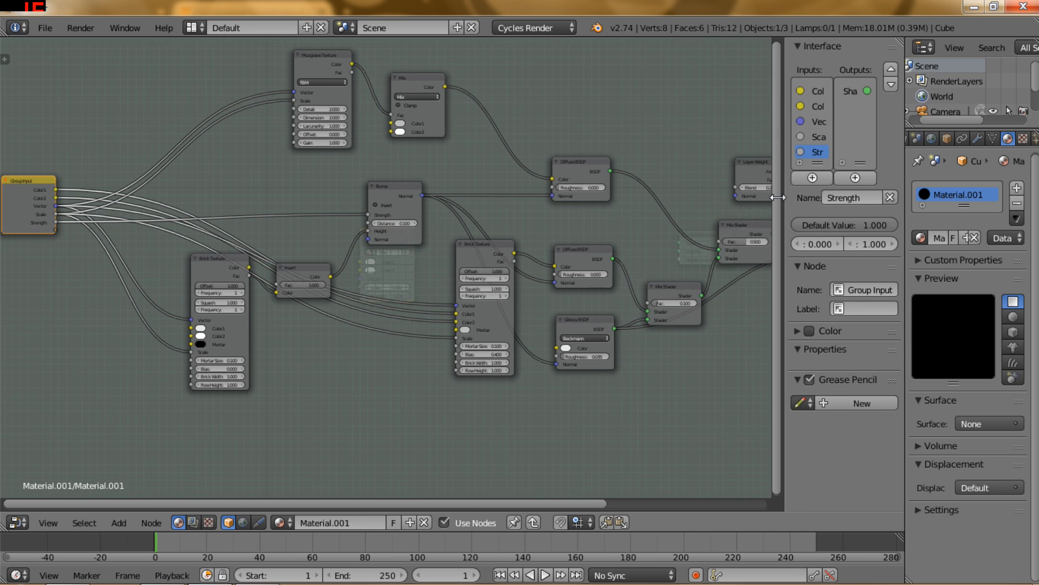
- Review the bump, brick and shader nodes inside the Tiles group and exit to the main material tree
scroll(457, 242, down, 3)
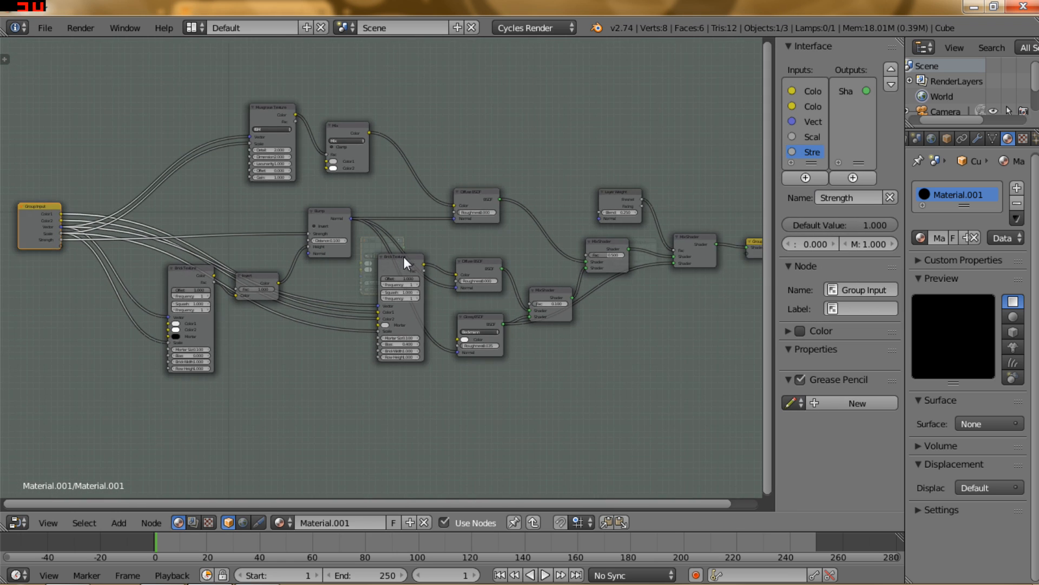
mouse_move(435, 247)
middle_down()
mouse_move(394, 249)
mouse_move(515, 243)
mouse_move(252, 255)
mouse_move(544, 297)
mouse_move(511, 276)
mouse_move(401, 270)
mouse_move(374, 249)
mouse_move(450, 264)
mouse_move(443, 253)
middle_up()
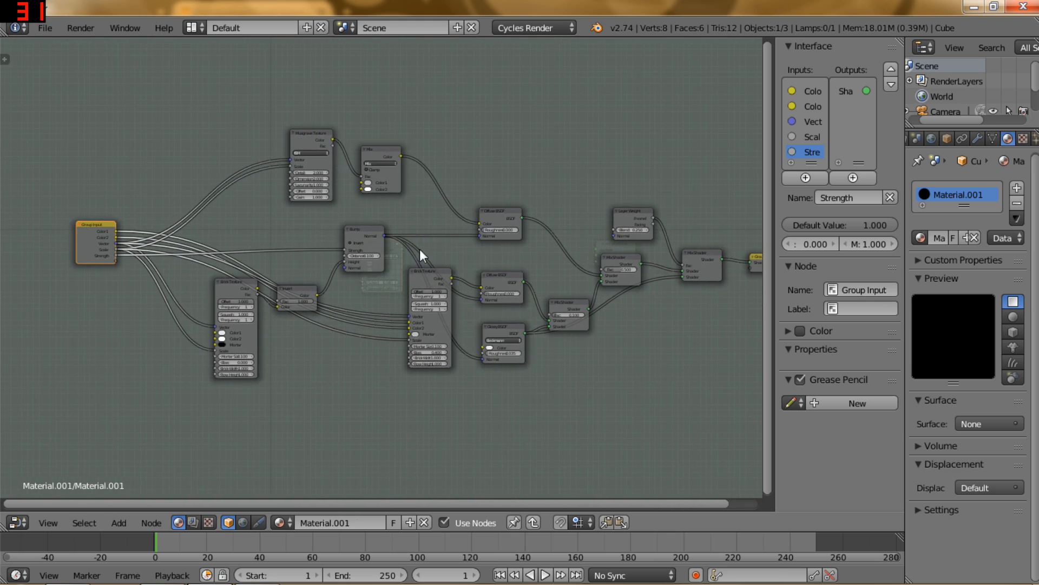
scroll(411, 248, up, 4)
middle_drag(380, 312, 480, 188)
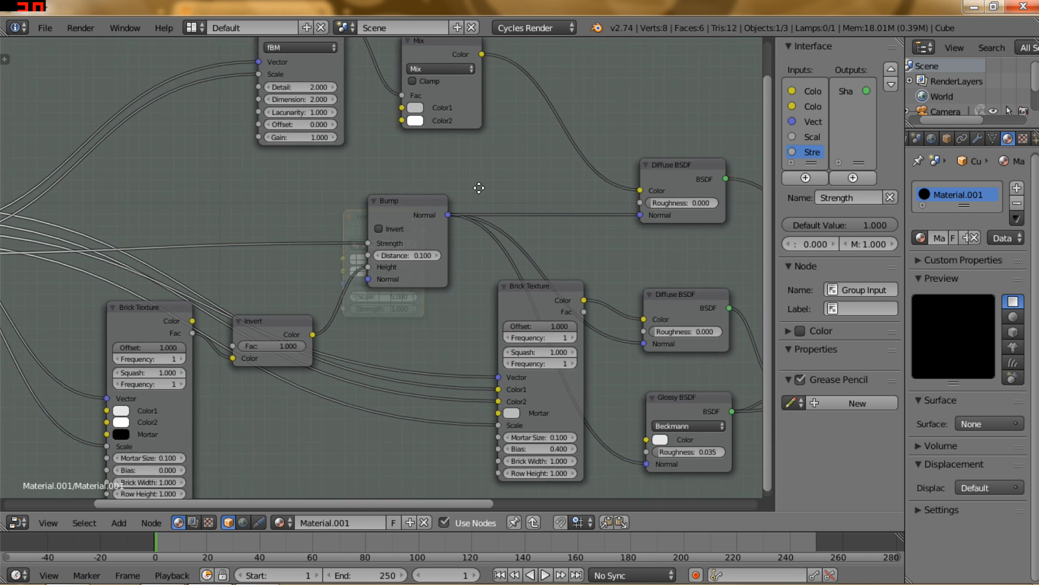
scroll(466, 188, down, 3)
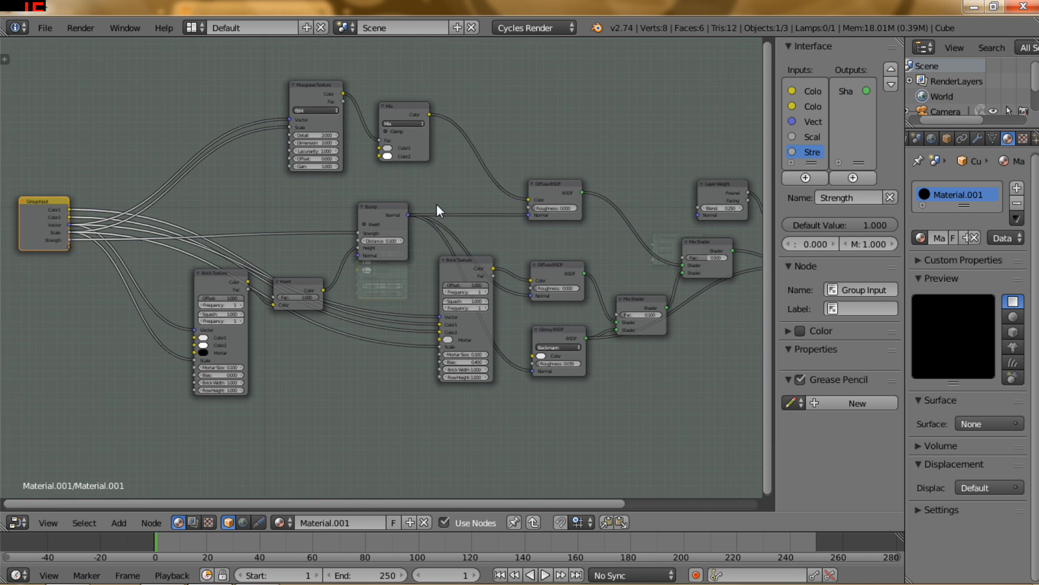
key(Tab)
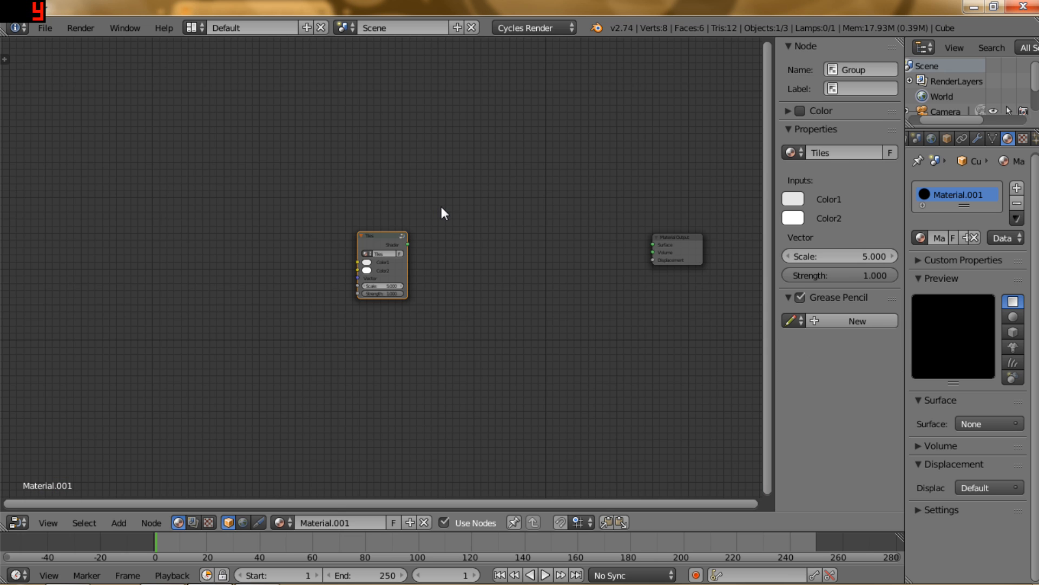
- Set the Tiles node's Color1 to bright red with R 0.800, G 0.006 and B 0.000
scroll(449, 265, up, 5)
middle_drag(495, 262, 523, 272)
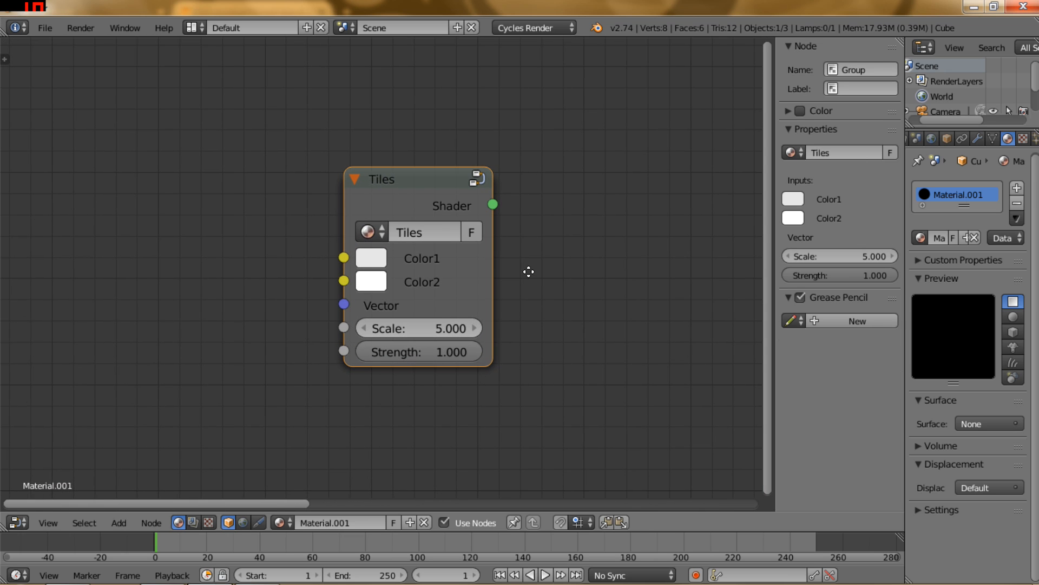
click(376, 257)
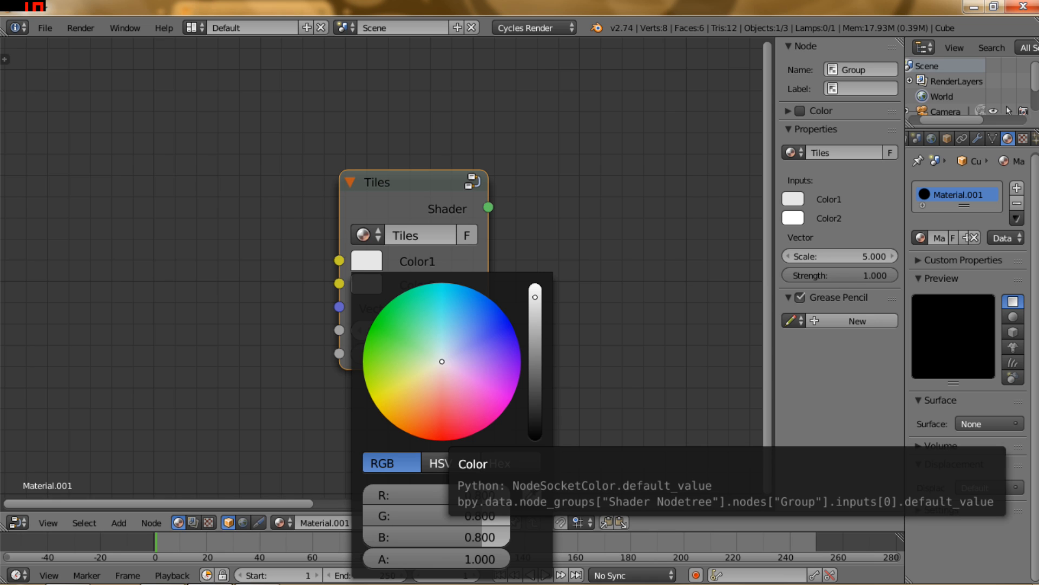
drag(439, 390, 436, 440)
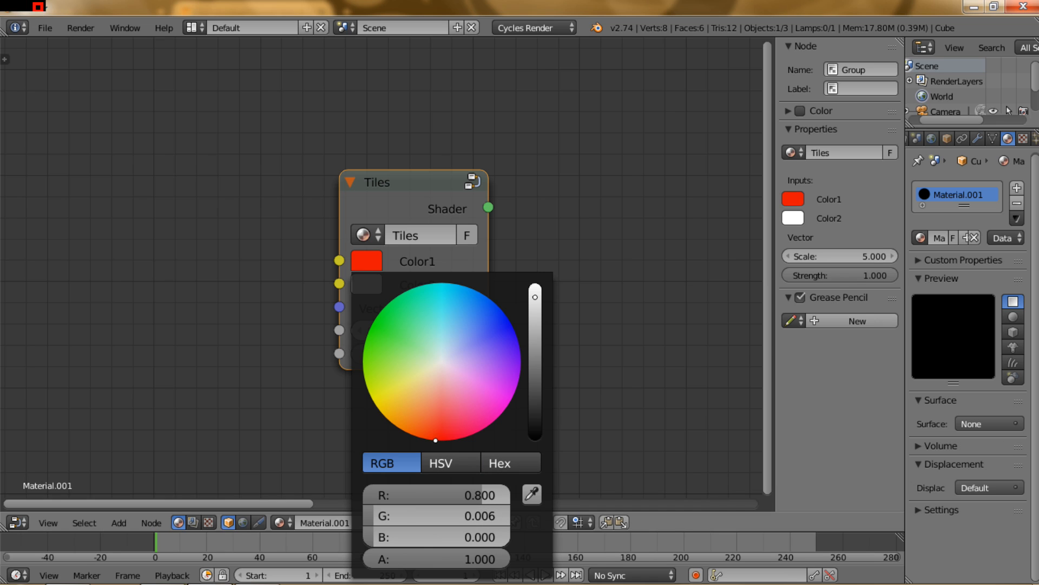
- Set the Tiles node's Color2 to a darker red than Color1
click(368, 284)
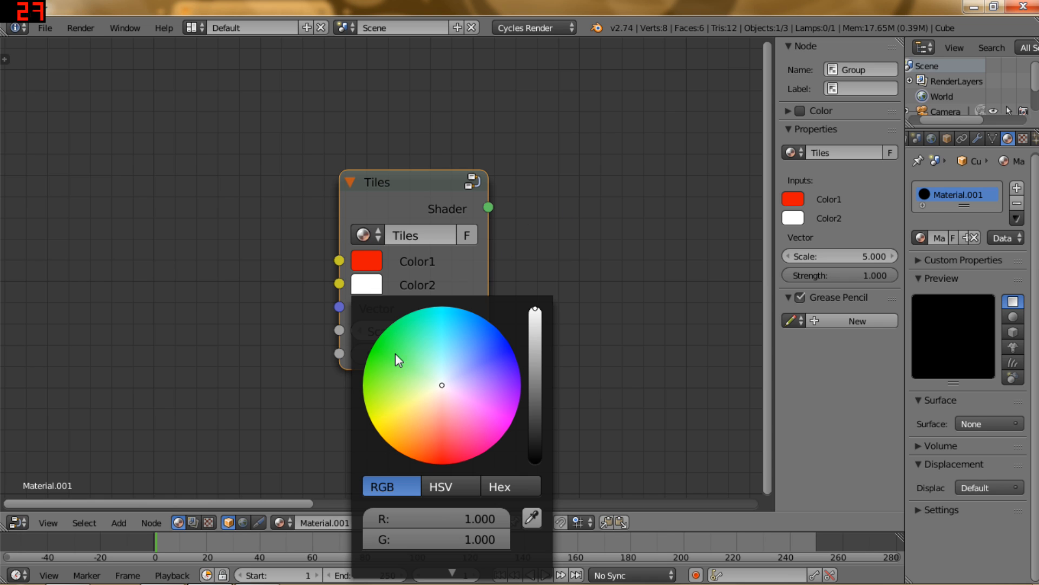
drag(443, 400, 438, 464)
drag(534, 315, 535, 357)
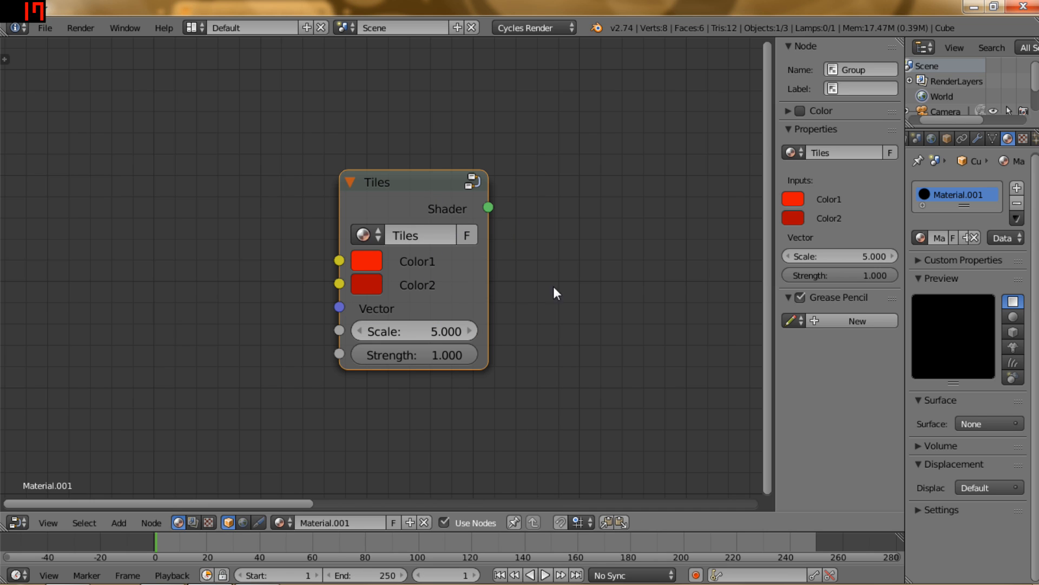
scroll(567, 276, down, 3)
middle_drag(528, 298, 506, 293)
scroll(481, 307, up, 3)
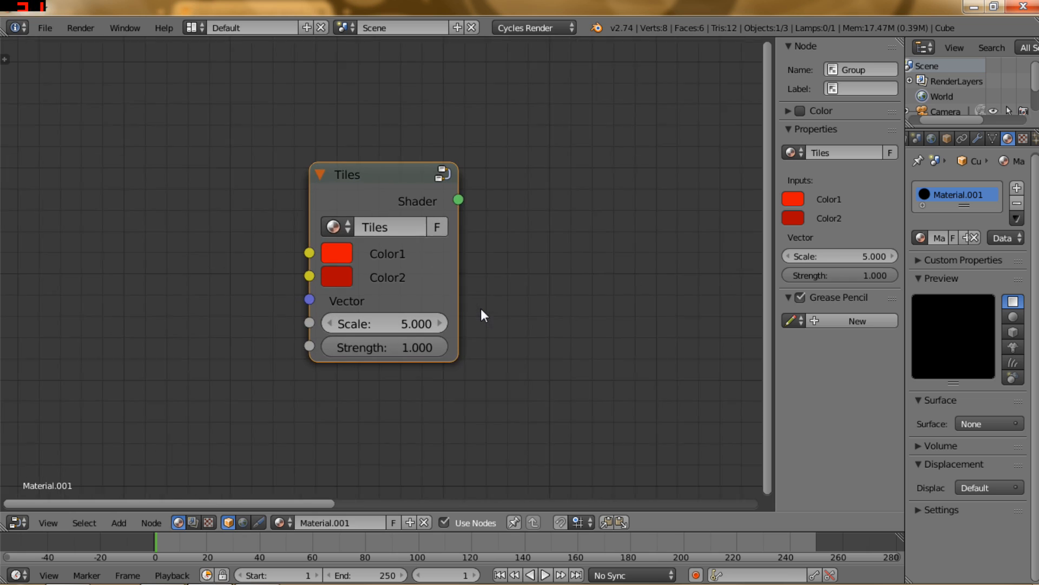
- Switch the main editor area from the node editor to the 3D View
scroll(484, 315, up, 2)
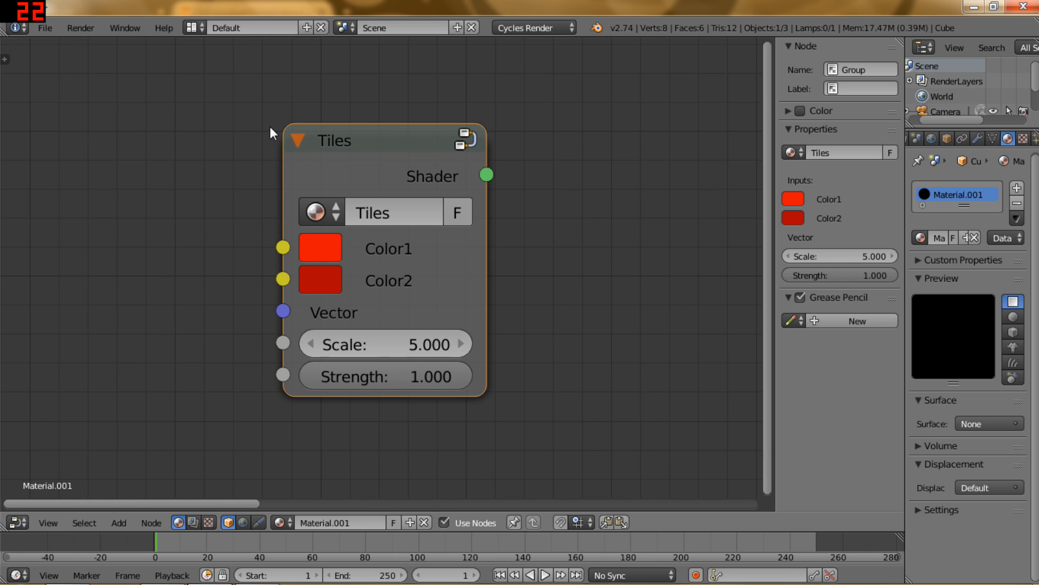
click(198, 25)
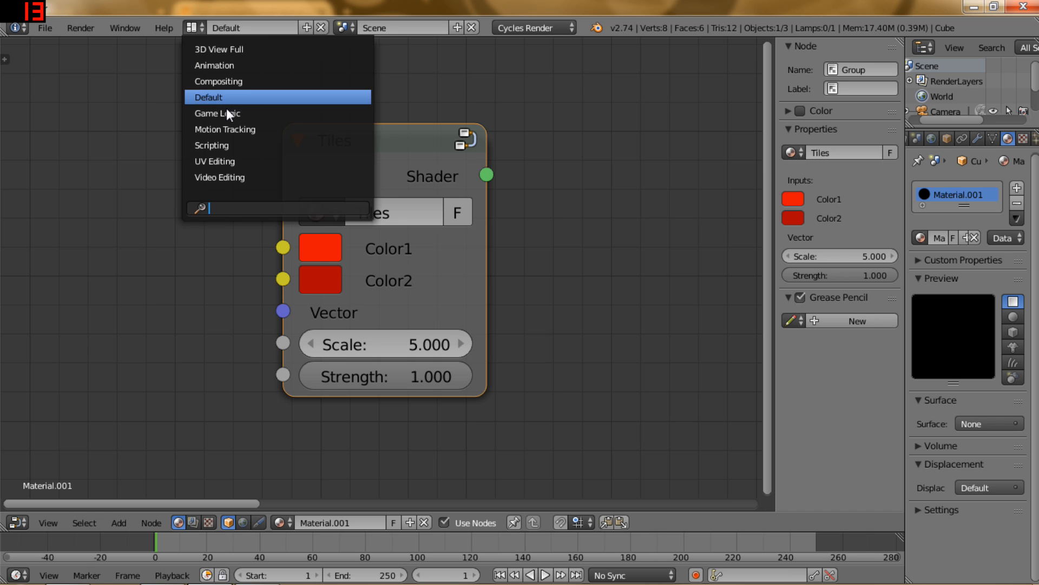
click(214, 98)
click(22, 522)
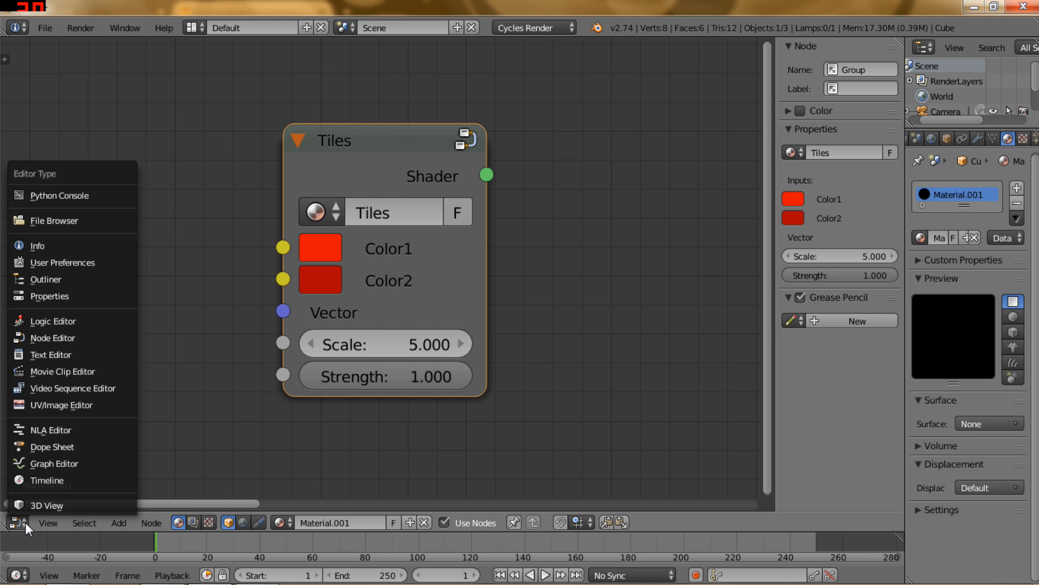
click(44, 506)
- Unwrap all faces of the cube in Edit Mode with Smart UV Project, keeping the angle limit of 66
middle_drag(462, 199, 481, 222)
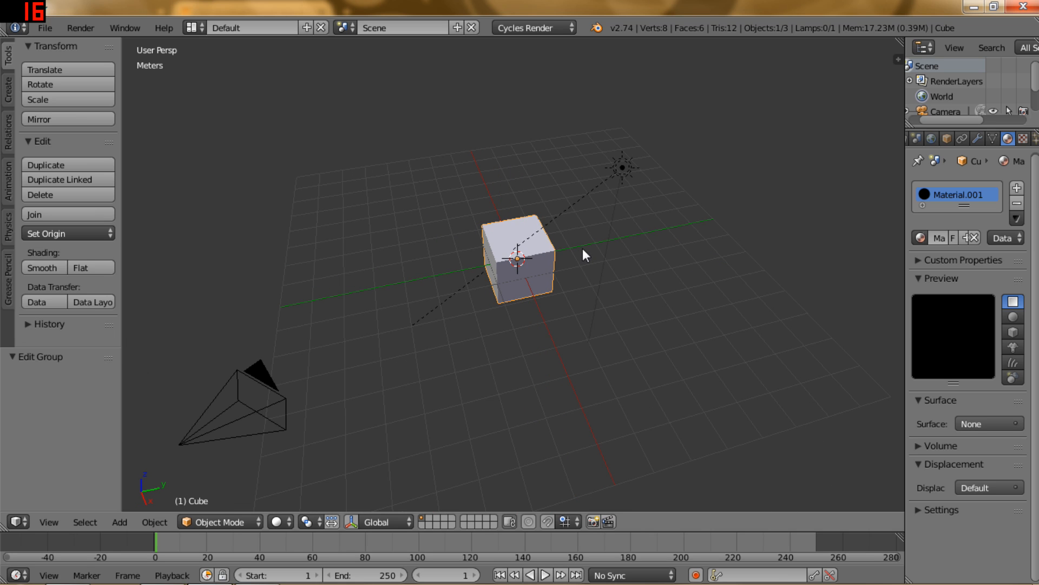
middle_drag(583, 247, 534, 301)
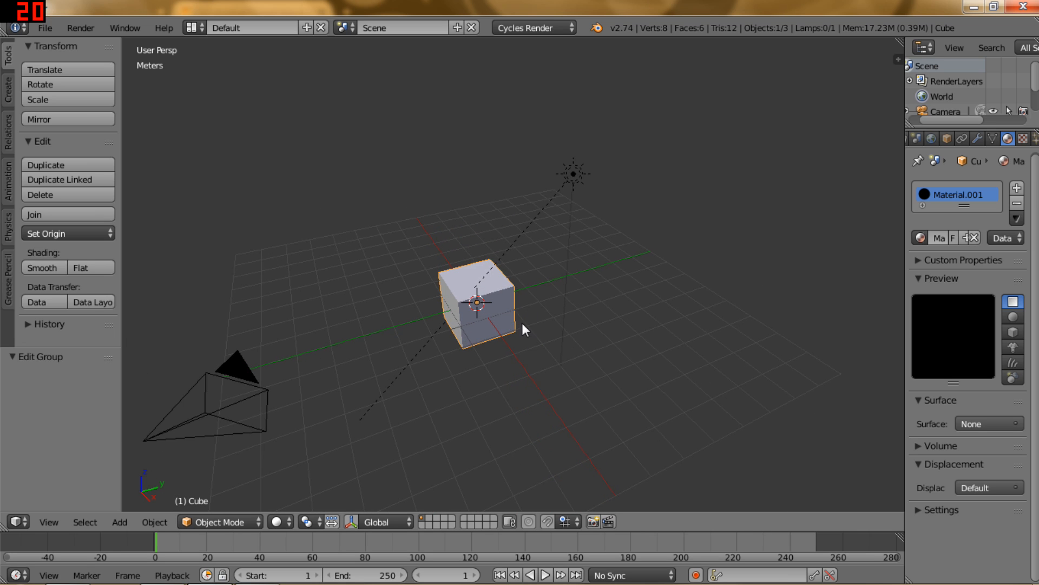
middle_drag(521, 323, 538, 307)
scroll(512, 298, up, 4)
scroll(513, 297, down, 2)
scroll(512, 299, down, 4)
scroll(518, 299, up, 5)
scroll(516, 296, down, 2)
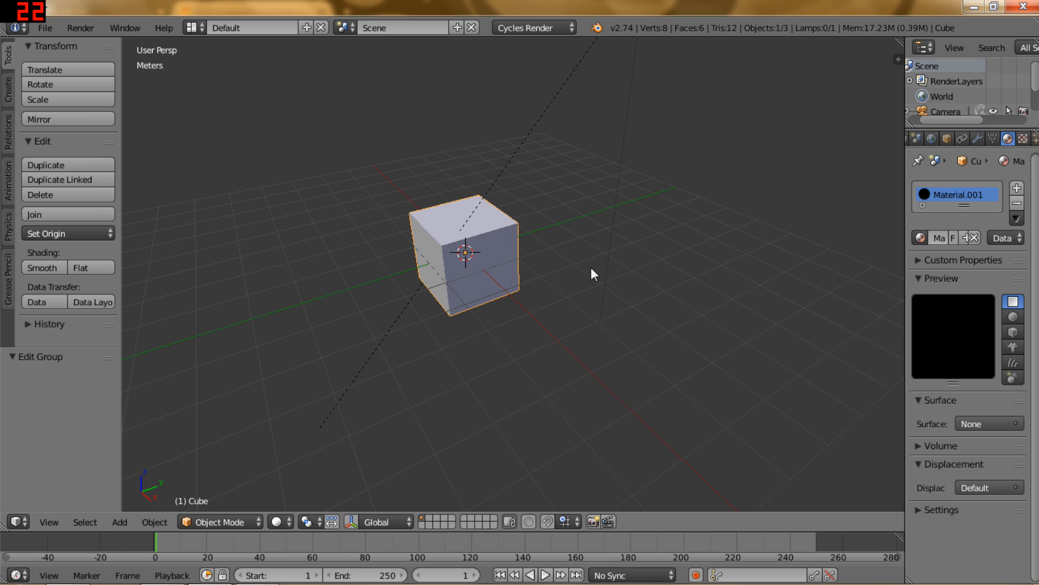
key(Tab)
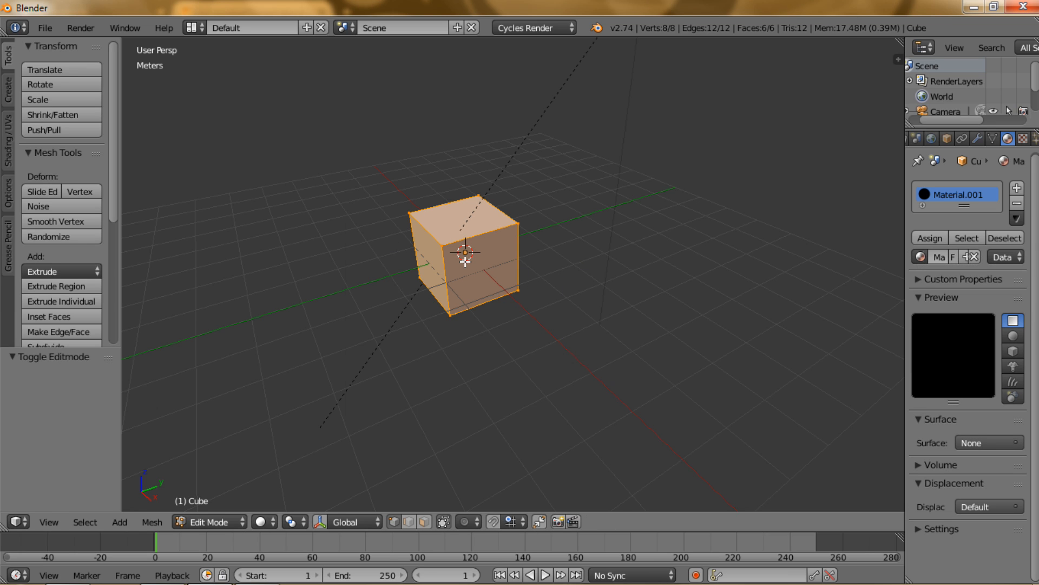
key(u)
key(Escape)
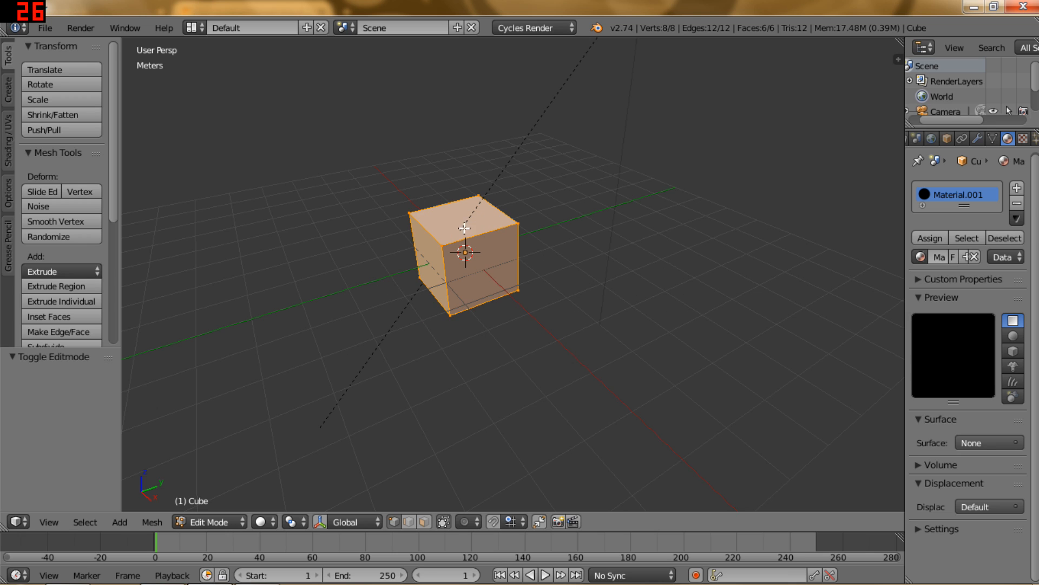
key(a)
key(a)
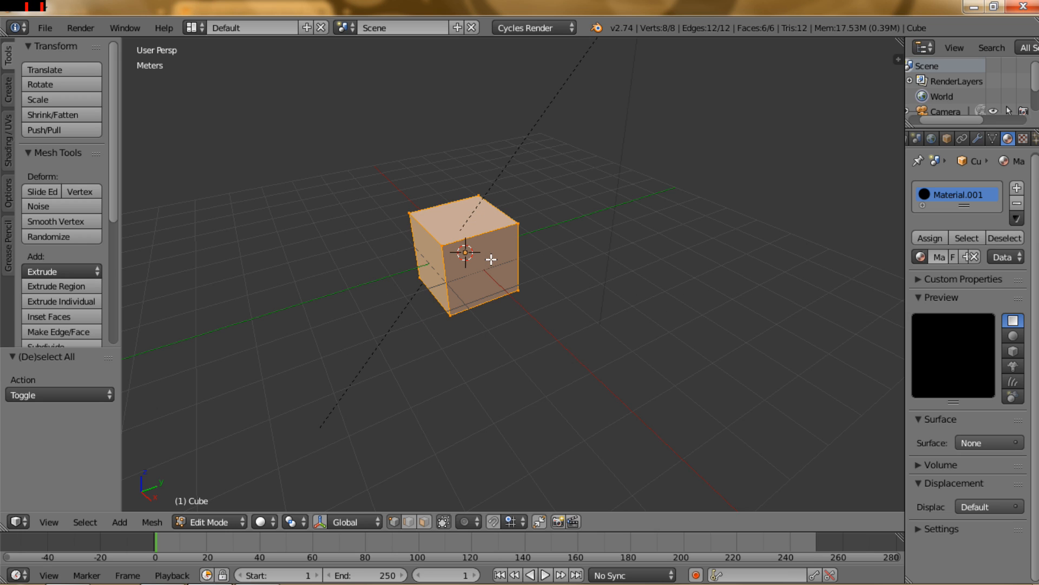
key(u)
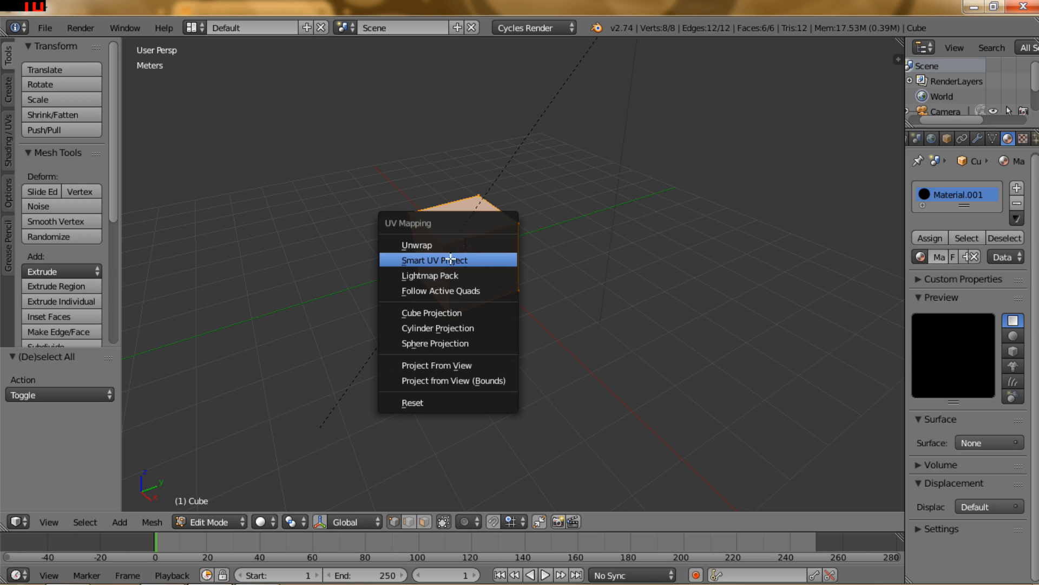
click(401, 260)
click(401, 354)
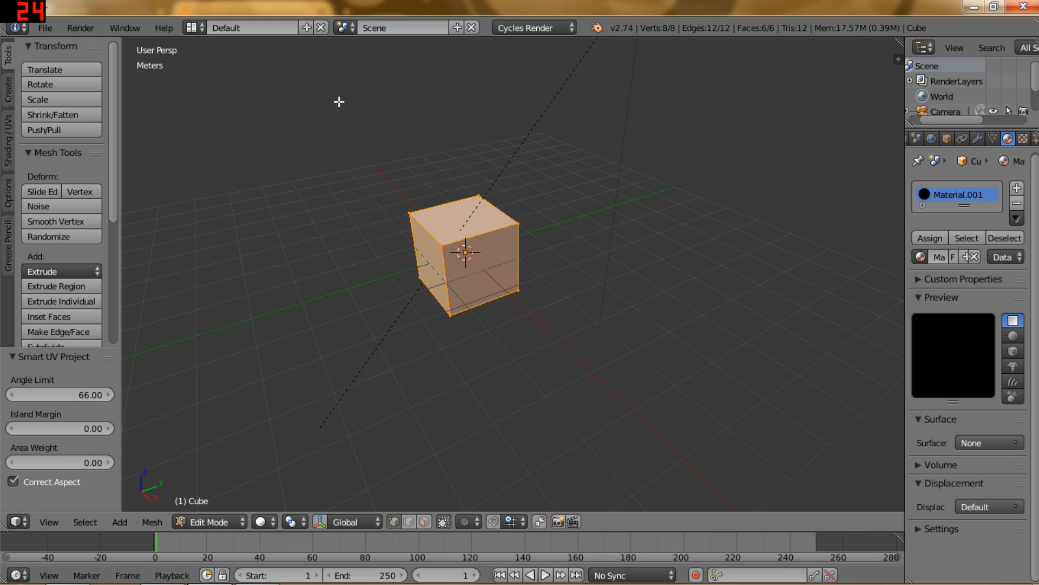
- Switch to the Compositing screen layout, show the material node tree and return the cube to Object Mode
click(204, 27)
click(206, 80)
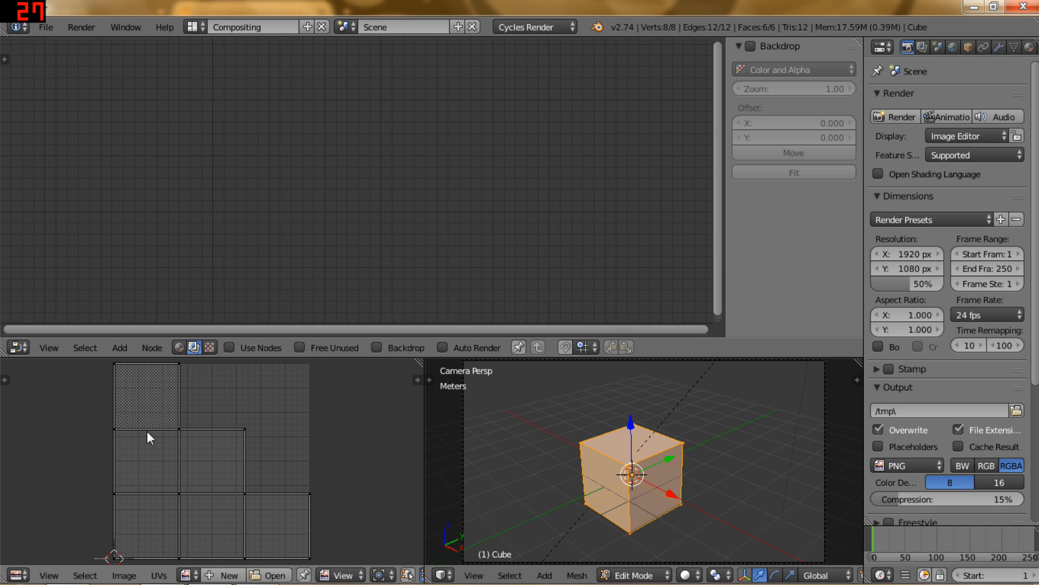
click(178, 347)
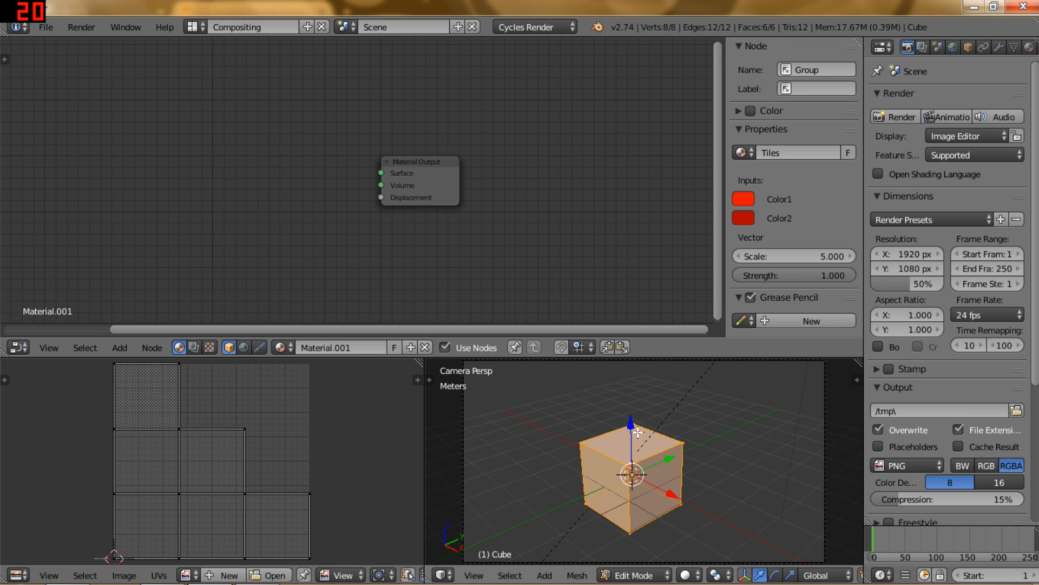
key(Tab)
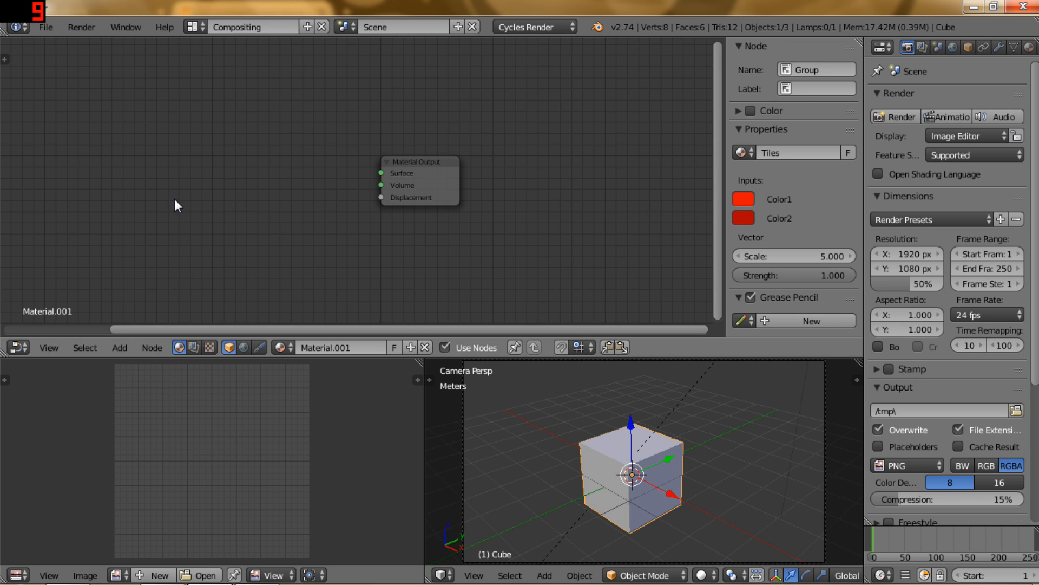
- Move the Tiles group node close to the input side of the Material Output node
key(Home)
drag(169, 173, 498, 168)
middle_drag(453, 137, 436, 130)
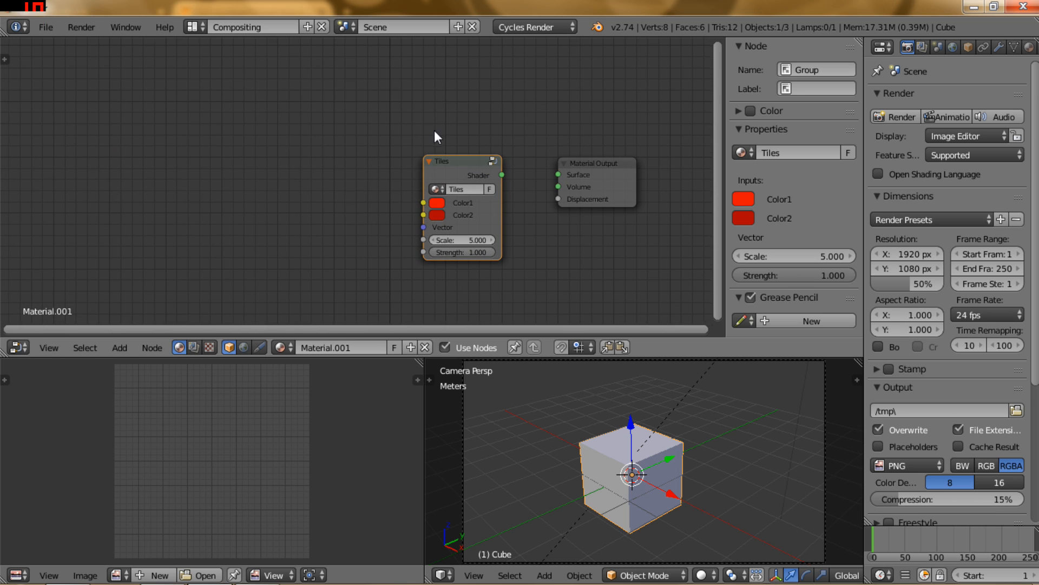
- Add a Texture Coordinate node before the Tiles node and link its UV output to the Tiles Vector input
click(127, 343)
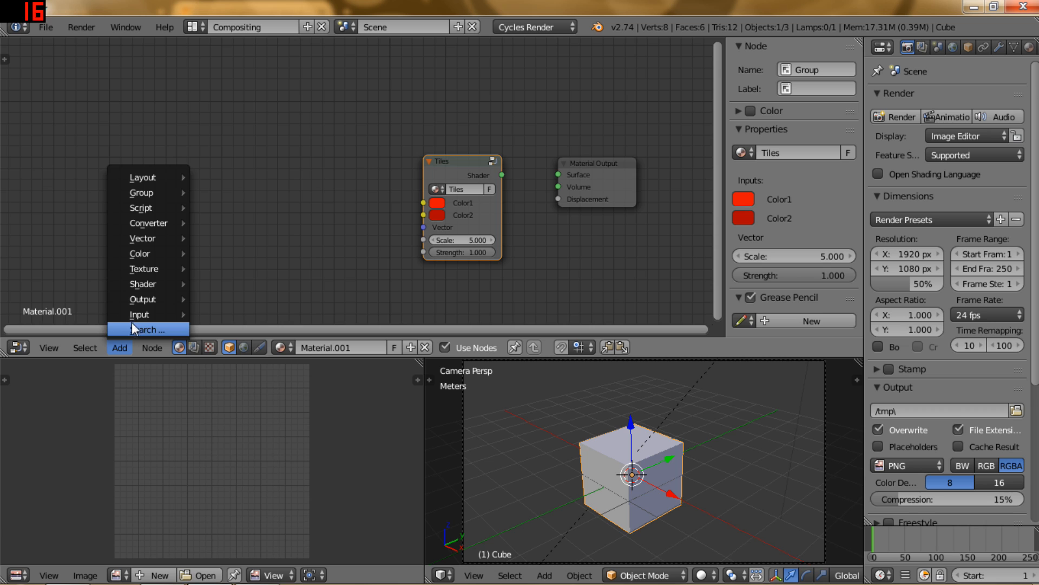
mouse_move(137, 315)
click(213, 314)
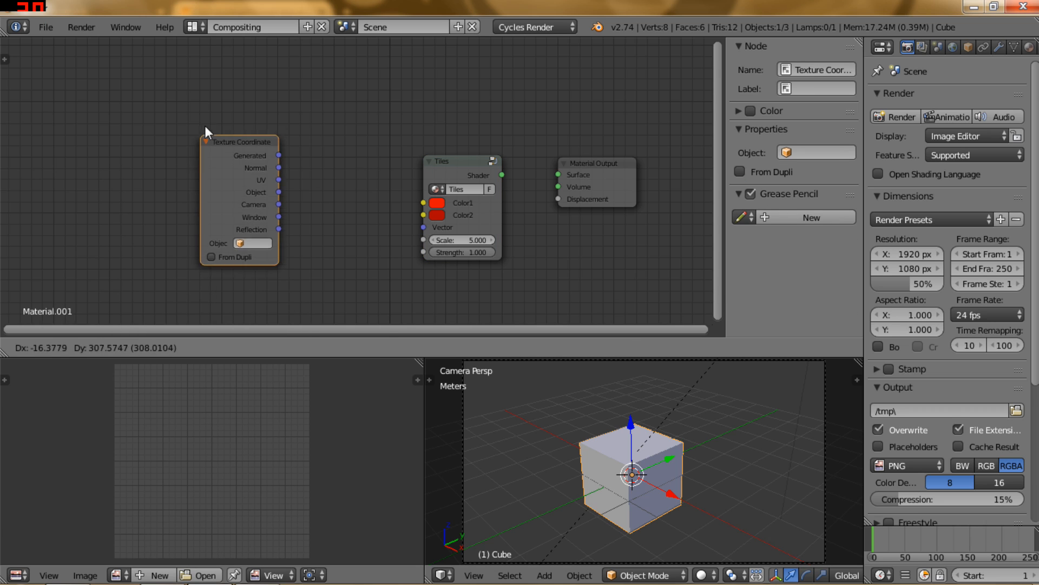
click(269, 150)
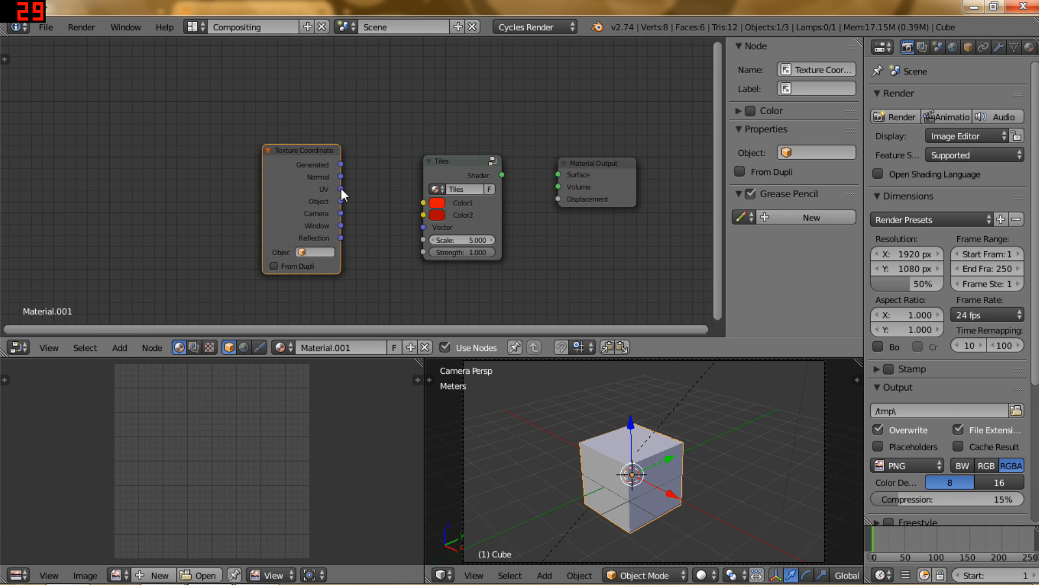
drag(342, 189, 349, 189)
drag(407, 226, 417, 225)
- Set the Tiles node's Strength to 0.5 and its Scale to 30
middle_drag(544, 253, 439, 204)
scroll(491, 252, up, 8)
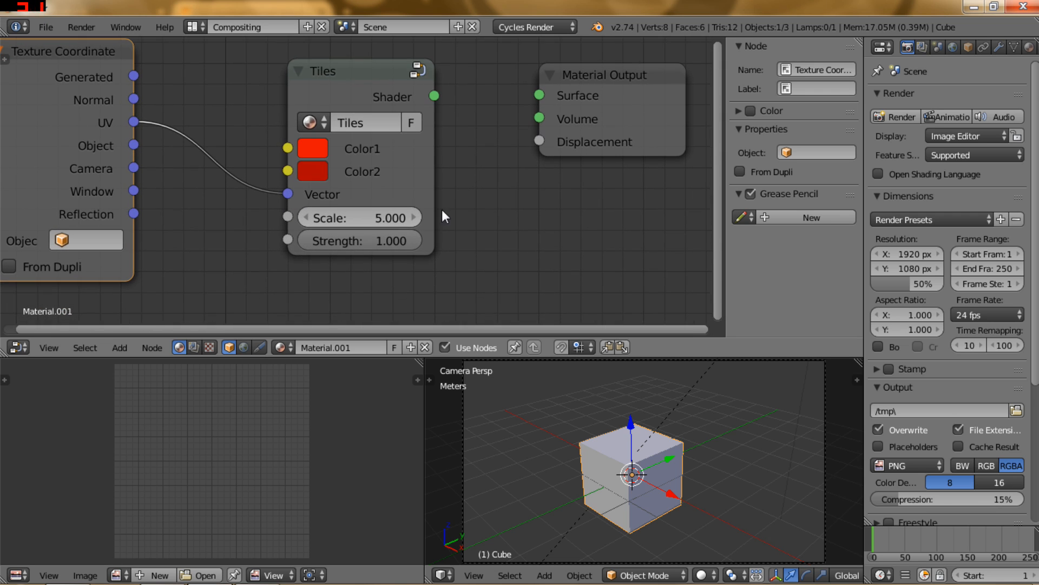
click(359, 241)
text(.5)
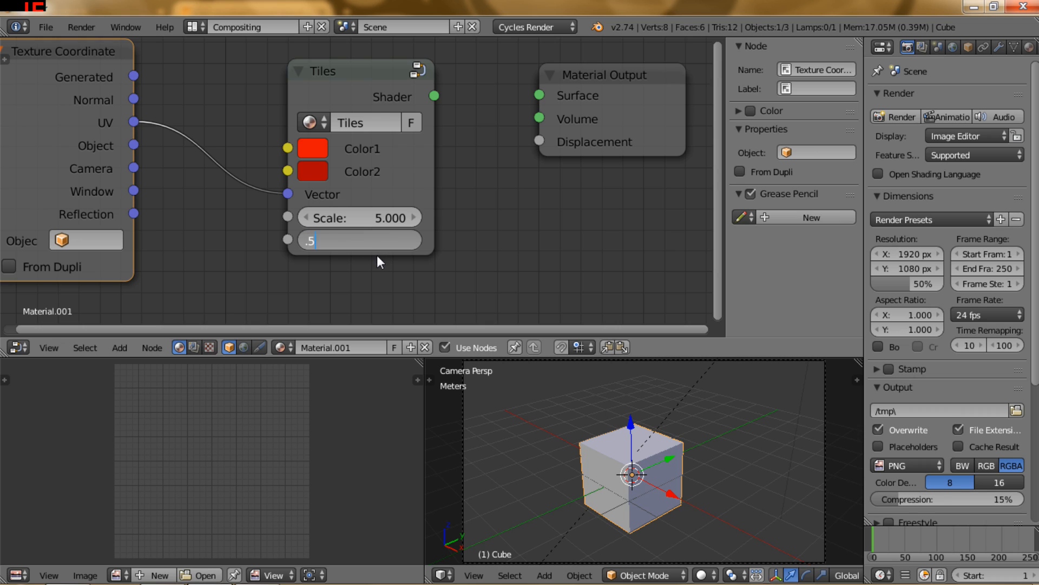
key(Return)
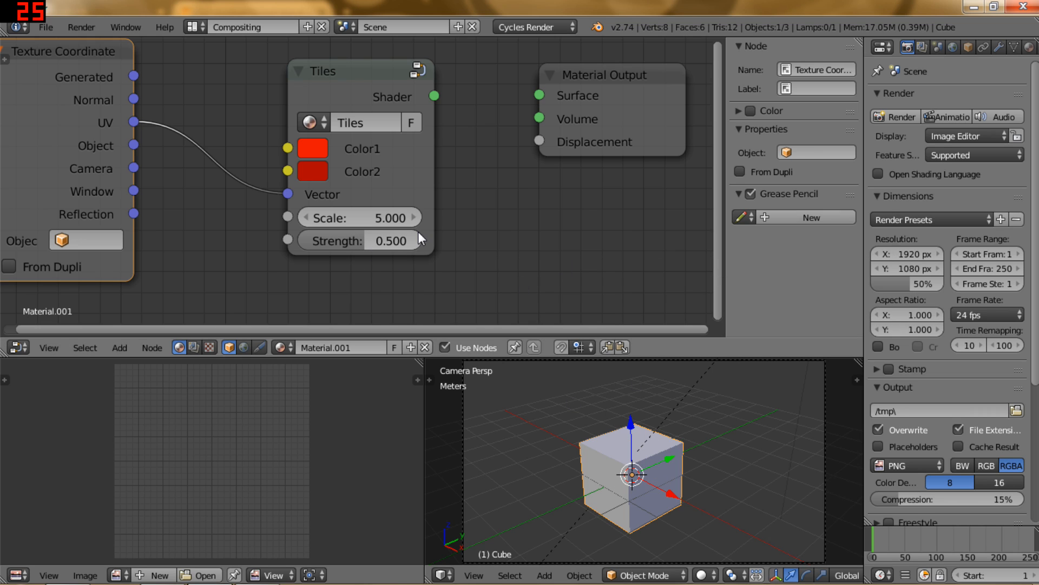
middle_drag(398, 192, 386, 205)
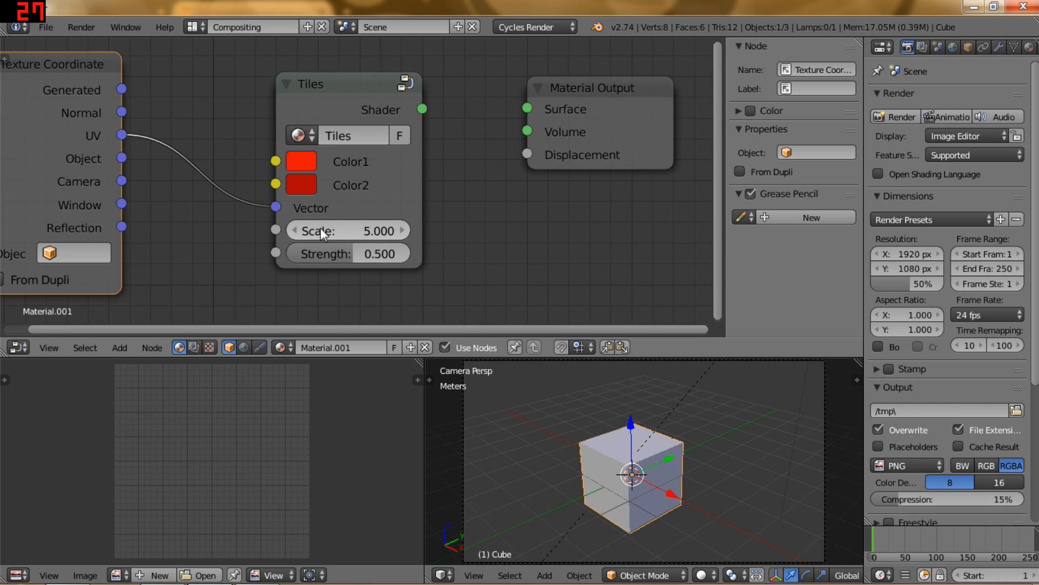
click(368, 231)
text(30)
key(Return)
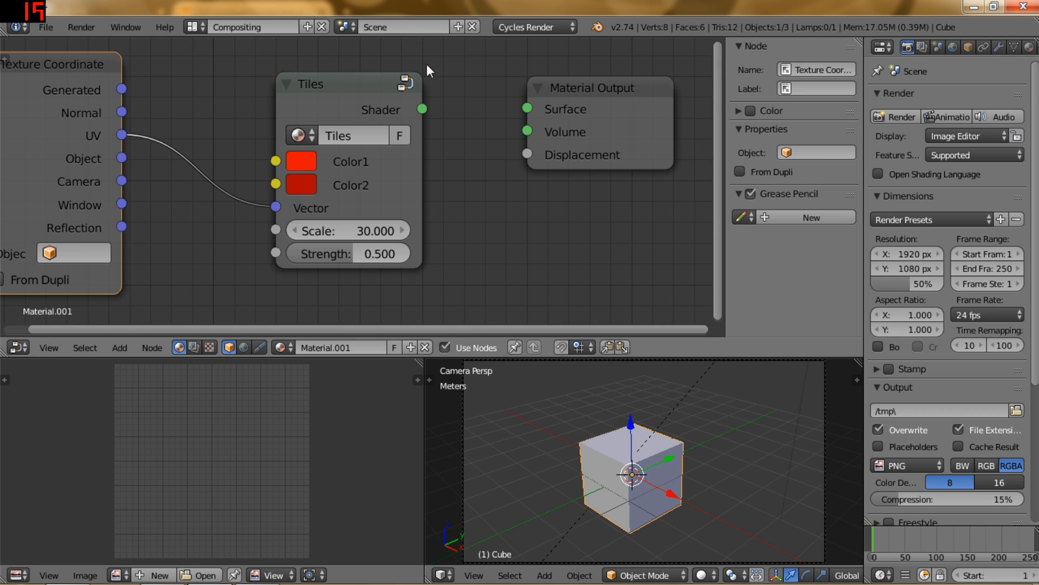
- Link the Tiles node's Shader output to the Surface input of the Material Output node
middle_drag(422, 144, 371, 154)
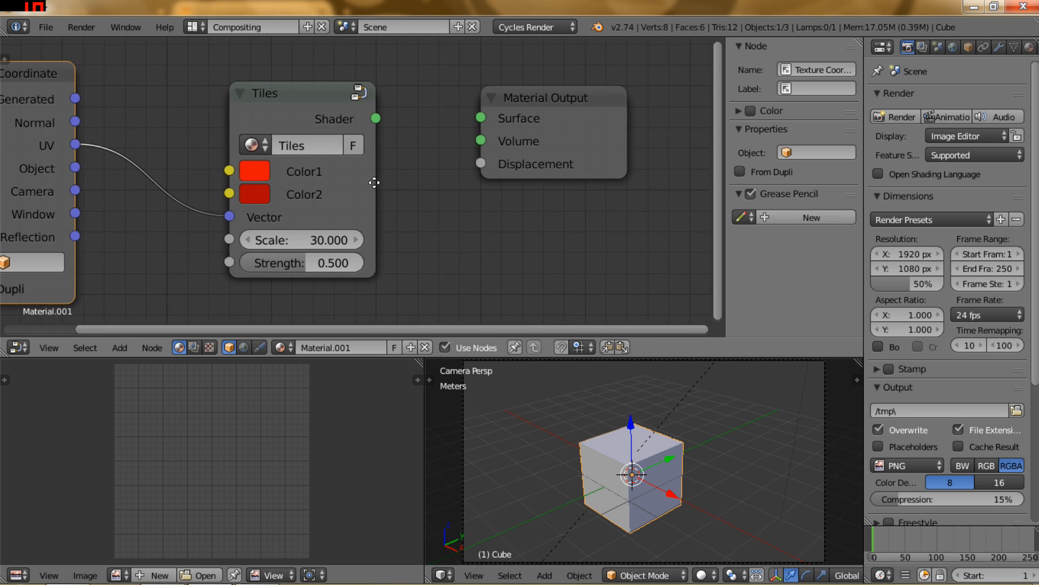
drag(371, 117, 495, 111)
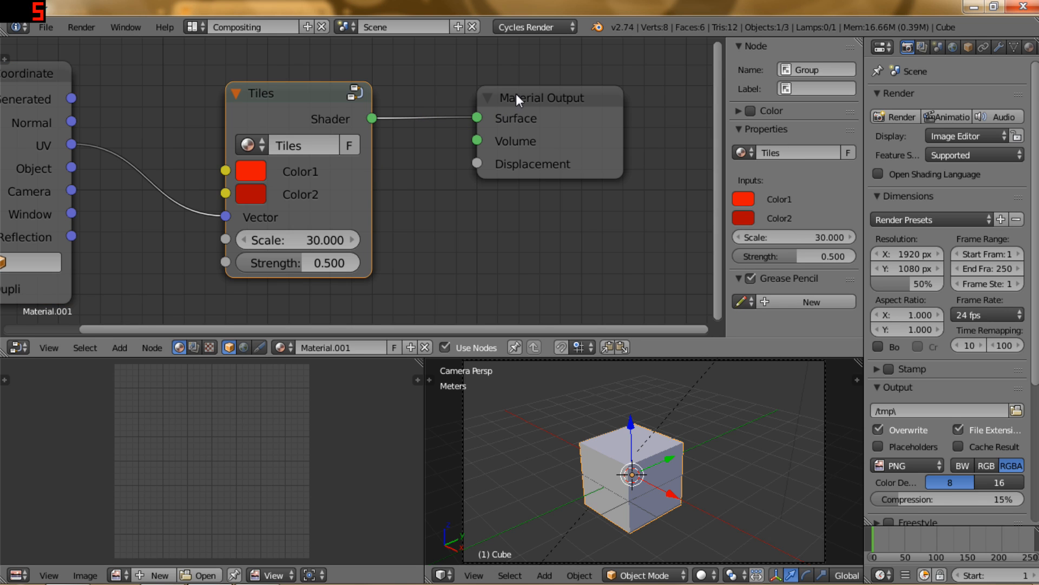
scroll(218, 189, down, 3)
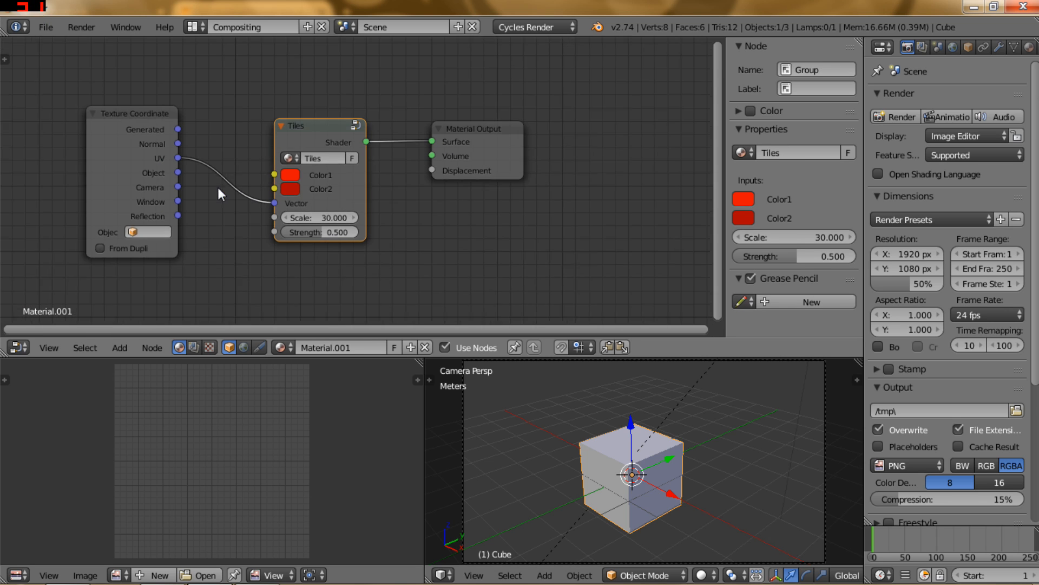
- Return to the Default screen layout with the cube in the 3D View
click(192, 27)
click(215, 96)
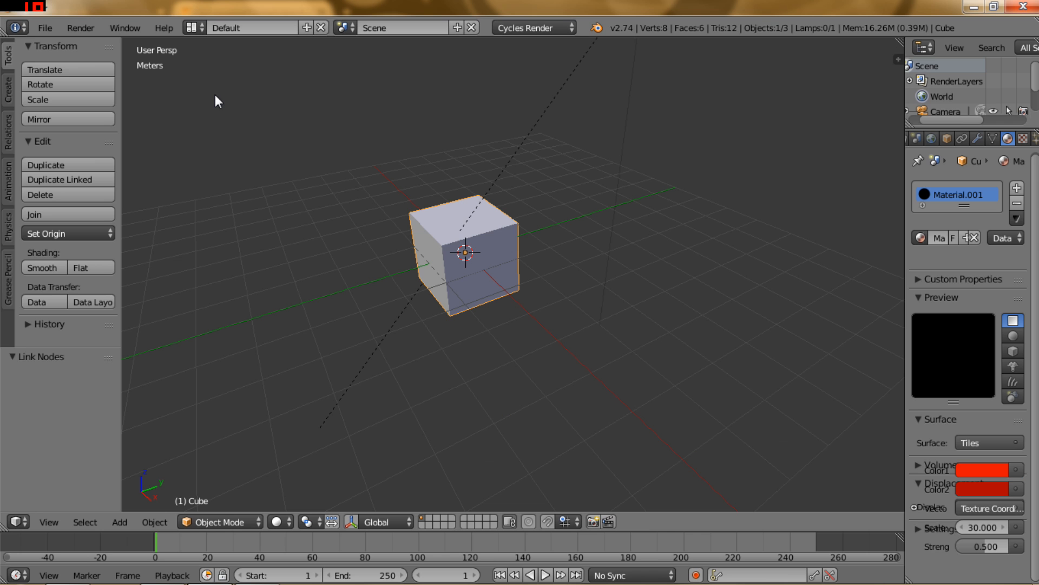
middle_drag(516, 223, 483, 284)
scroll(455, 315, up, 3)
middle_drag(443, 333, 557, 299)
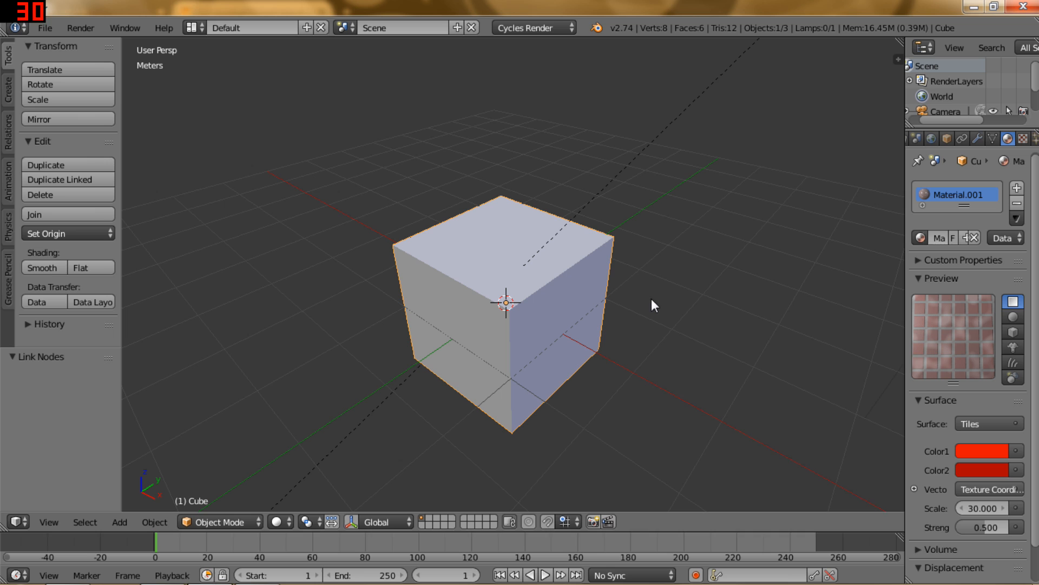
- Switch the viewport to Rendered shading and examine the tile pattern on the cube's faces
click(283, 522)
click(312, 421)
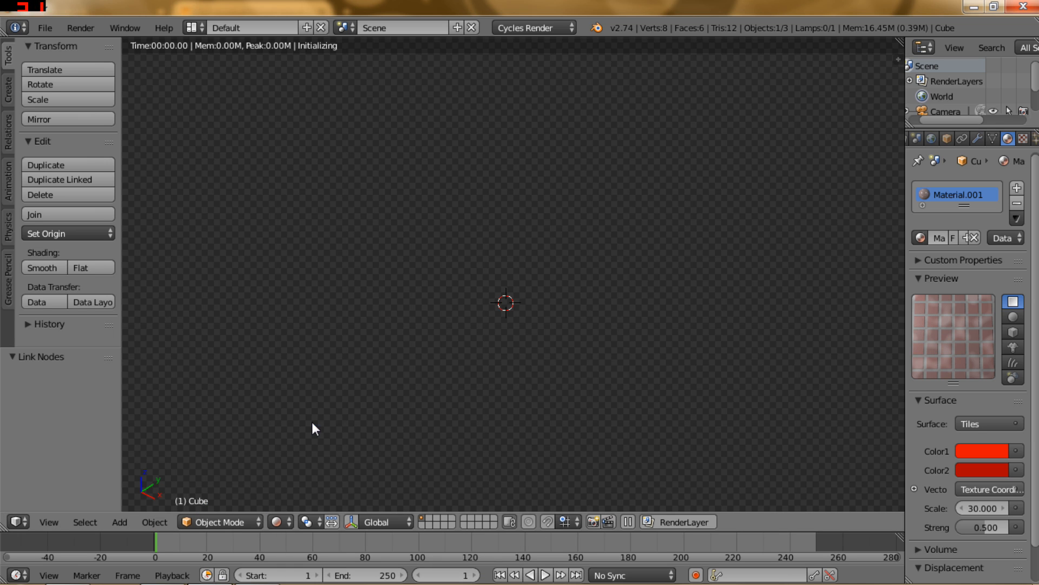
scroll(550, 344, up, 2)
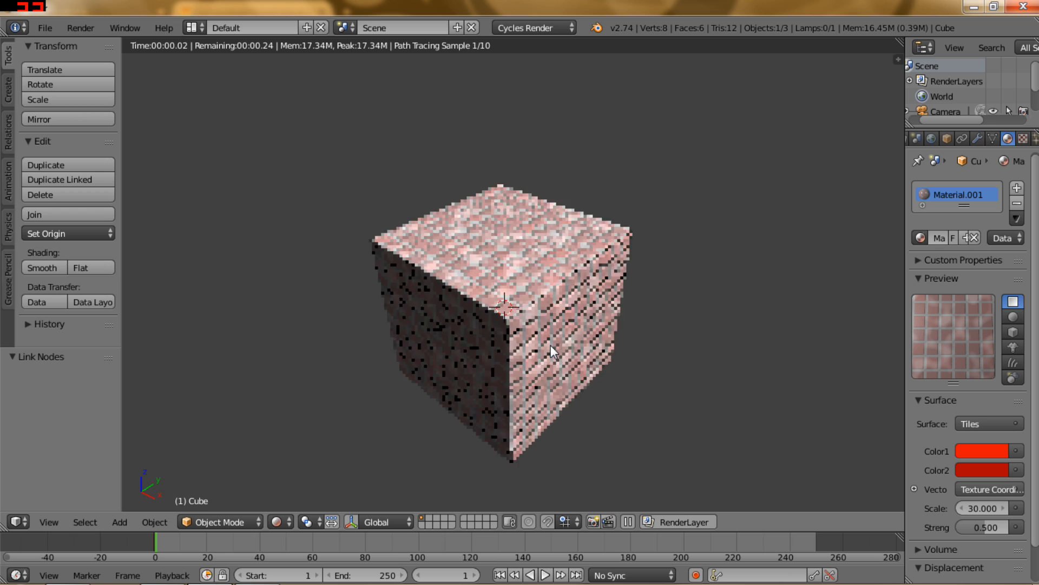
scroll(550, 346, up, 2)
middle_drag(529, 397, 635, 333)
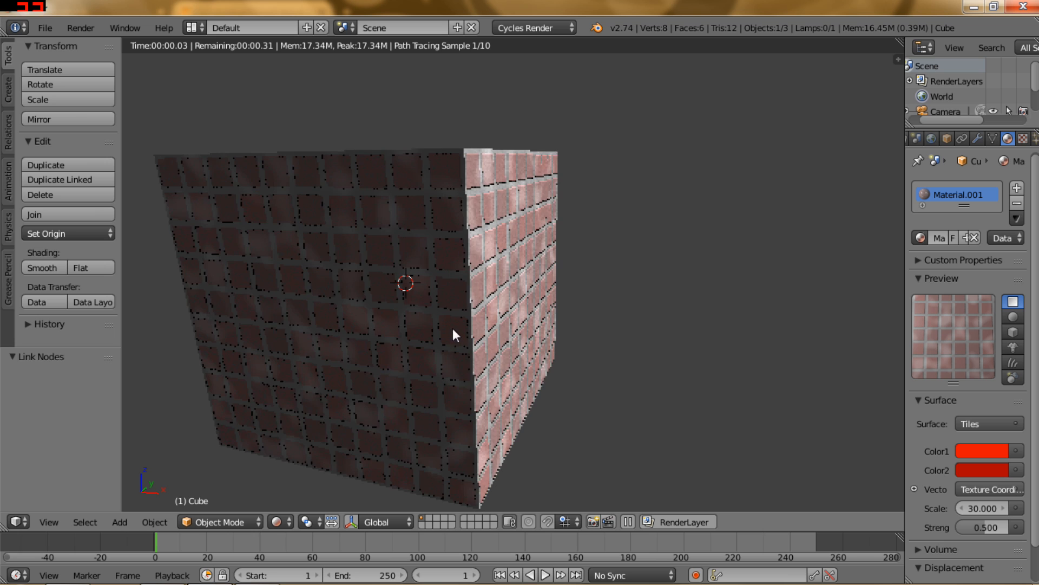
middle_drag(509, 344, 303, 227)
key(Tab)
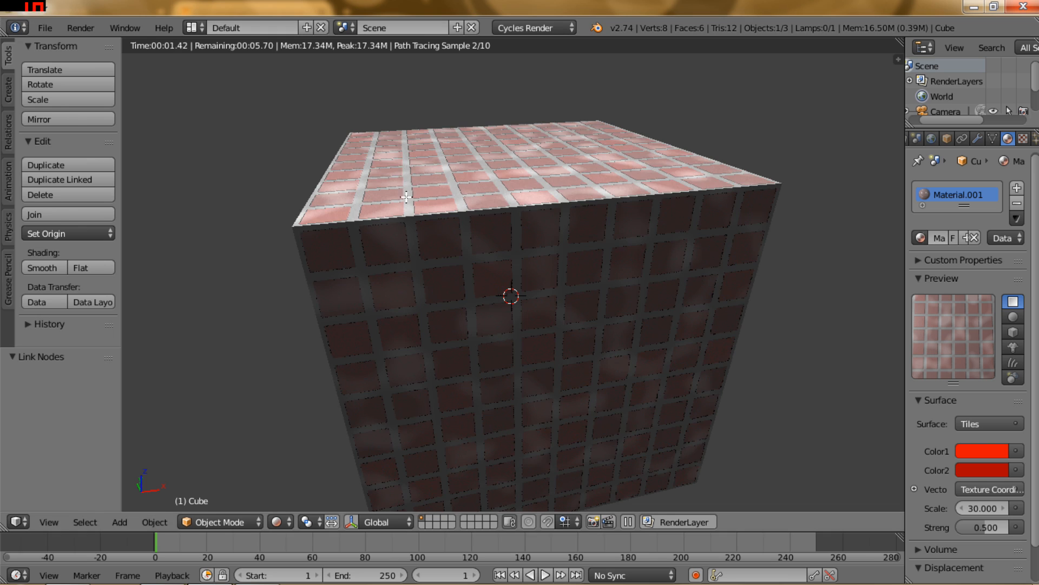
key(Tab)
- Switch the viewport to Solid shading with the whole cube in view
click(277, 522)
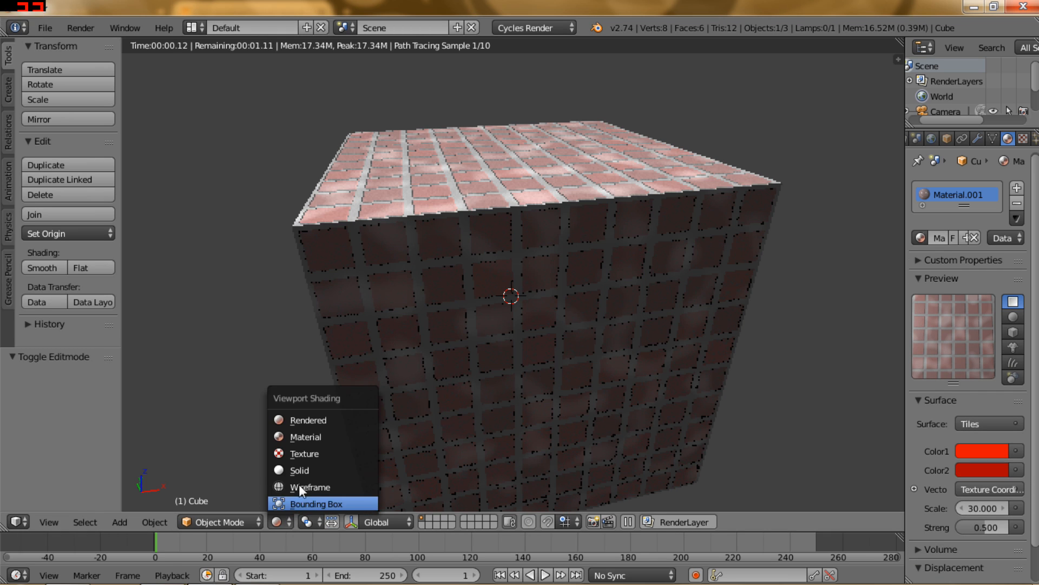
click(330, 470)
middle_drag(752, 303, 642, 294)
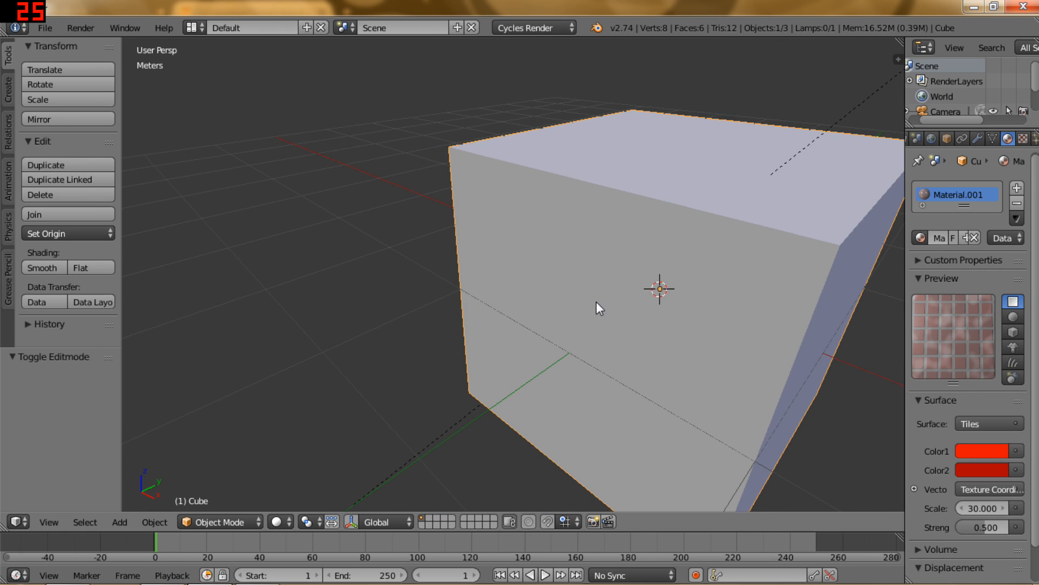
scroll(541, 293, down, 5)
- Switch to the Compositing screen layout and open the Tiles node group for editing
click(192, 27)
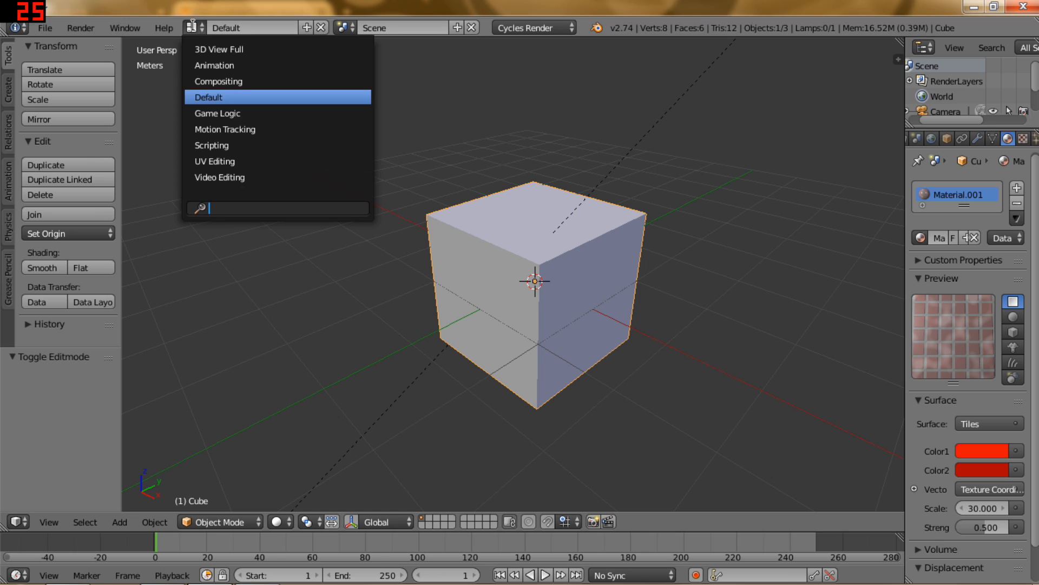
click(215, 81)
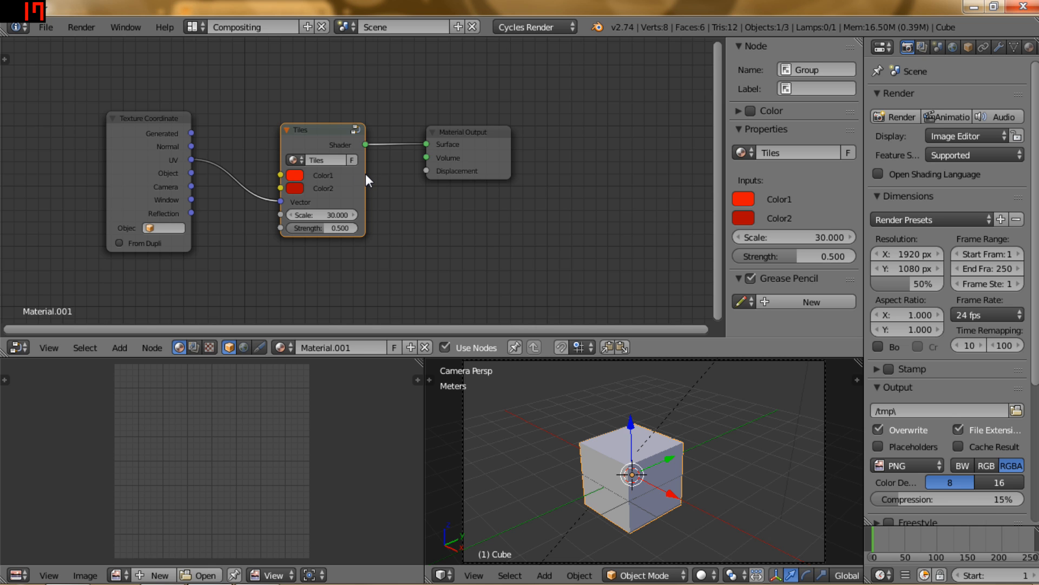
key(Tab)
key(Home)
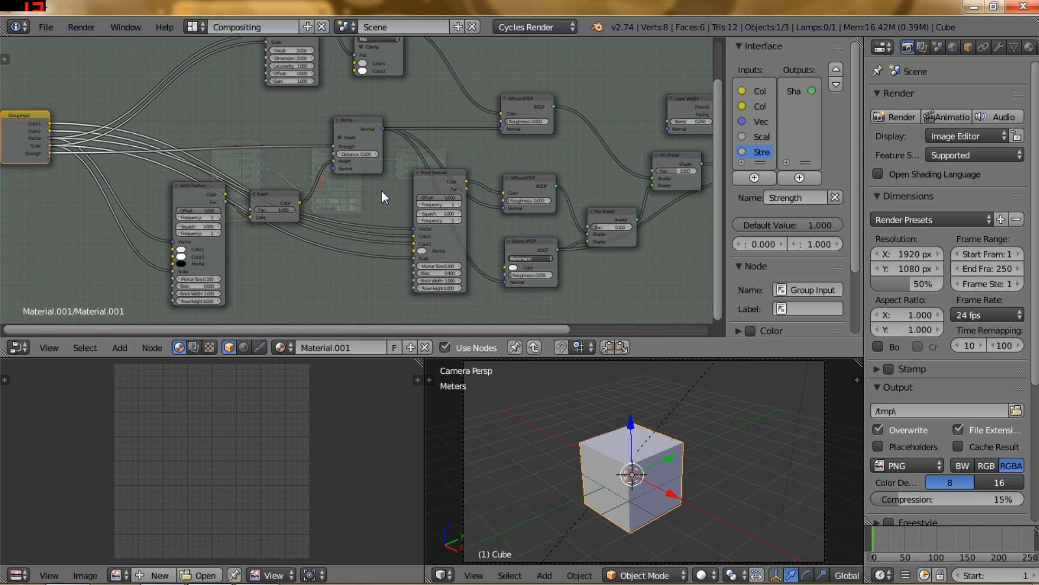
- Examine how the Diffuse, Glossy and Mix Shader nodes inside the Tiles group are connected to the Group Output
middle_drag(591, 148, 428, 181)
scroll(429, 185, up, 7)
middle_drag(383, 228, 330, 158)
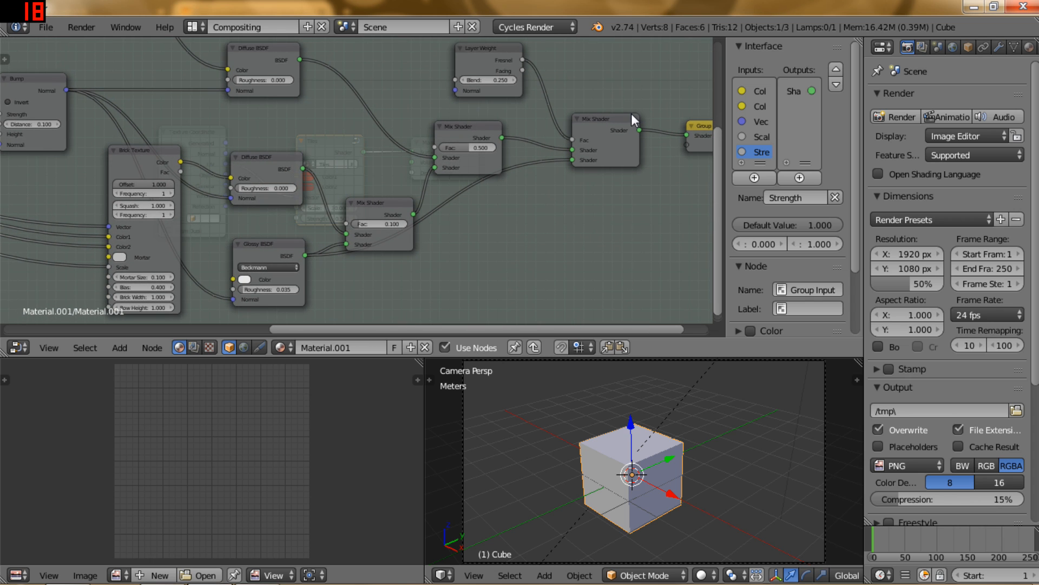
middle_drag(524, 96, 478, 134)
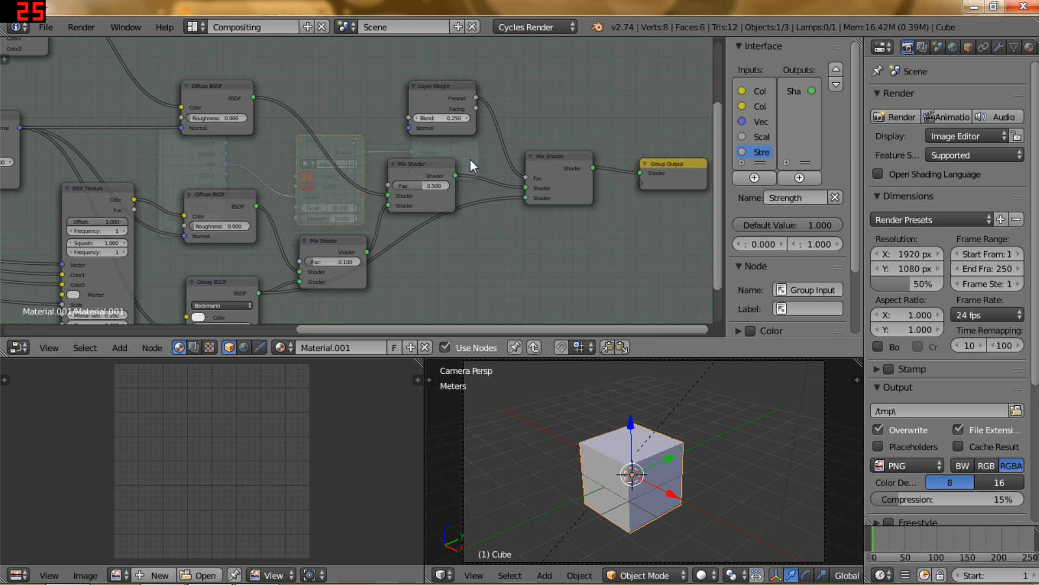
drag(427, 162, 422, 169)
middle_drag(323, 302, 383, 220)
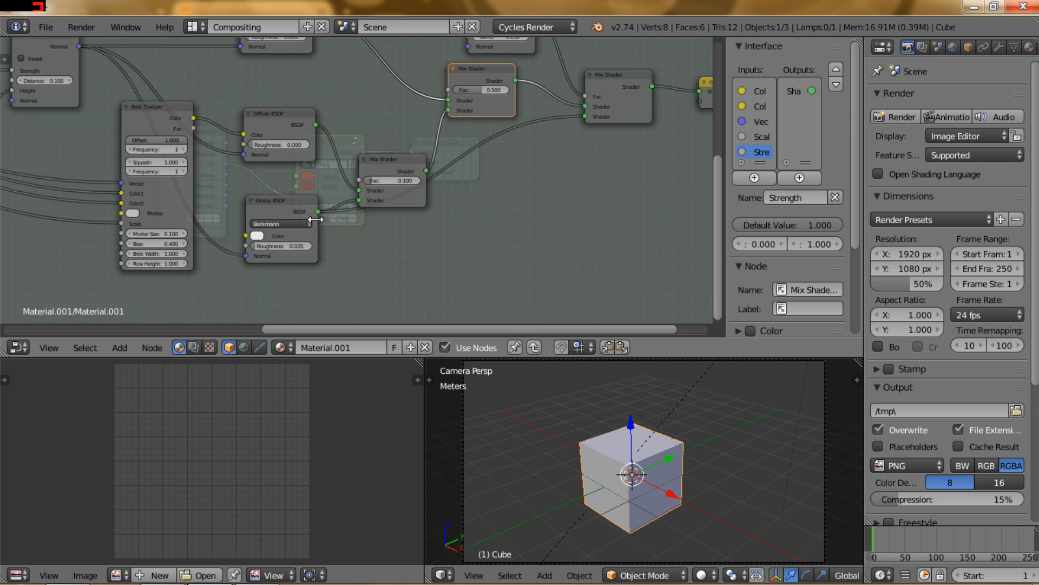
scroll(318, 226, up, 2)
scroll(361, 177, down, 2)
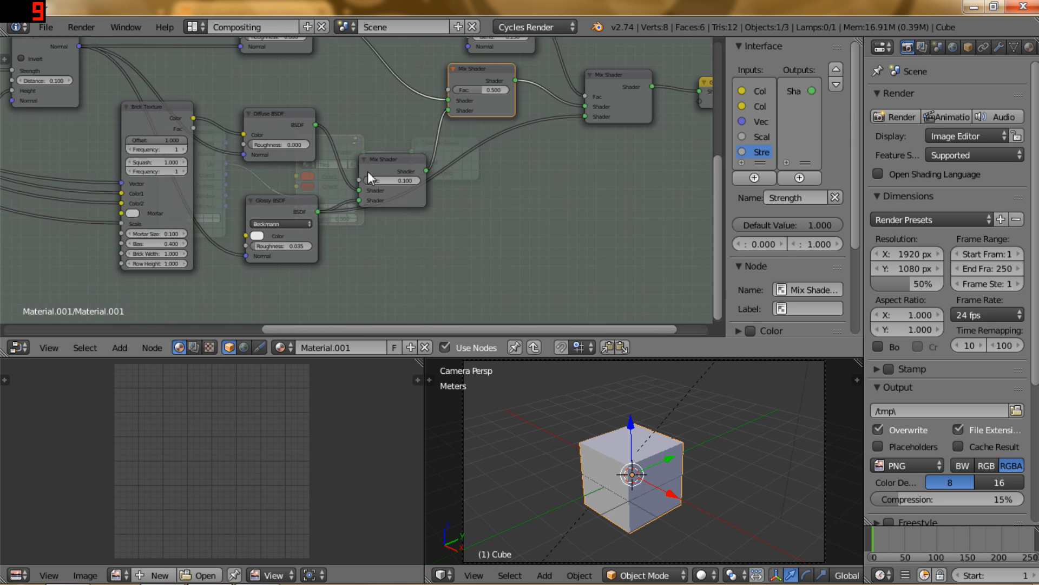
middle_drag(425, 125, 379, 193)
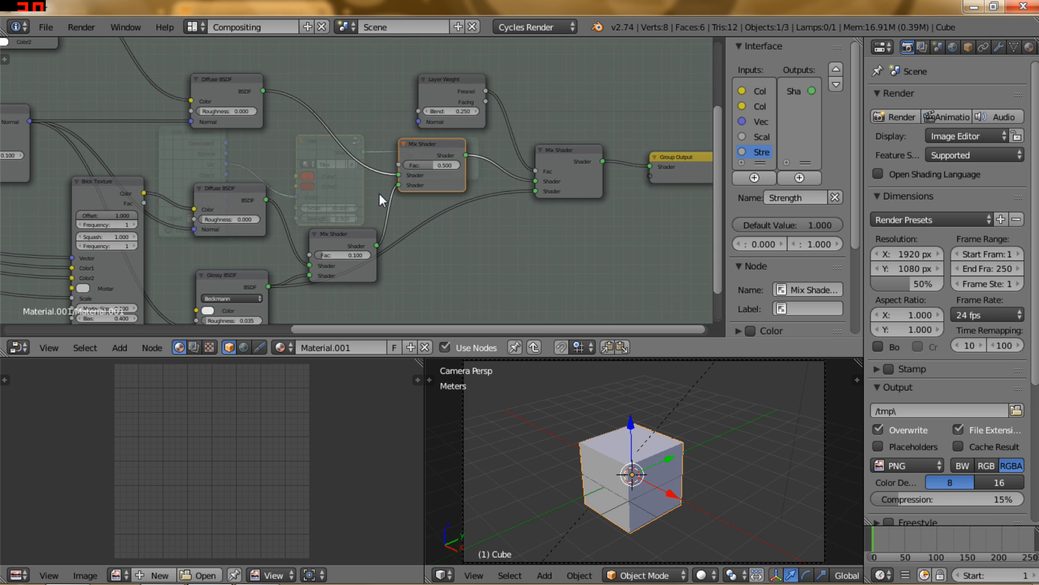
scroll(379, 193, up, 1)
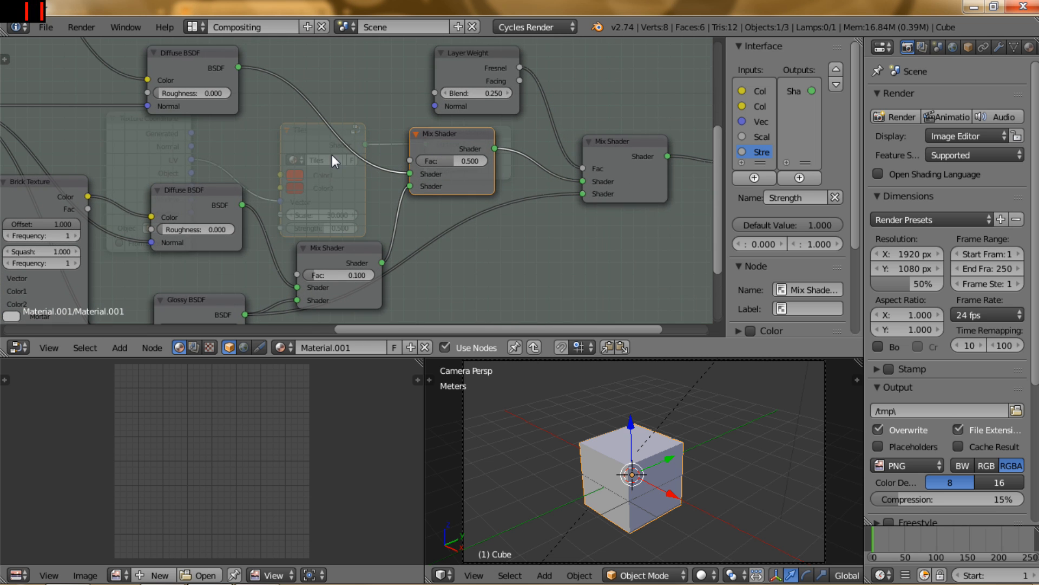
scroll(333, 157, down, 2)
scroll(332, 156, down, 1)
scroll(332, 155, down, 4)
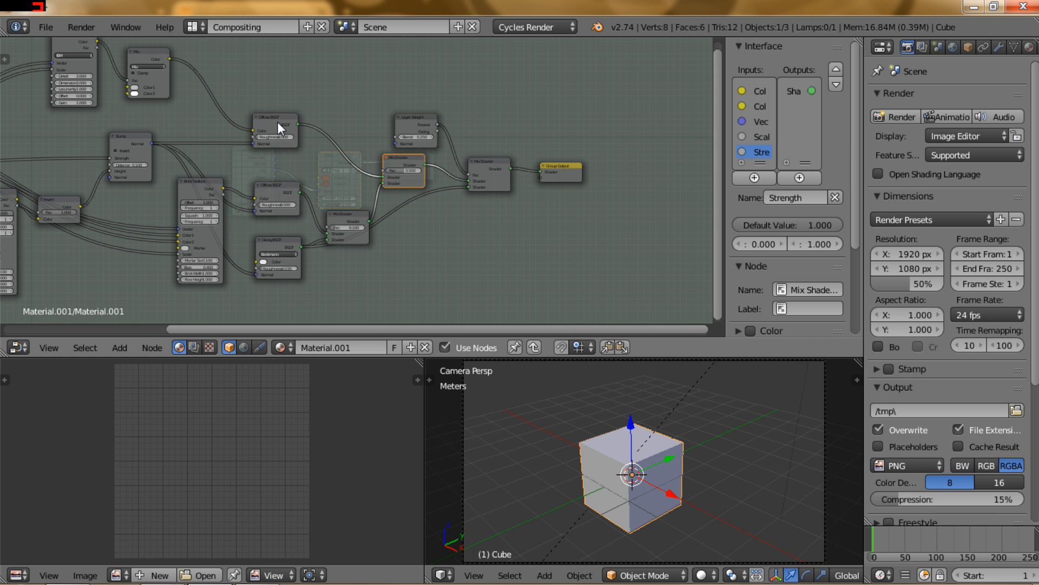
middle_drag(285, 126, 512, 170)
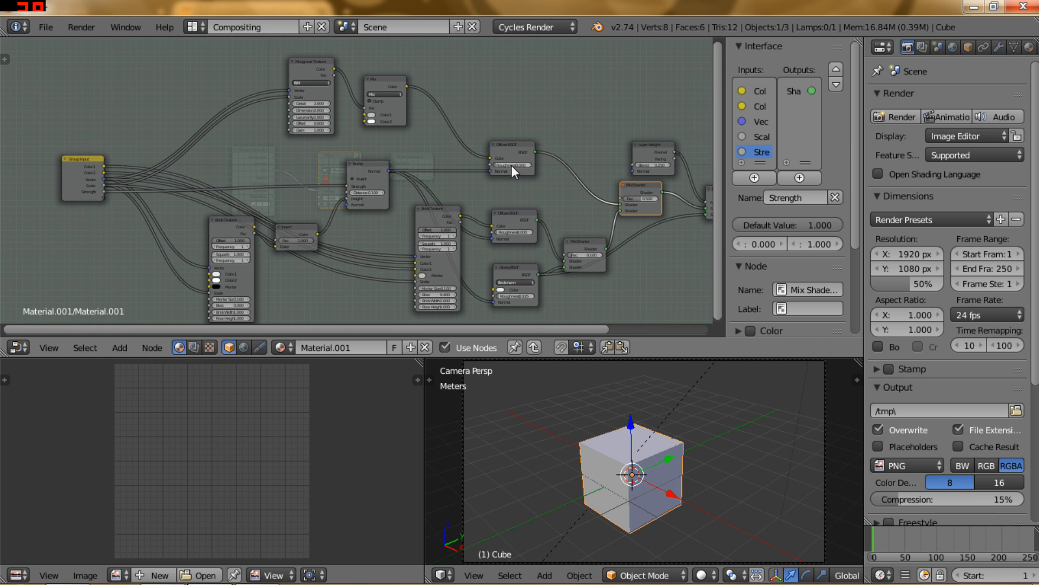
key(Up)
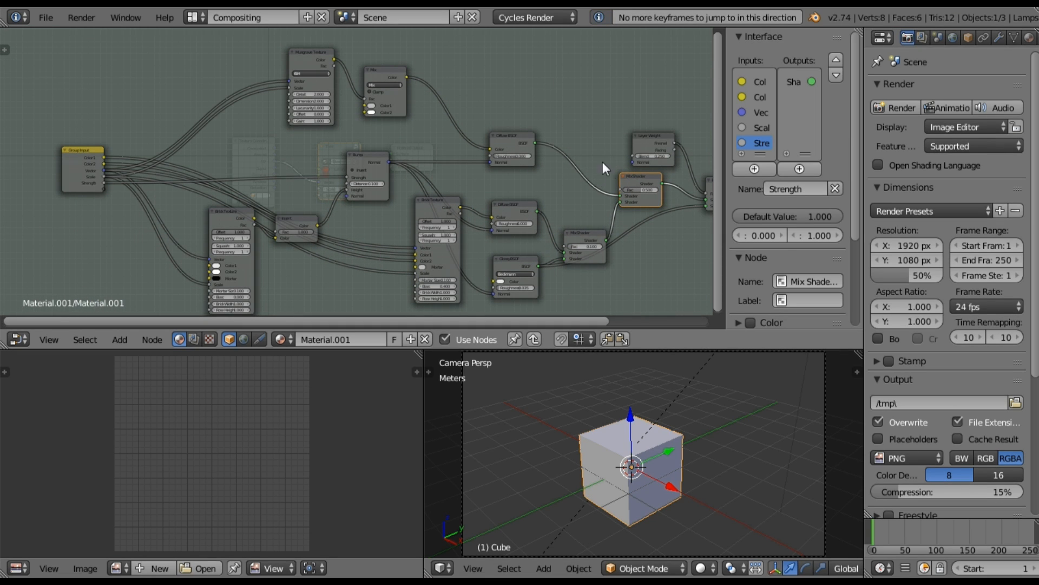
- Link the Color output of the Brick Texture with black mortar to the Fac input of the Mix Shader that combines both Diffuse branches
middle_drag(564, 192, 432, 149)
scroll(351, 174, up, 4)
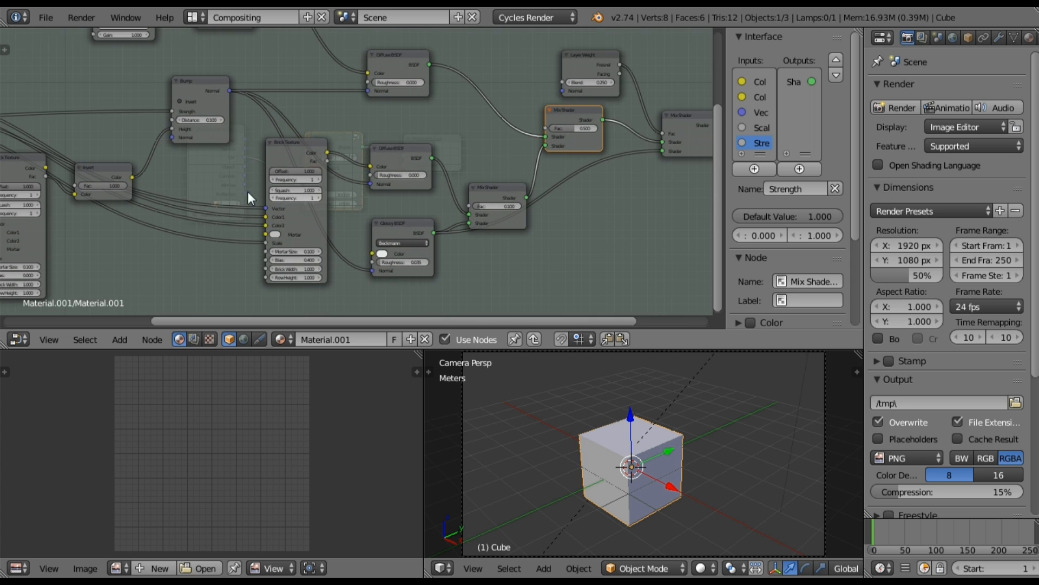
middle_drag(224, 193, 331, 193)
drag(131, 159, 118, 180)
middle_drag(111, 221, 106, 169)
middle_drag(230, 195, 152, 231)
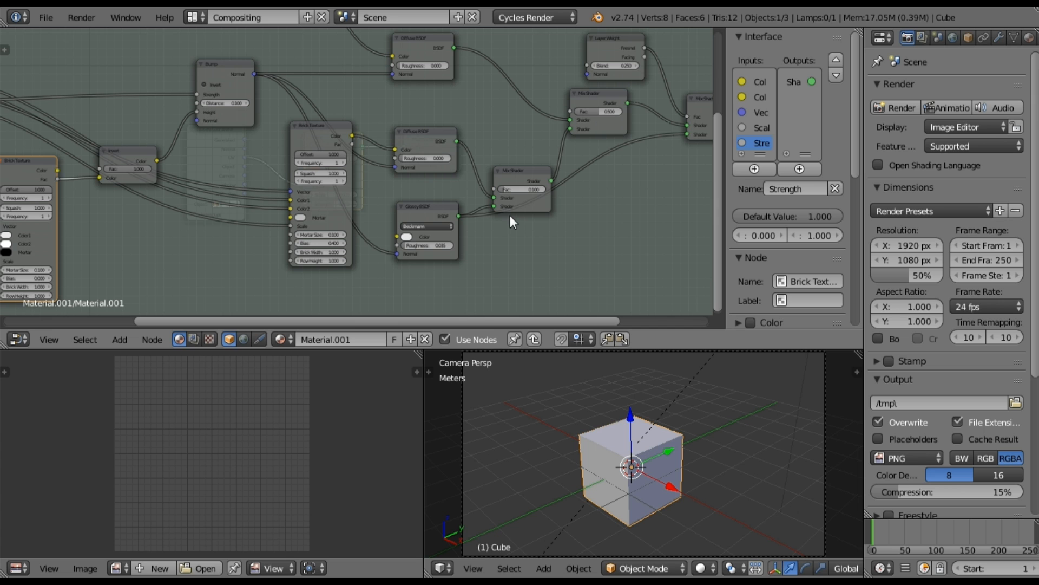
middle_drag(194, 212, 99, 235)
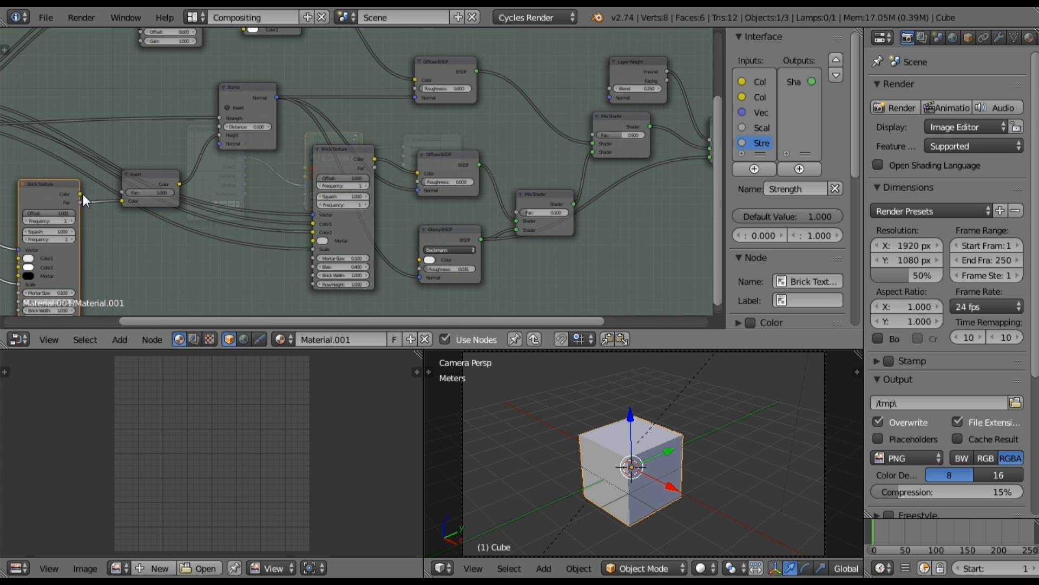
drag(83, 193, 587, 135)
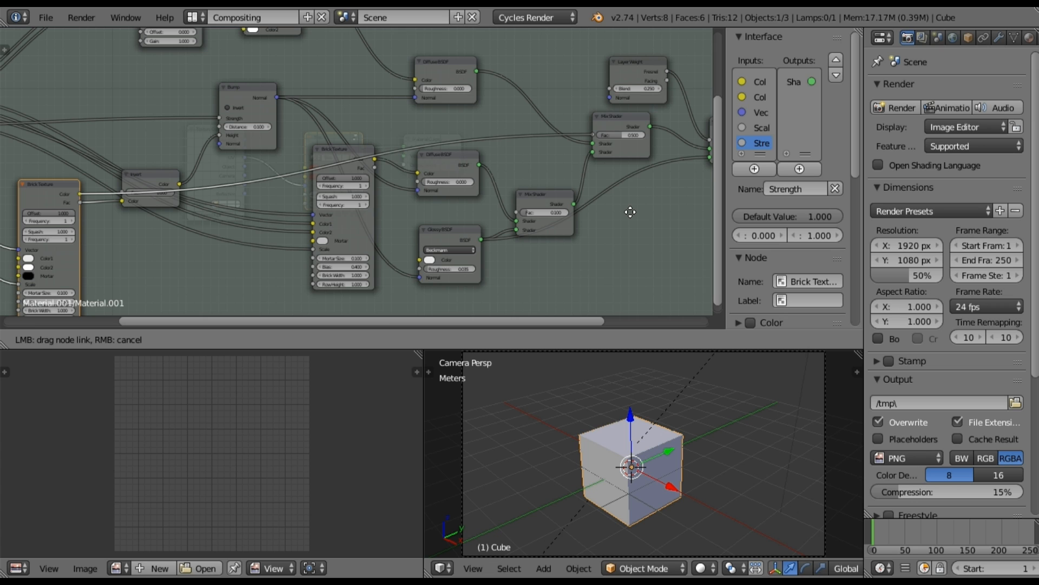
middle_drag(615, 214, 366, 171)
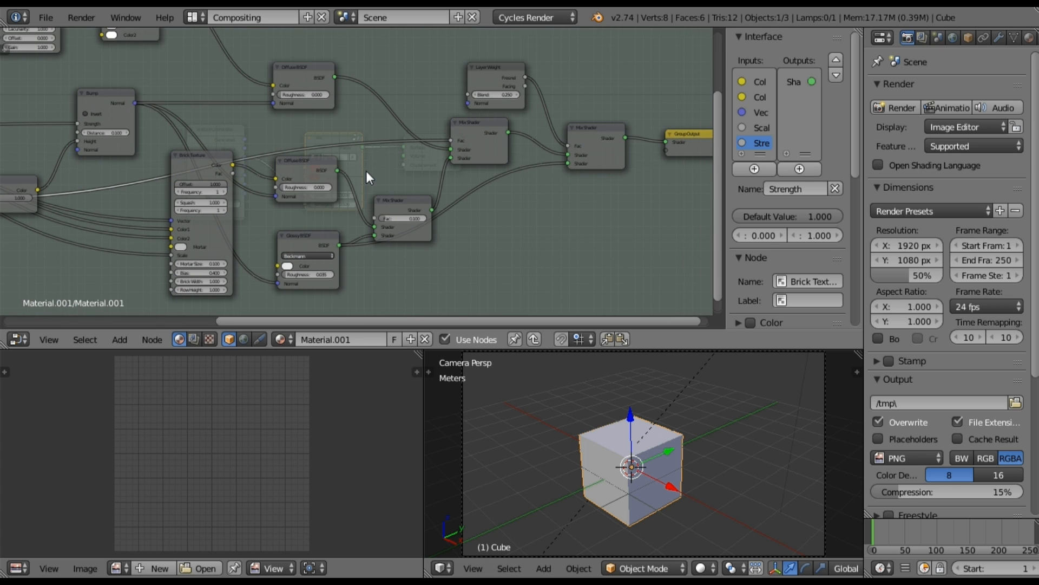
scroll(366, 170, down, 1)
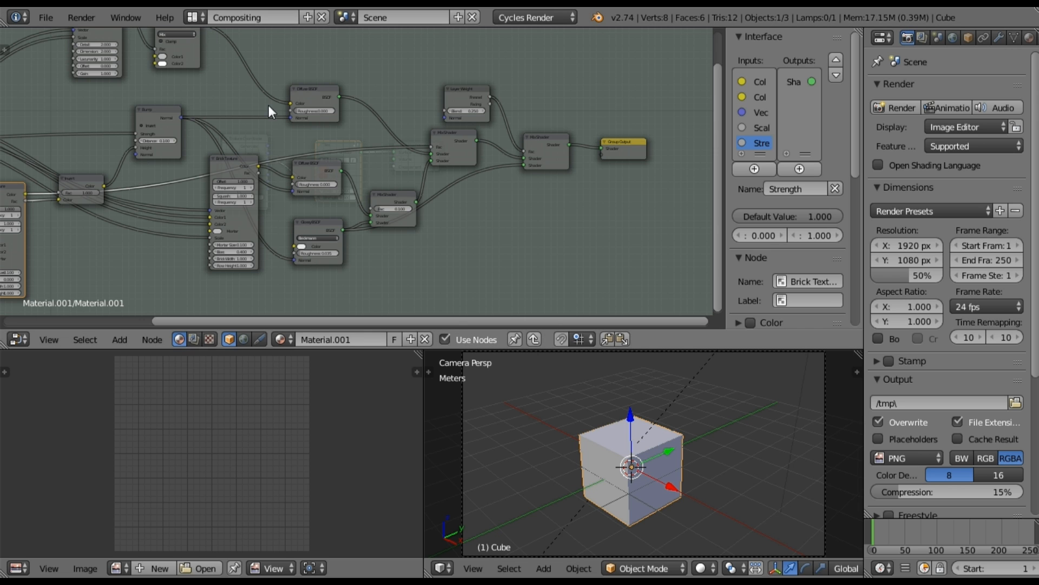
- Exit the Tiles group and display the cube in the Default screen layout with Rendered shading
key(Tab)
click(192, 17)
click(239, 87)
click(284, 511)
click(304, 413)
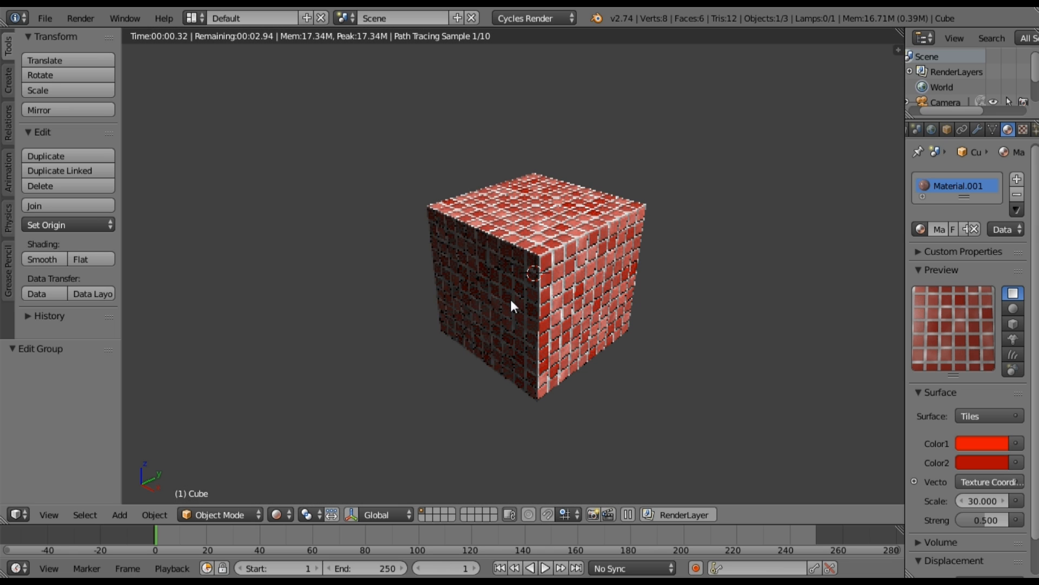
- Examine the rendered tile colours and grout lines on the cube's faces from several angles and distances
middle_drag(564, 294, 541, 318)
scroll(540, 314, up, 2)
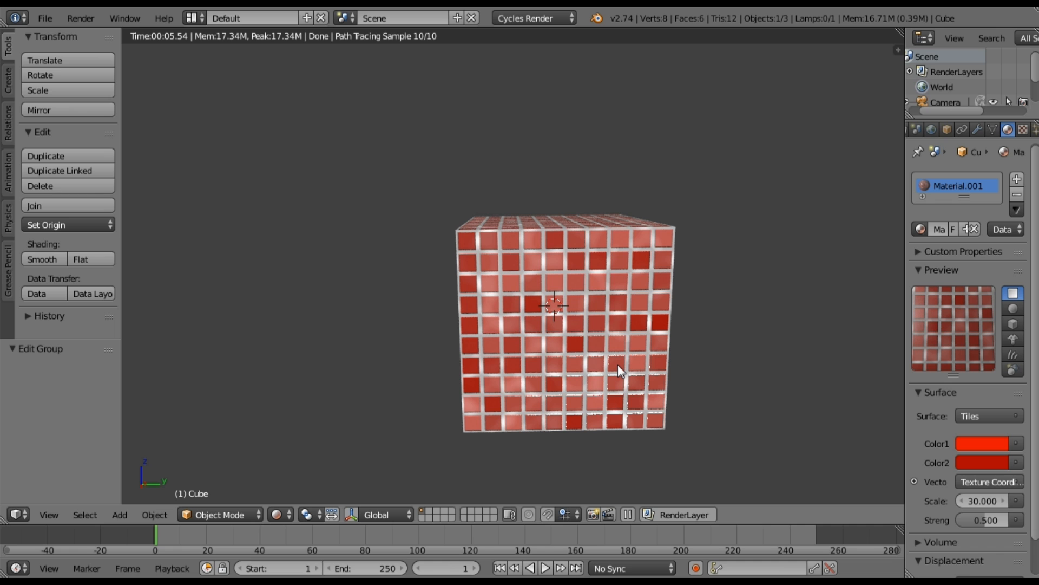
scroll(618, 365, up, 2)
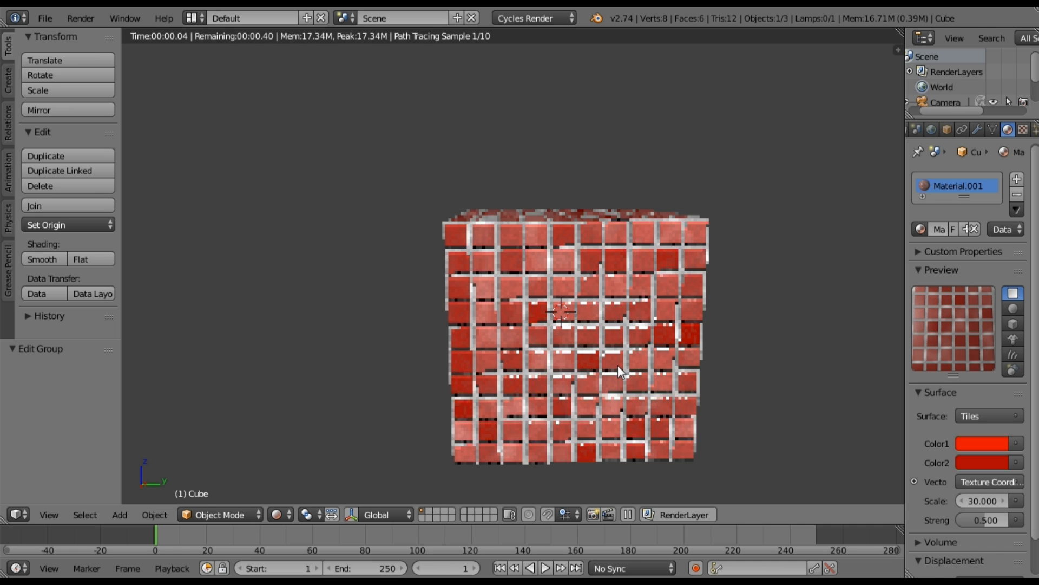
shift+middle_drag(580, 386, 536, 346)
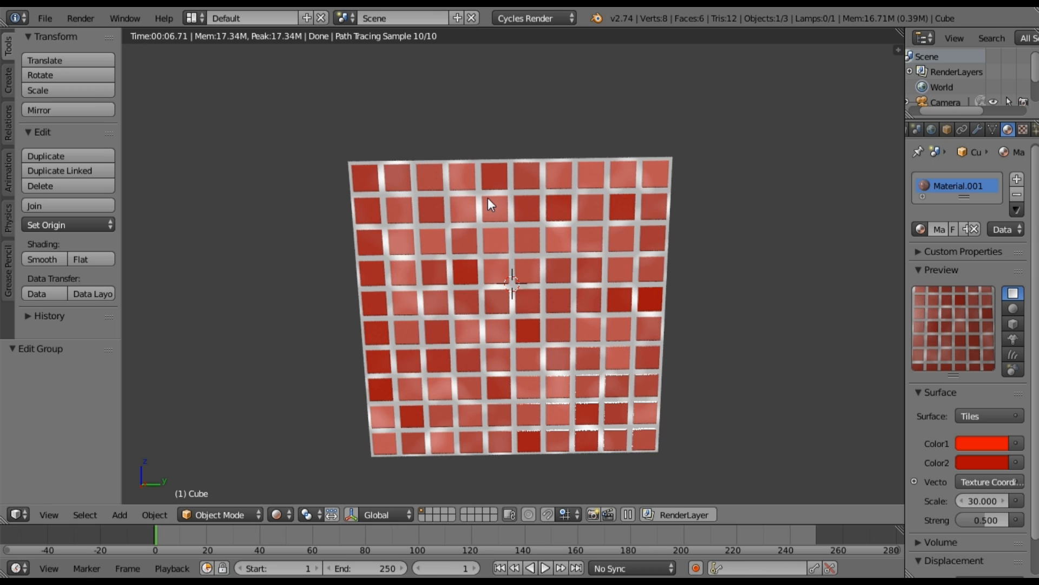
middle_drag(488, 197, 593, 222)
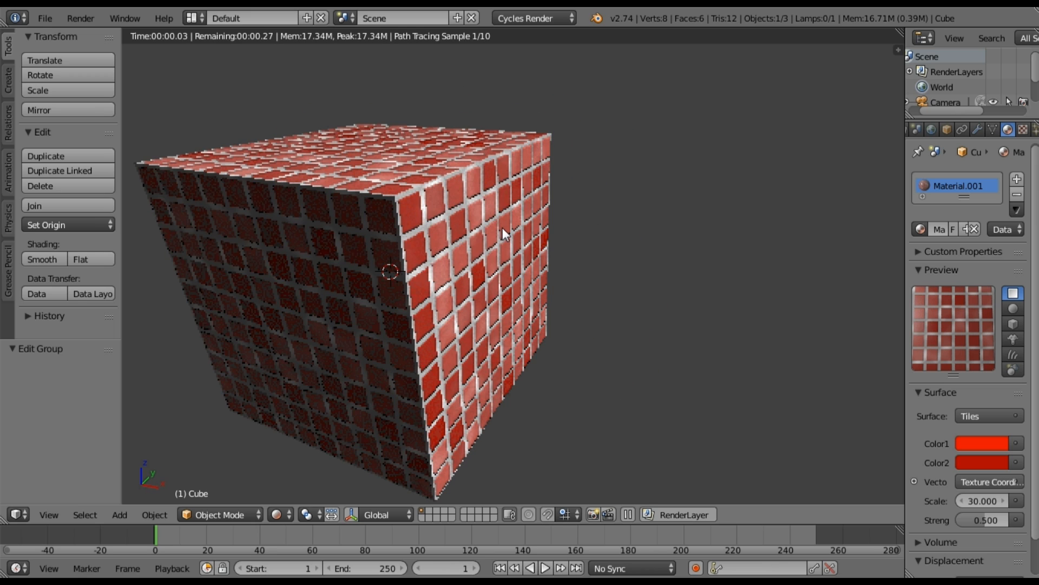
scroll(502, 227, up, 3)
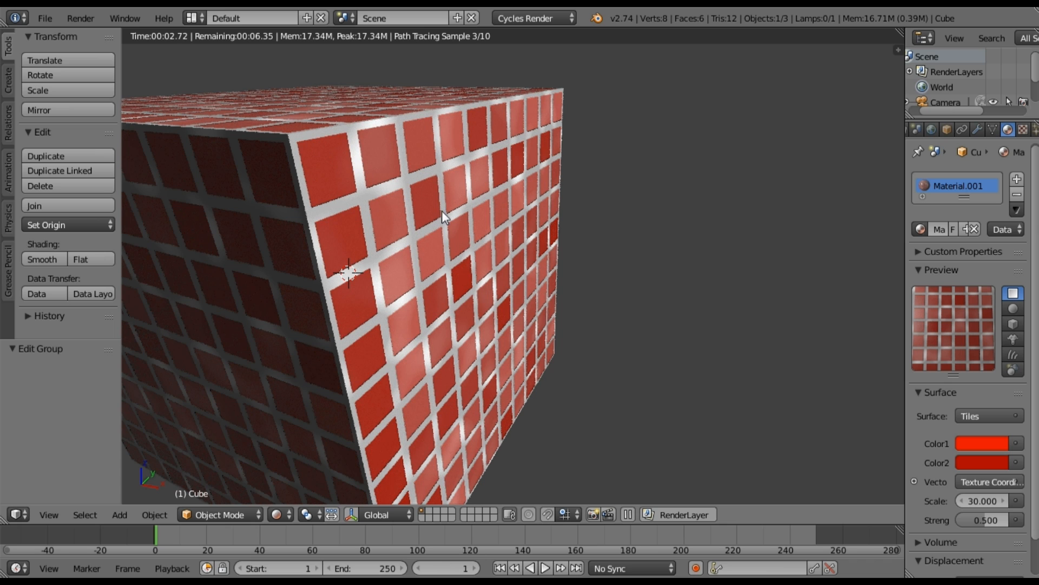
scroll(465, 298, down, 5)
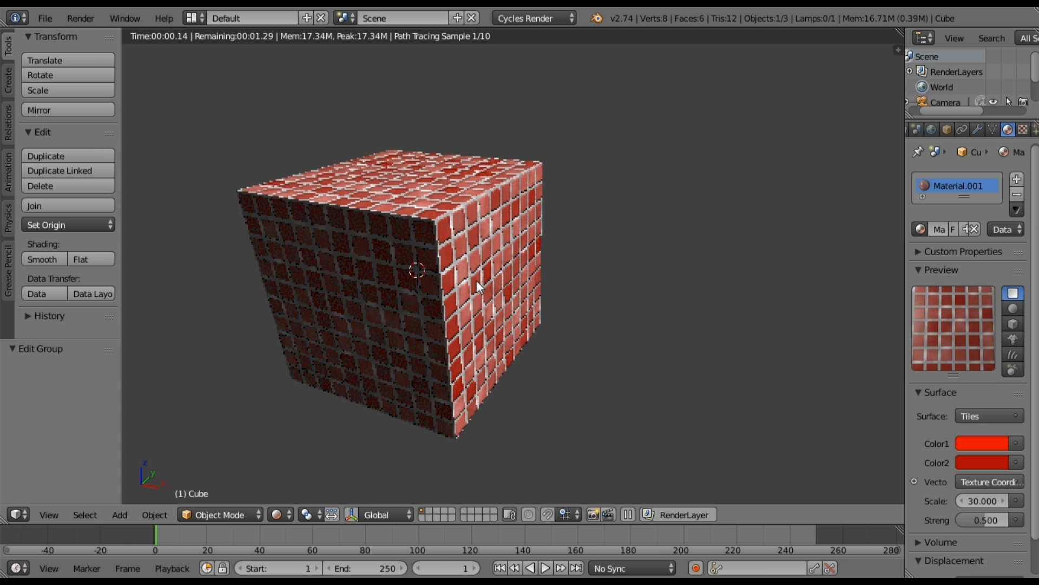
middle_drag(488, 267, 335, 176)
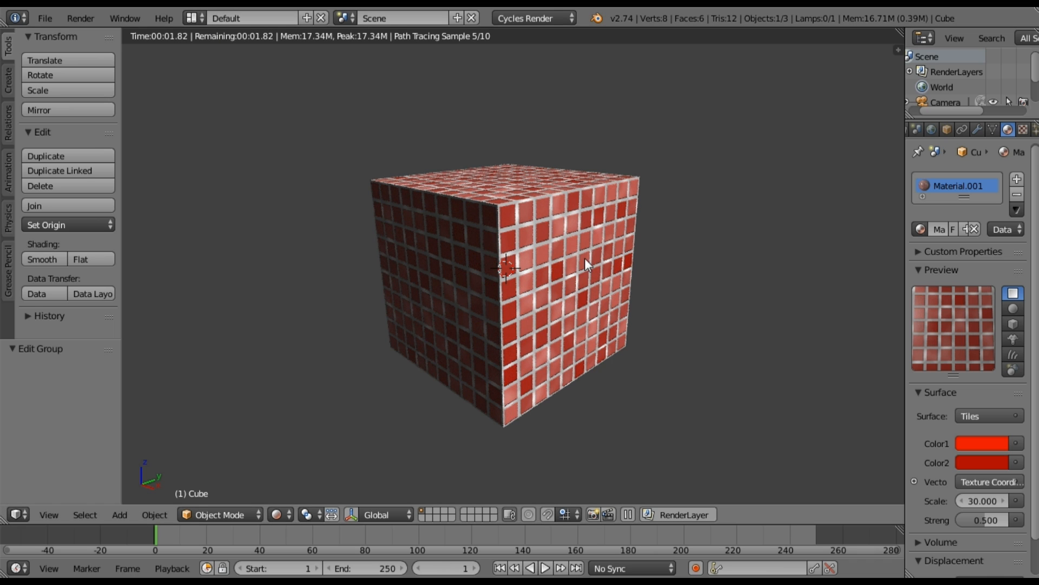
scroll(556, 275, up, 1)
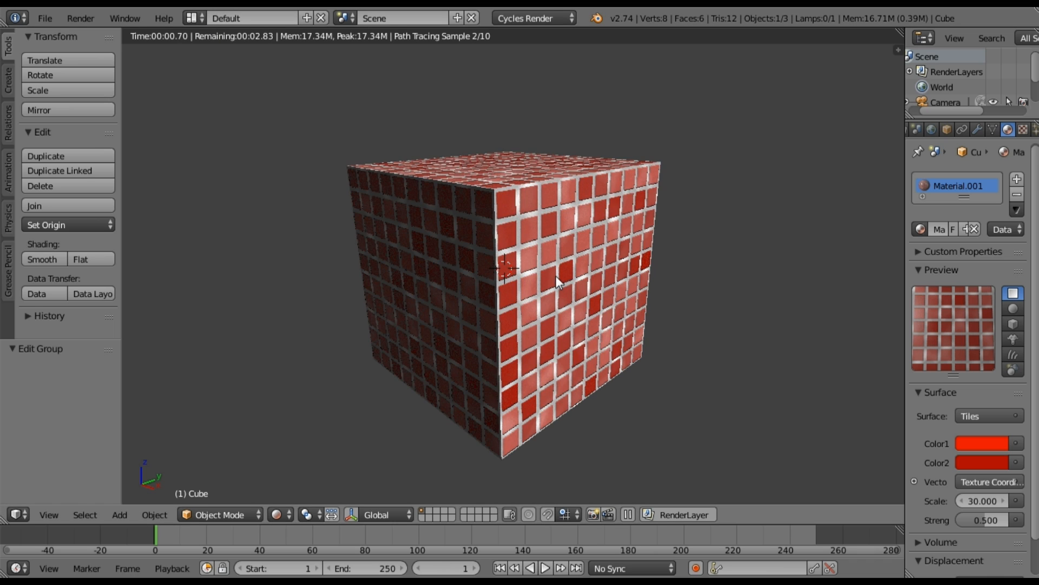
scroll(555, 275, up, 1)
scroll(556, 275, down, 1)
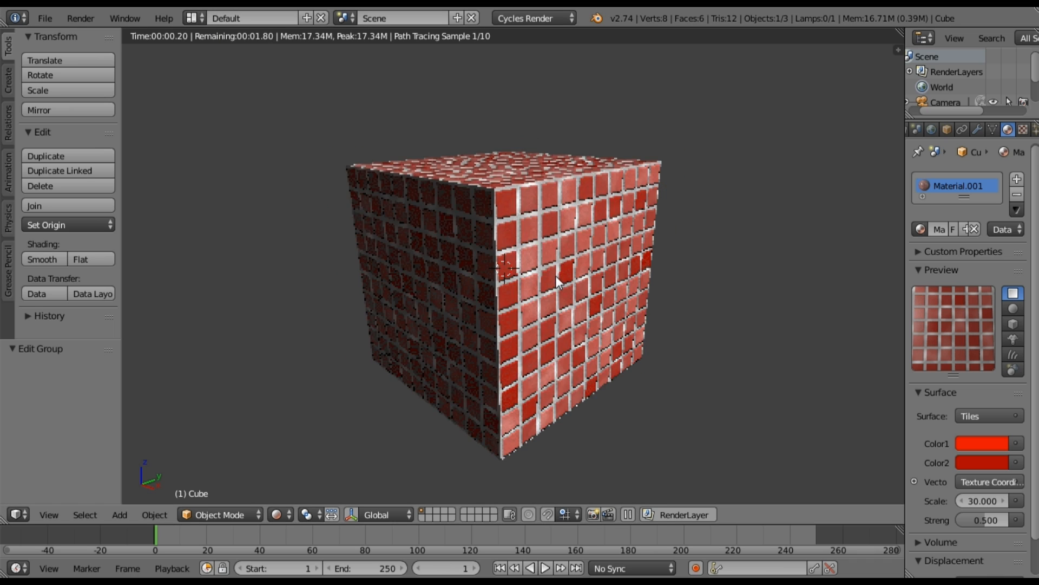
scroll(183, 32, down, 1)
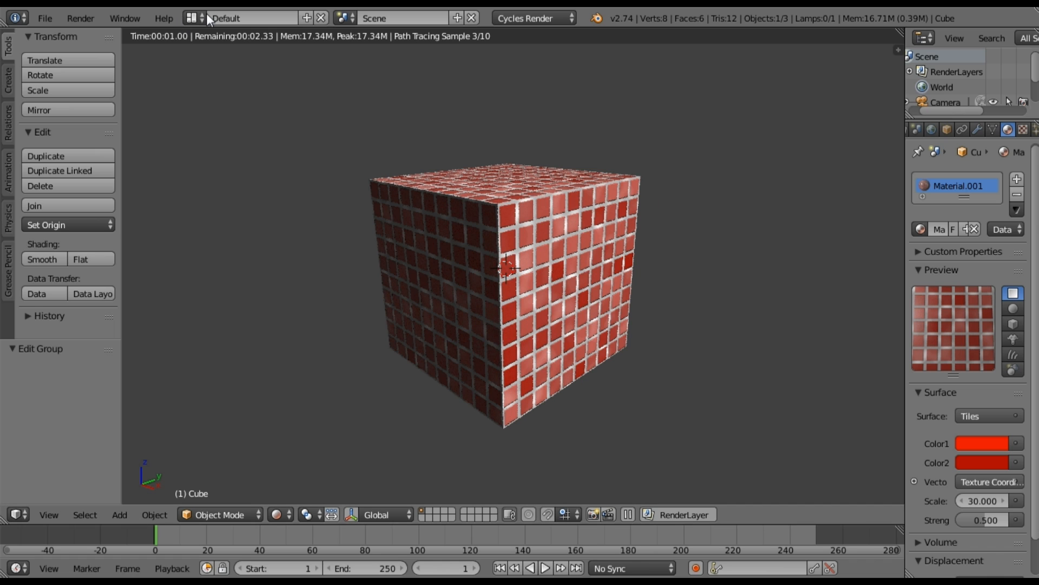
scroll(360, 170, up, 3)
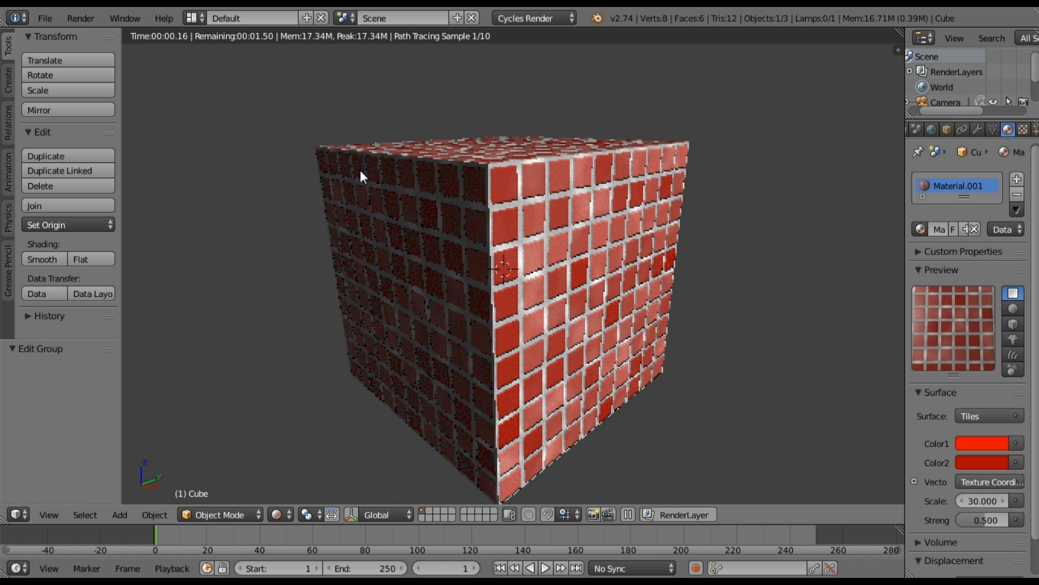
- Set the Tiles node's Strength to 0.8 in the Compositing screen layout
click(196, 17)
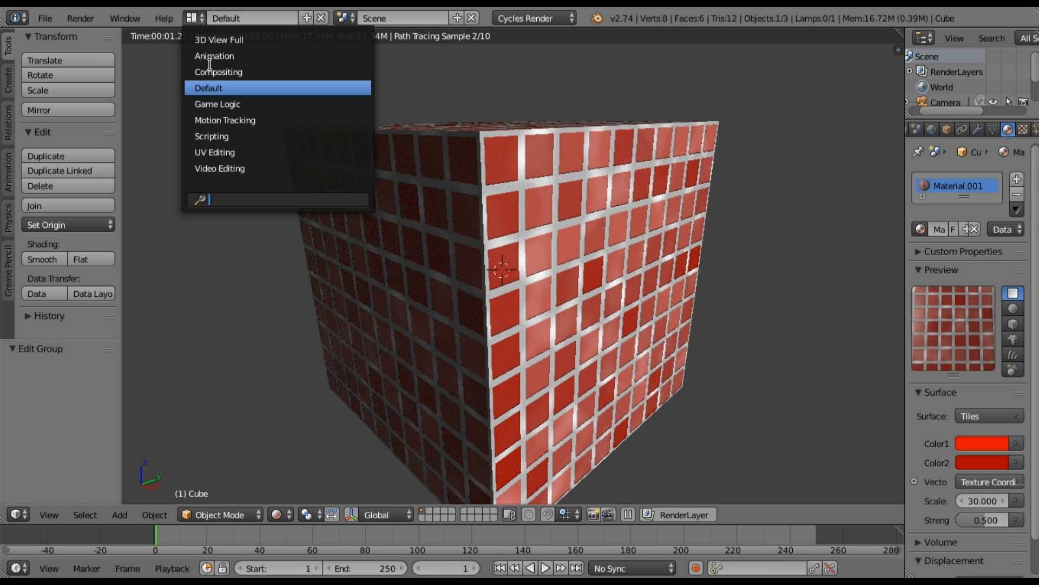
click(206, 71)
scroll(395, 214, up, 4)
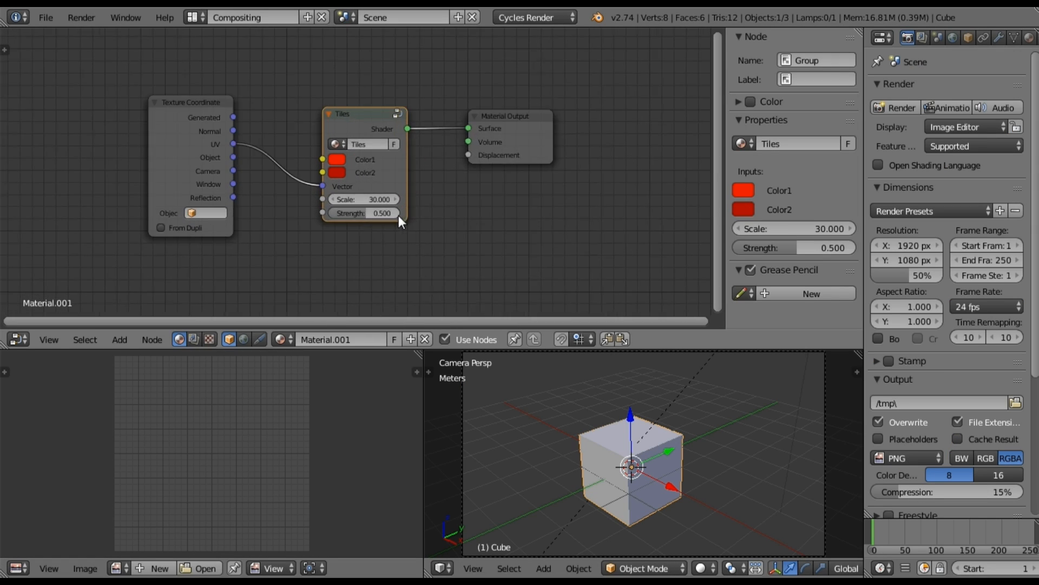
click(386, 229)
text(0.8)
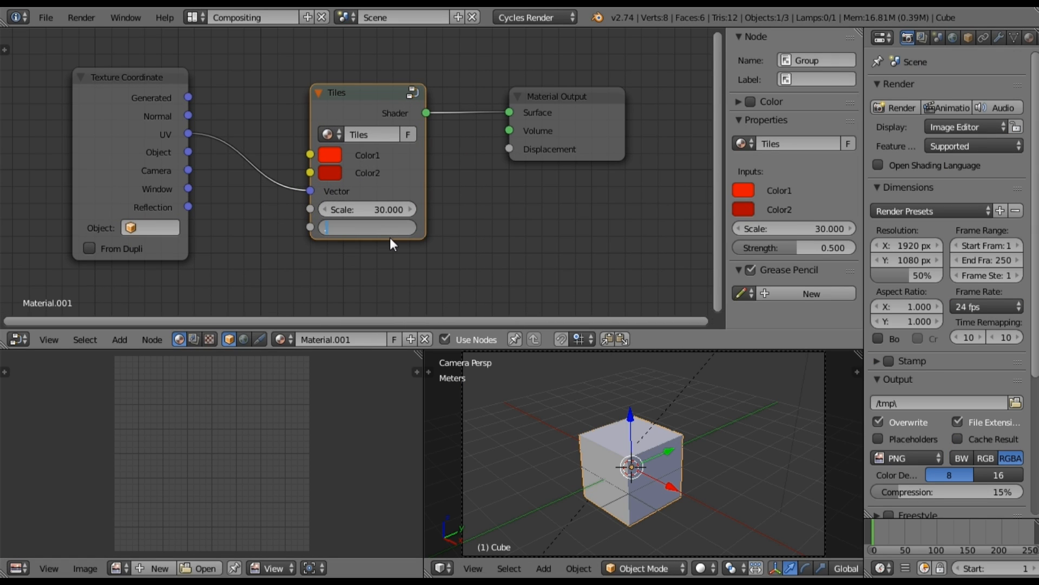
key(Return)
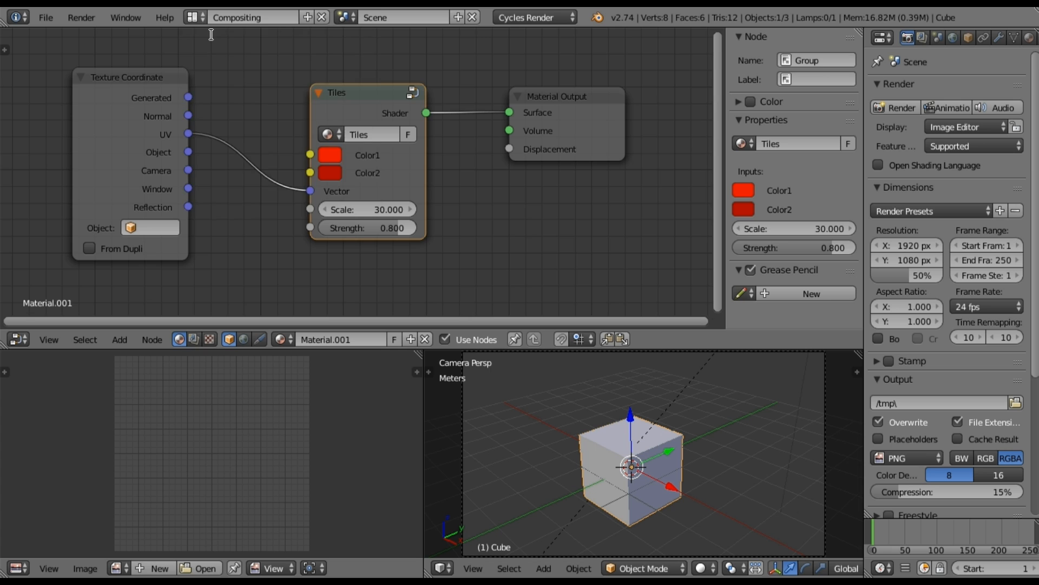
- Return to the Default screen layout and examine the rendered tile bumps at the new Strength
click(196, 17)
click(225, 87)
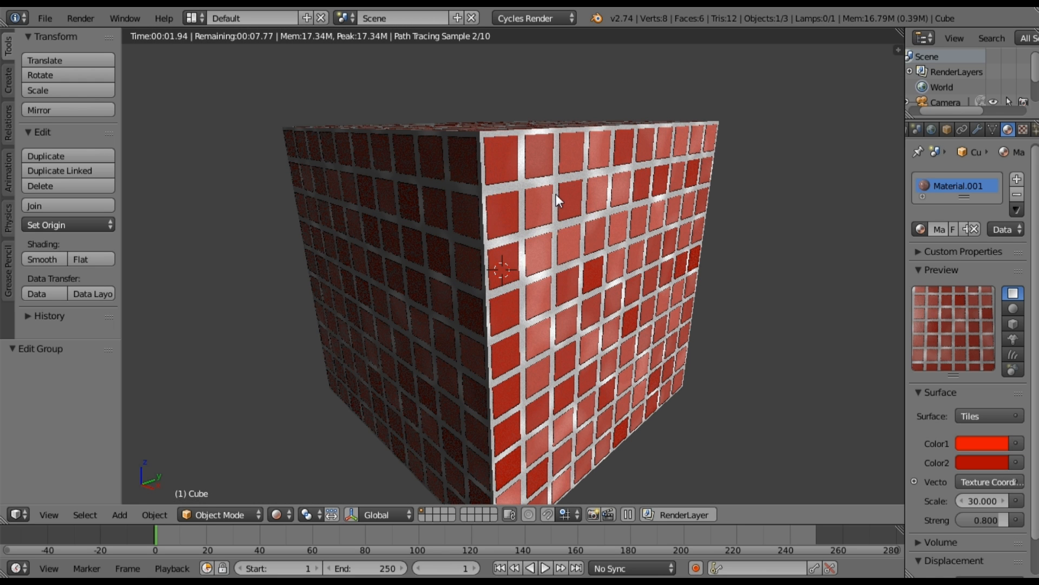
mouse_move(537, 231)
middle_down()
mouse_move(541, 240)
mouse_move(546, 195)
middle_up()
scroll(546, 195, down, 3)
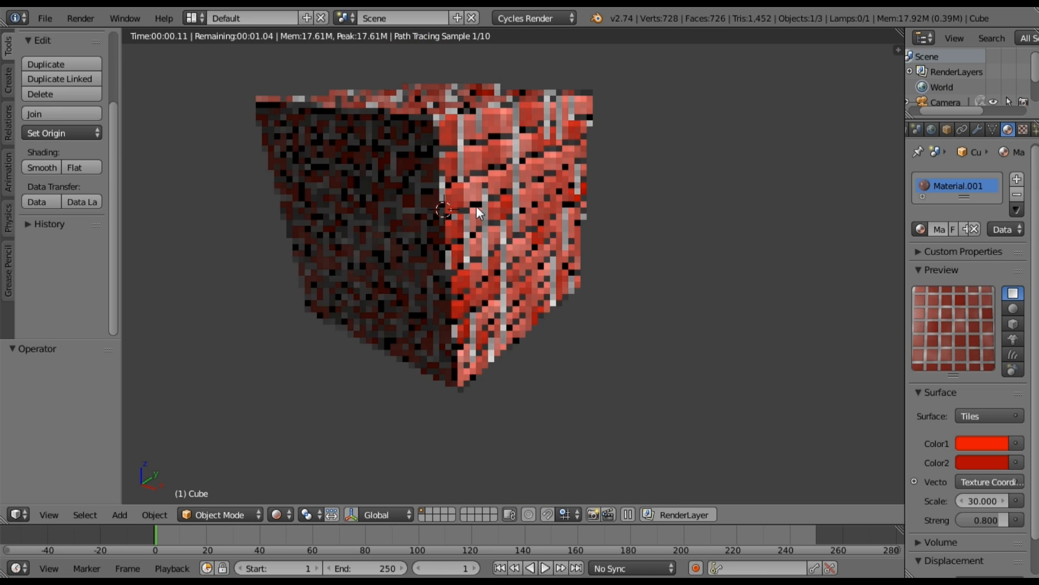
middle_drag(477, 206, 509, 251)
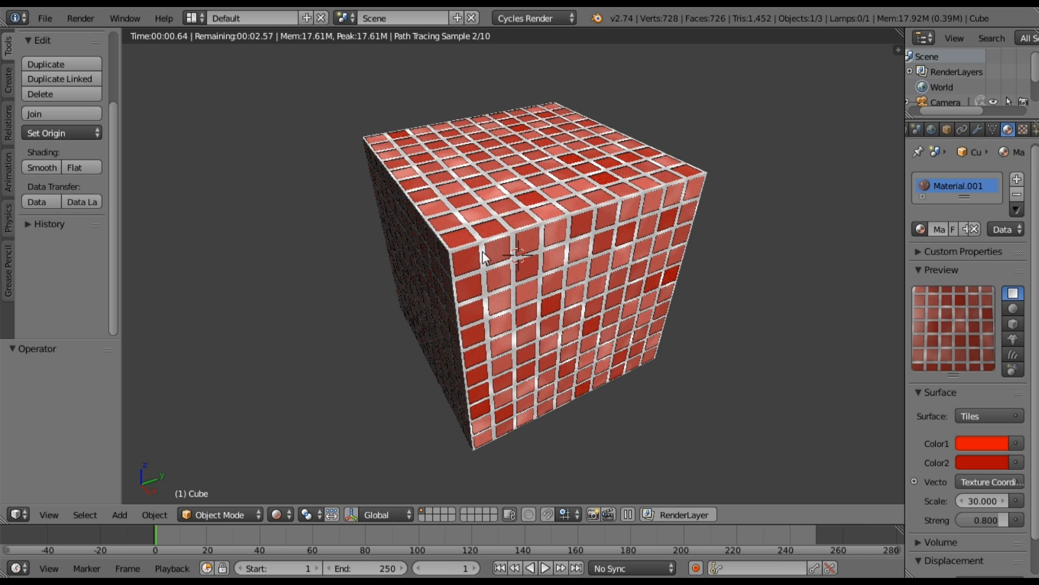